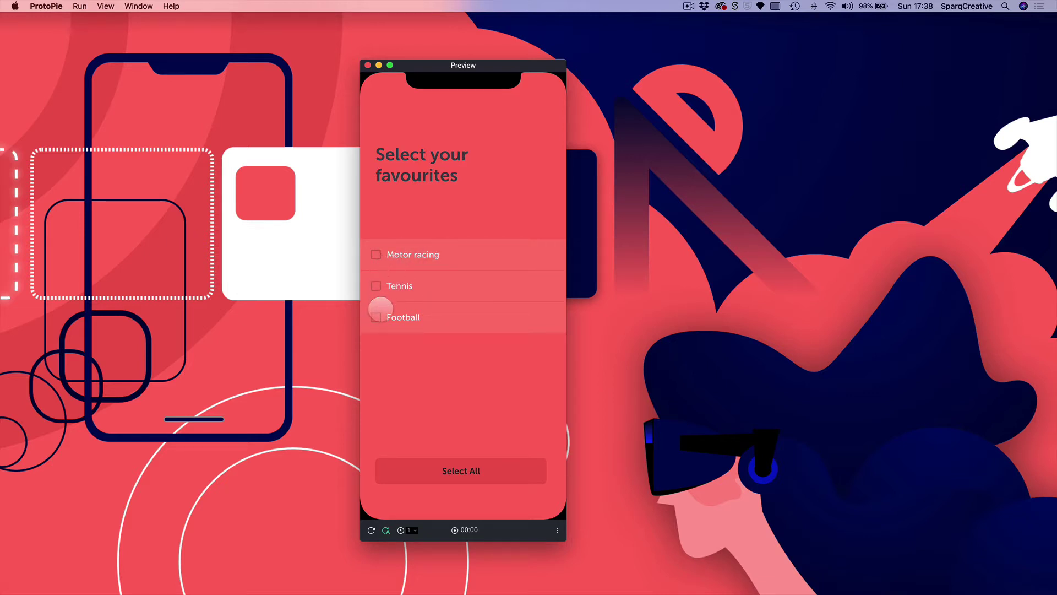
- Test the Motor racing, Tennis and Football checkboxes in the preview by toggling each one on and off
click(377, 255)
click(377, 255)
click(376, 286)
click(377, 286)
click(376, 317)
click(376, 317)
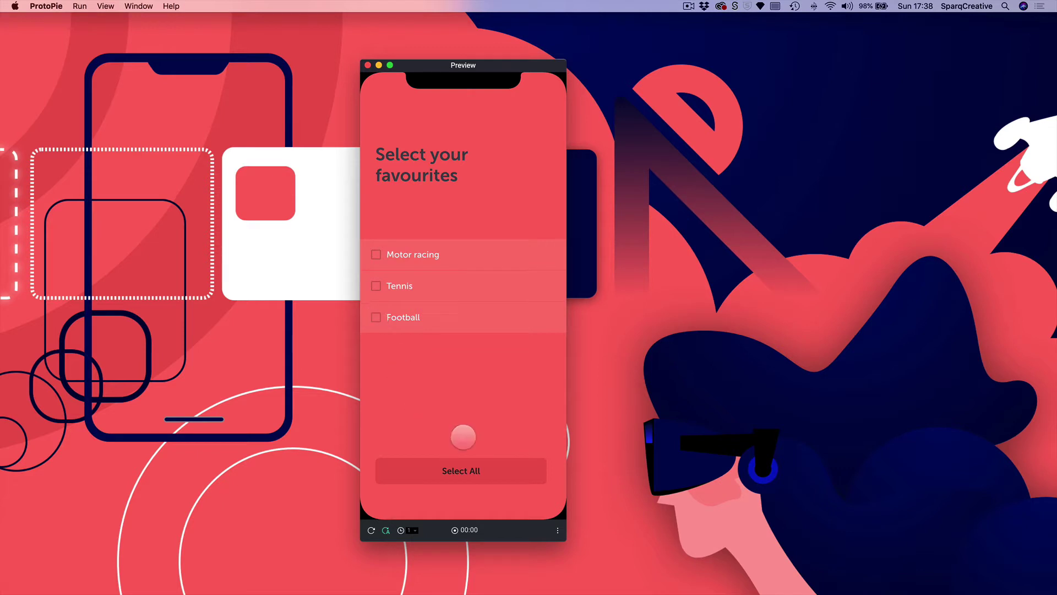
- Test Select All in the preview, resetting the prototype and closing the preview when done
click(450, 475)
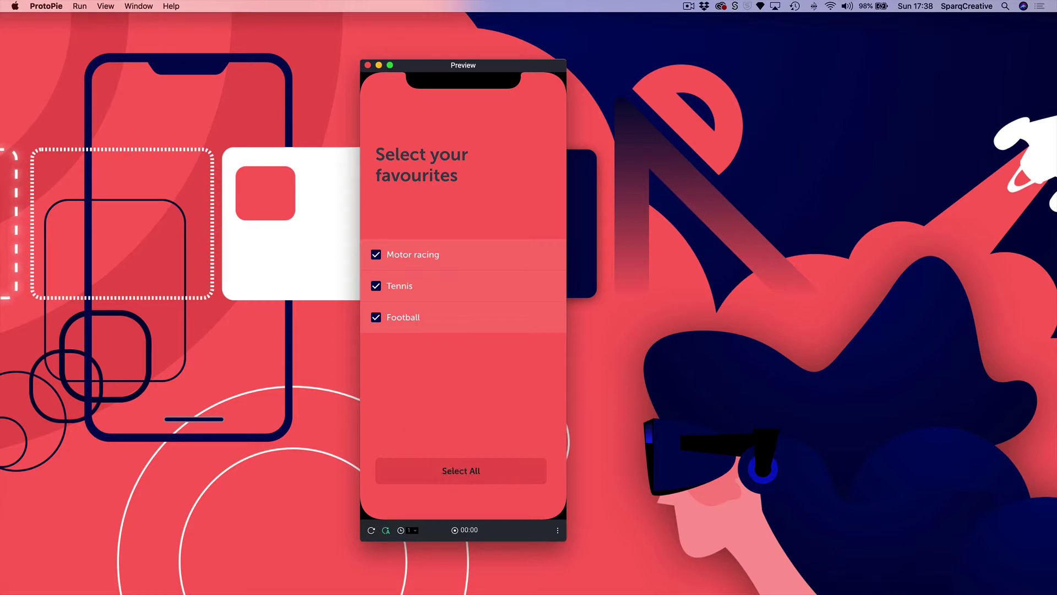
click(372, 530)
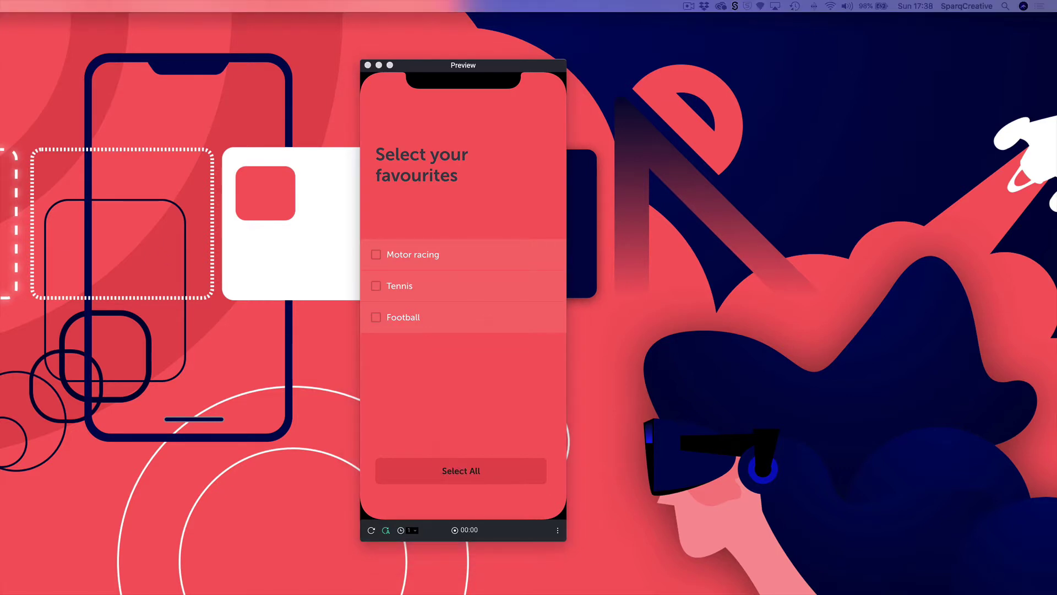
click(368, 66)
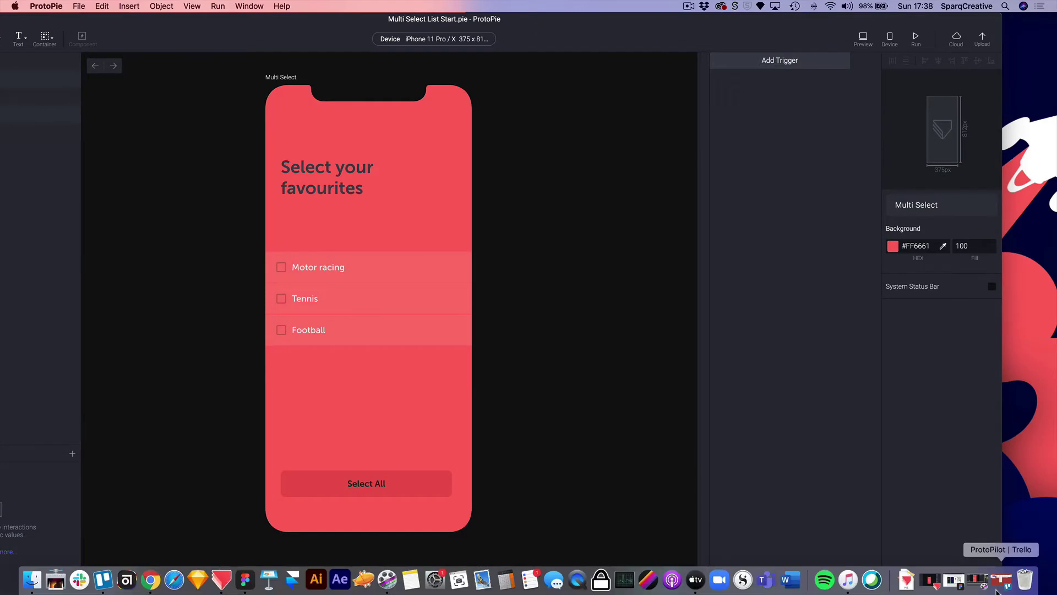
- Reposition and enlarge the Multi Select List Start project window so it fills the screen
mouse_move(998, 589)
drag(1001, 565, 947, 541)
drag(506, 22, 622, 23)
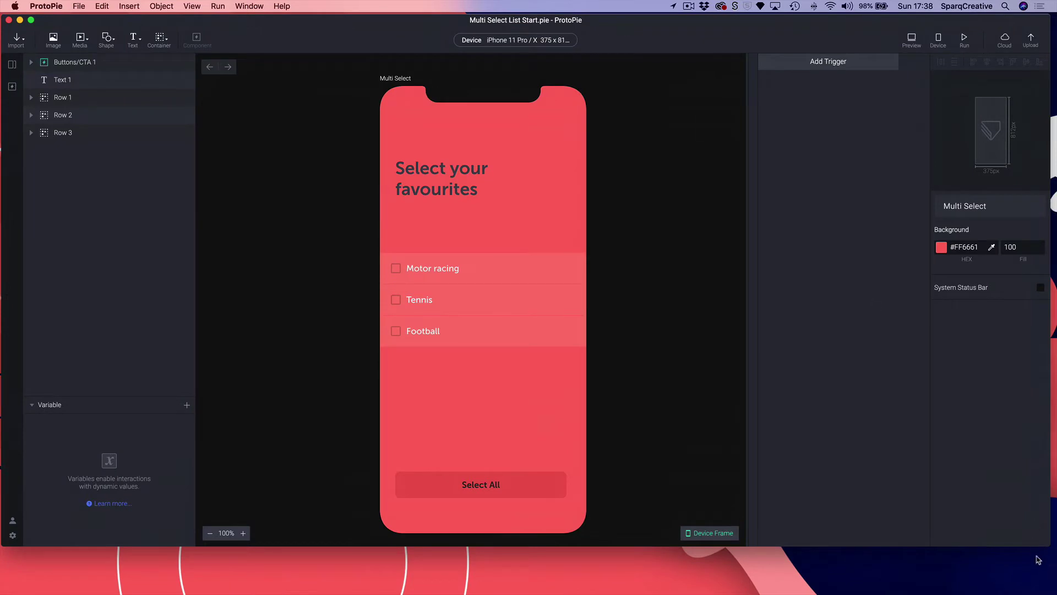
drag(1049, 546, 1052, 591)
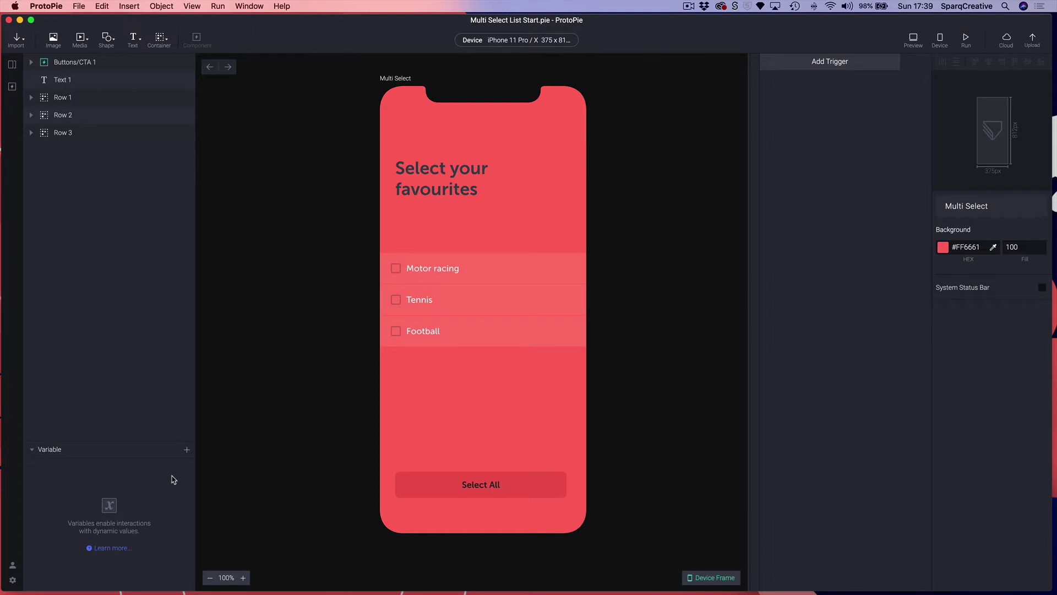
- Create a variable for this scene only and name it checkbox1
click(186, 449)
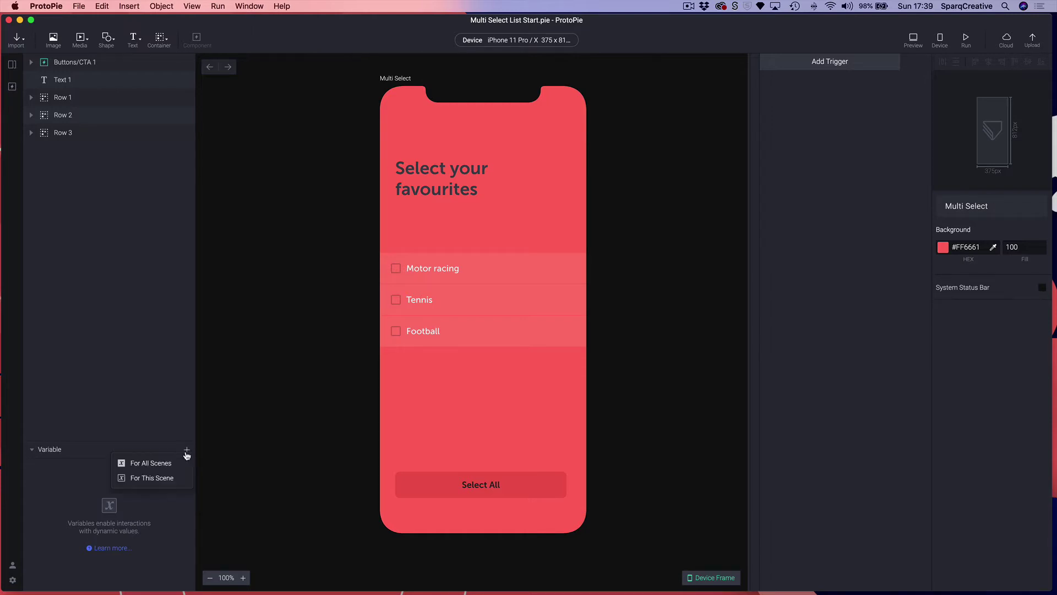
click(146, 479)
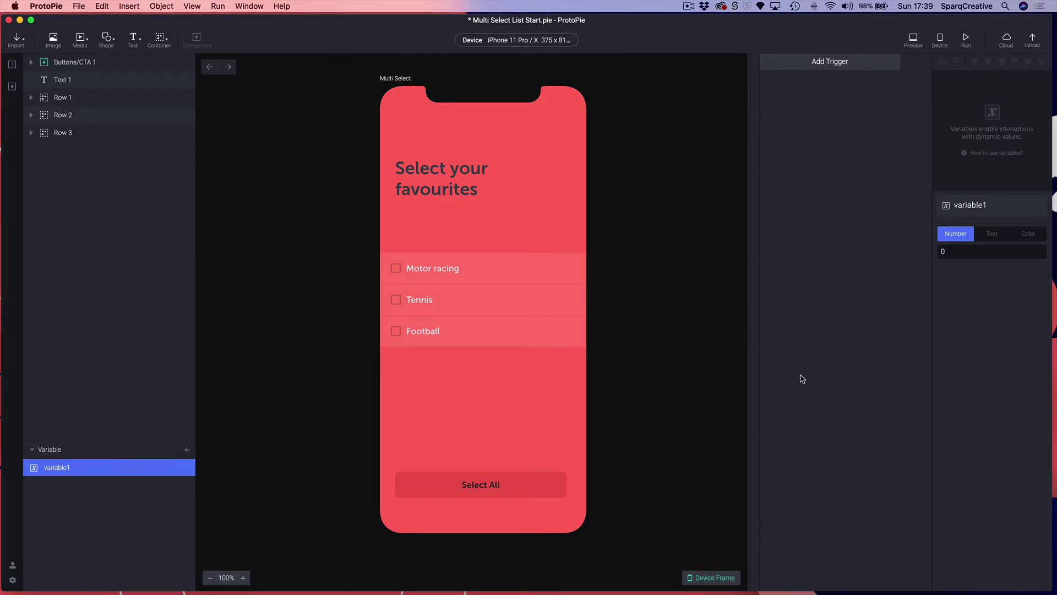
double_click(65, 469)
text(checkbox1)
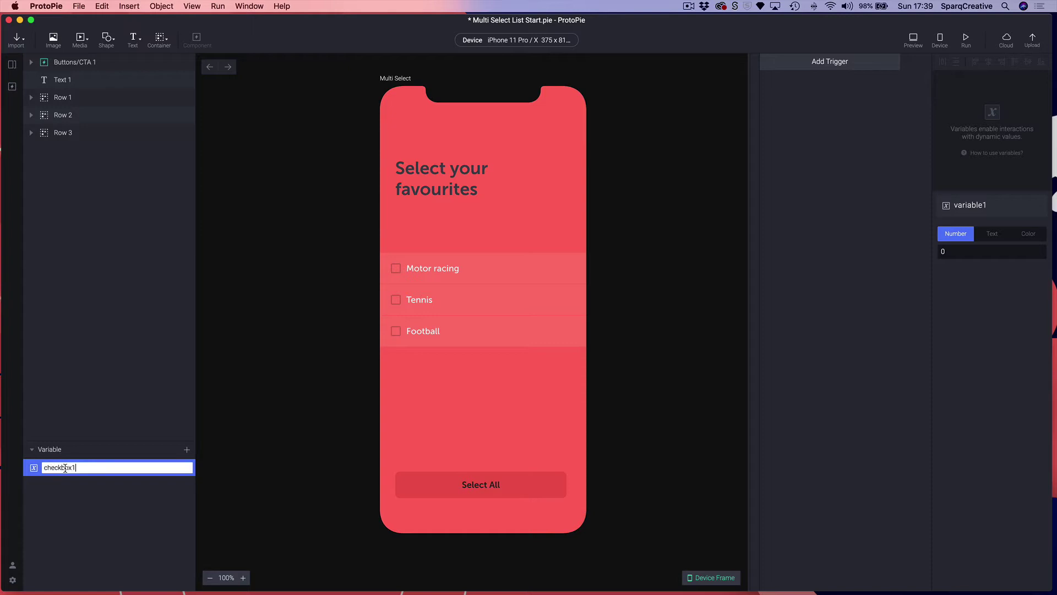
key(Return)
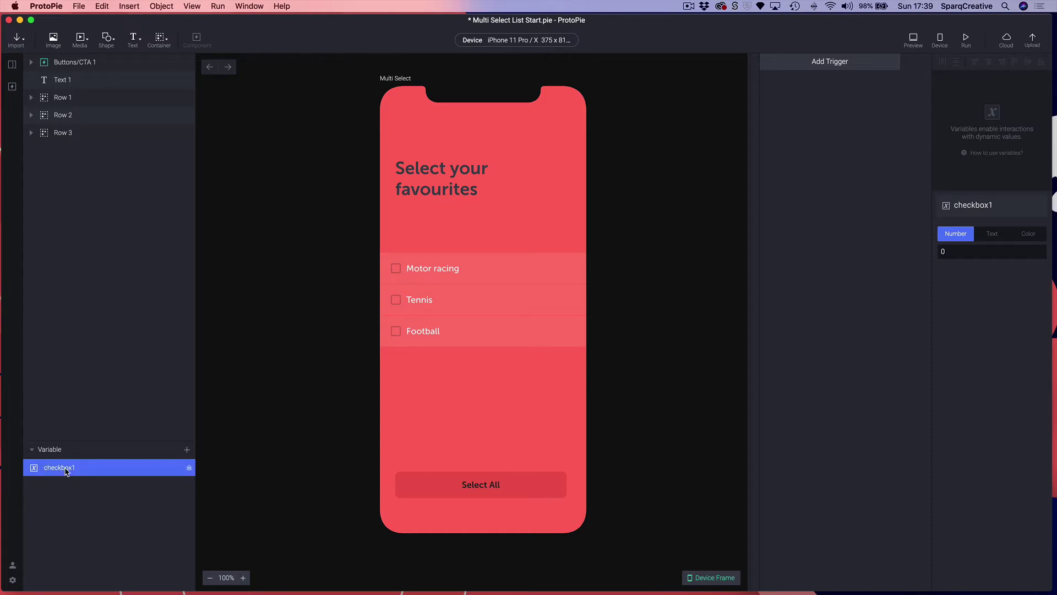
- Duplicate the checkbox1 variable three times
key(super+d)
key(super+d)
key(super+d)
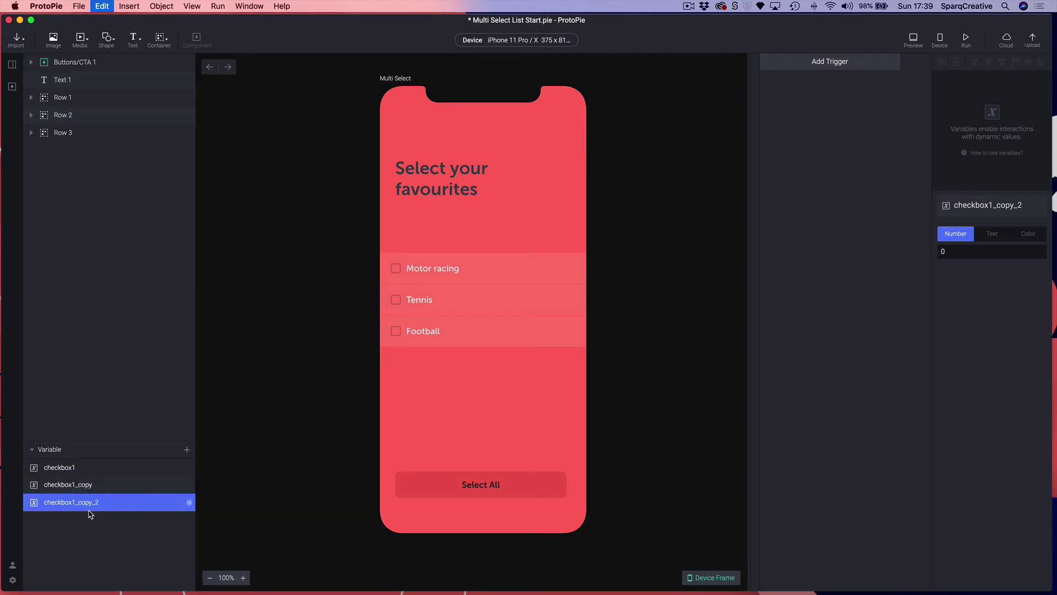
- Rename the first two copies of the checkbox1 variable as checkbox2 and checkbox3
double_click(68, 484)
click(124, 484)
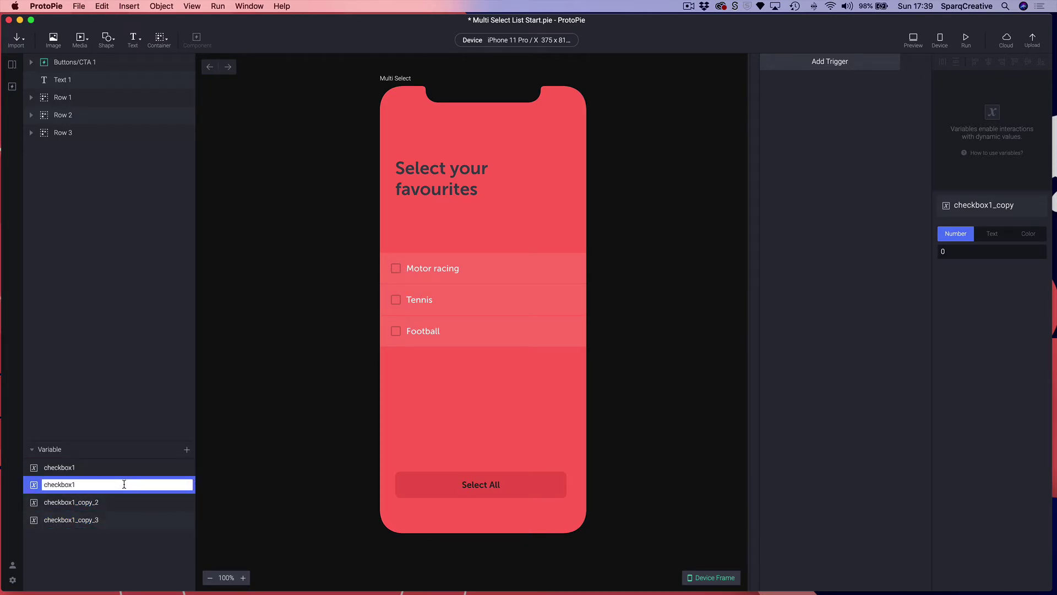
text(2)
key(Return)
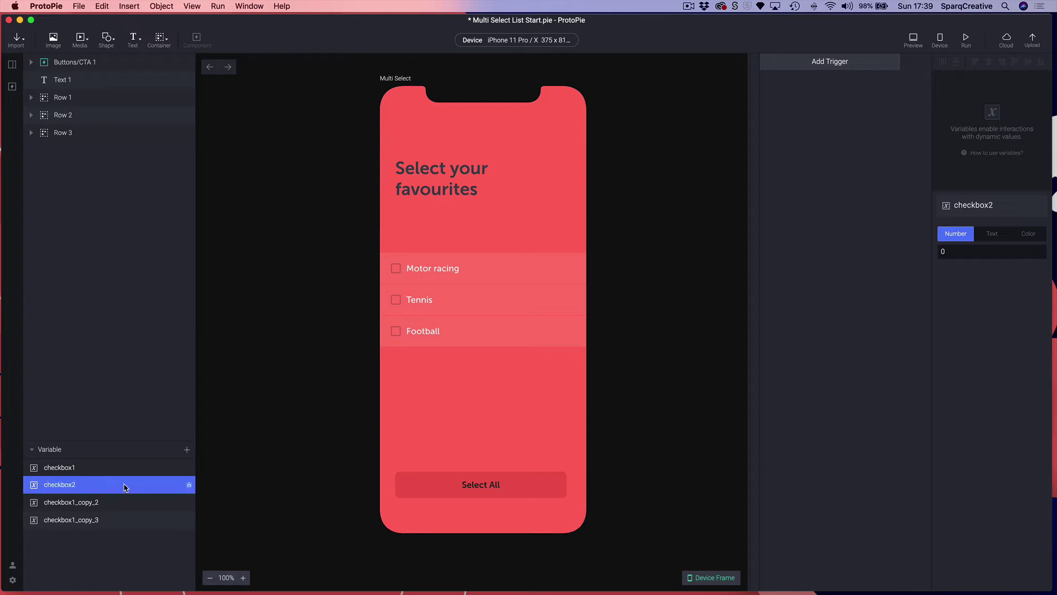
double_click(94, 503)
click(109, 504)
key(BackSpace)
key(BackSpace)
key(BackSpace)
text(3)
key(Return)
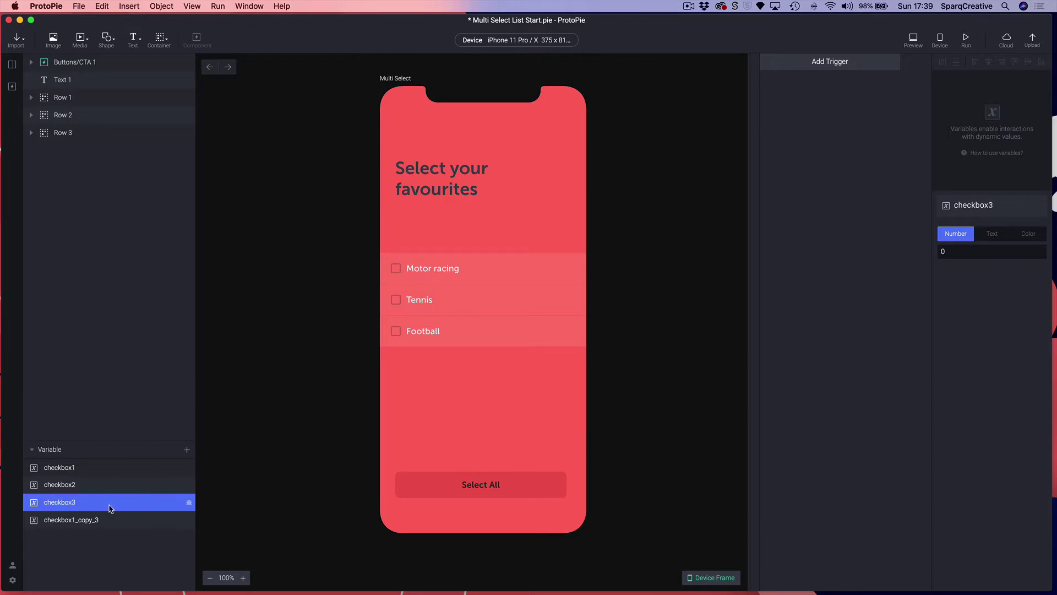
- Rename the last copied variable as checkall
double_click(91, 521)
click(117, 520)
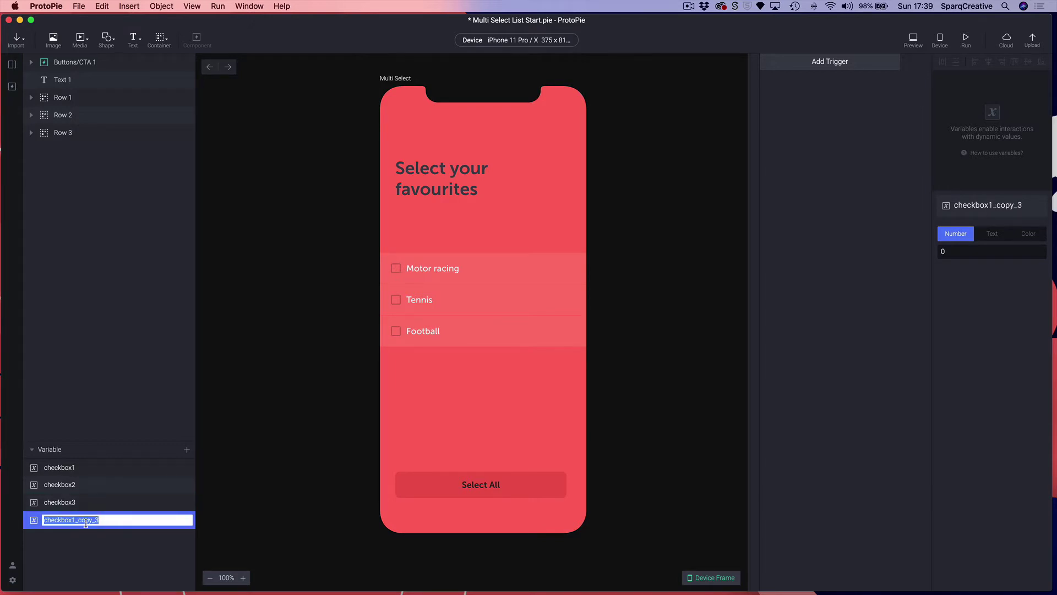
drag(99, 521, 52, 522)
text(eckall)
key(Return)
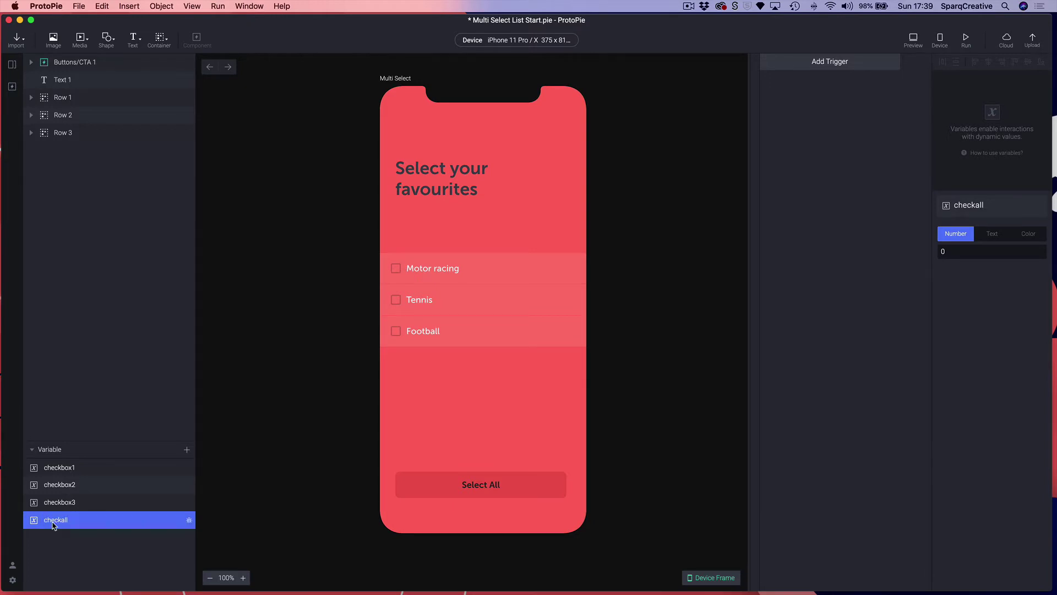
click(71, 469)
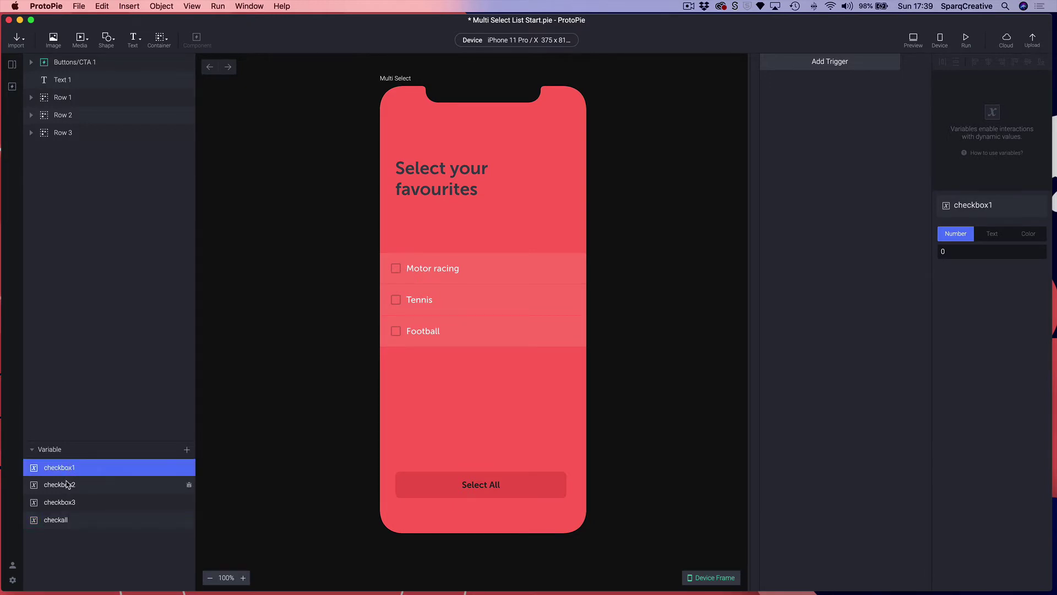
click(66, 485)
click(63, 501)
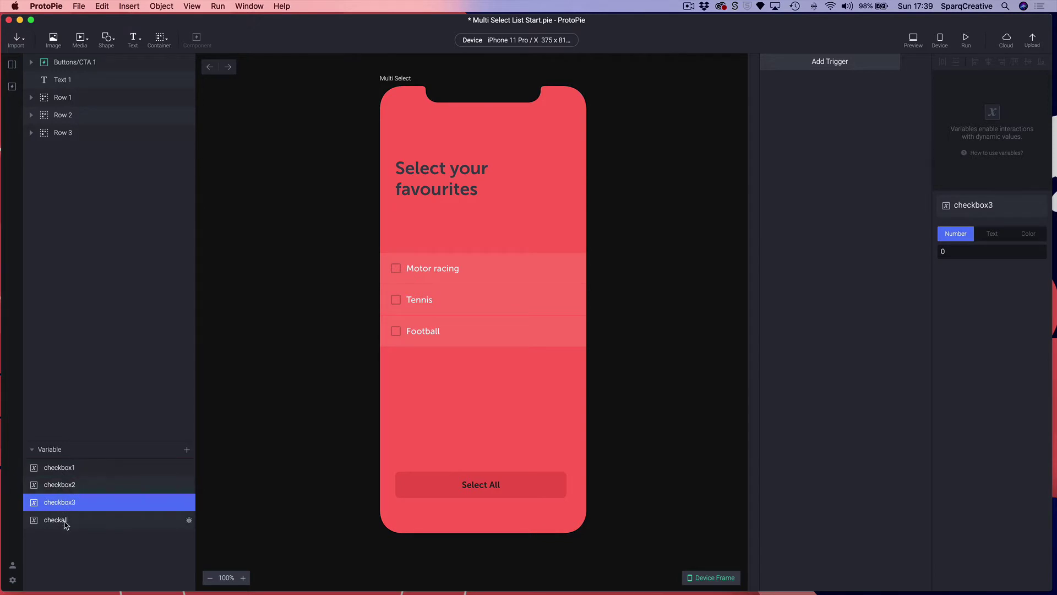
click(65, 521)
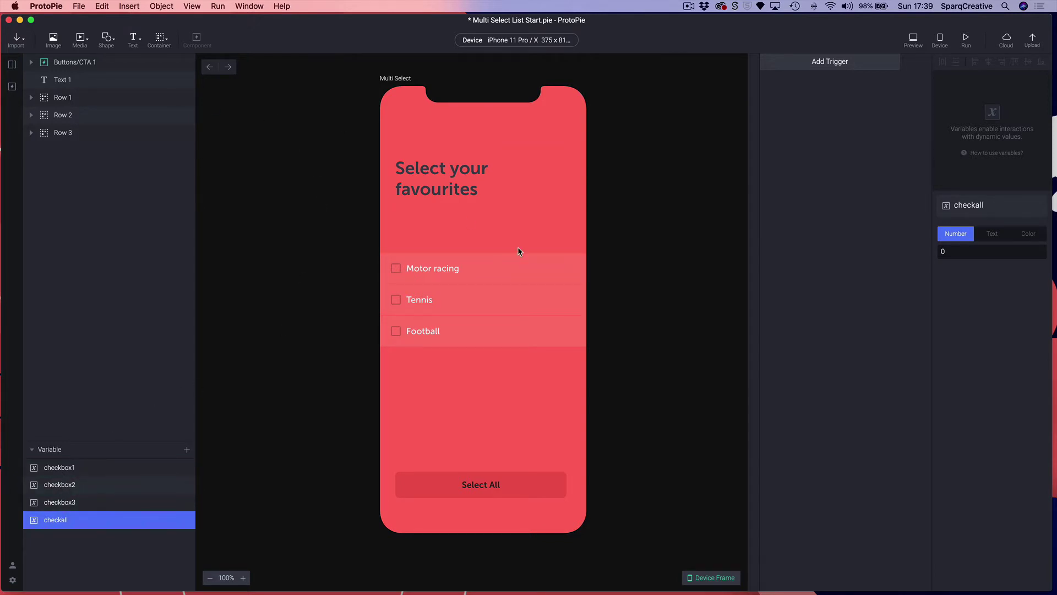
- Add a Tap trigger to the Row 1 layer
click(45, 98)
click(833, 64)
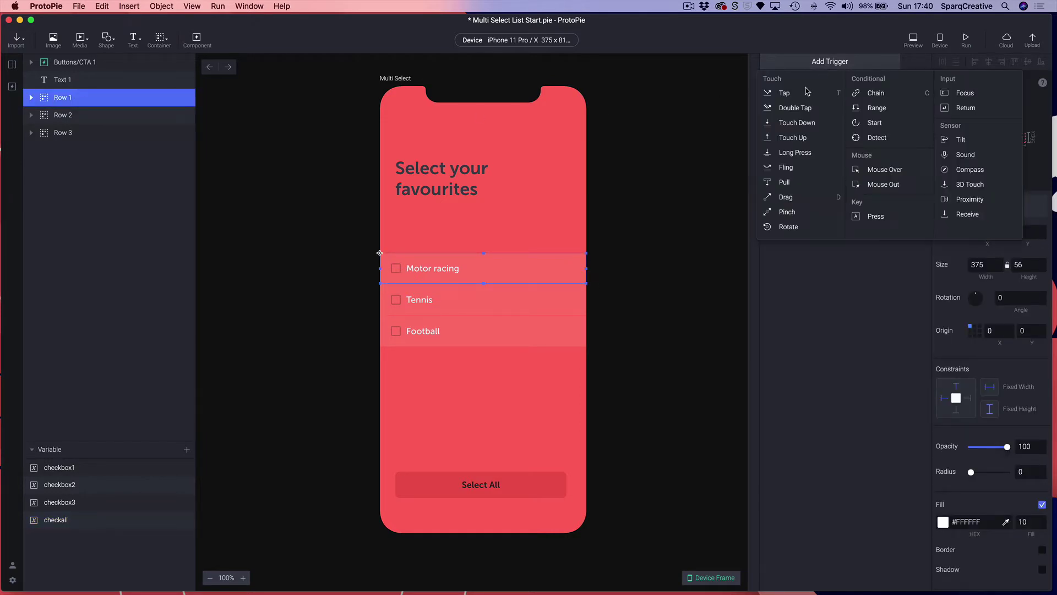
click(797, 94)
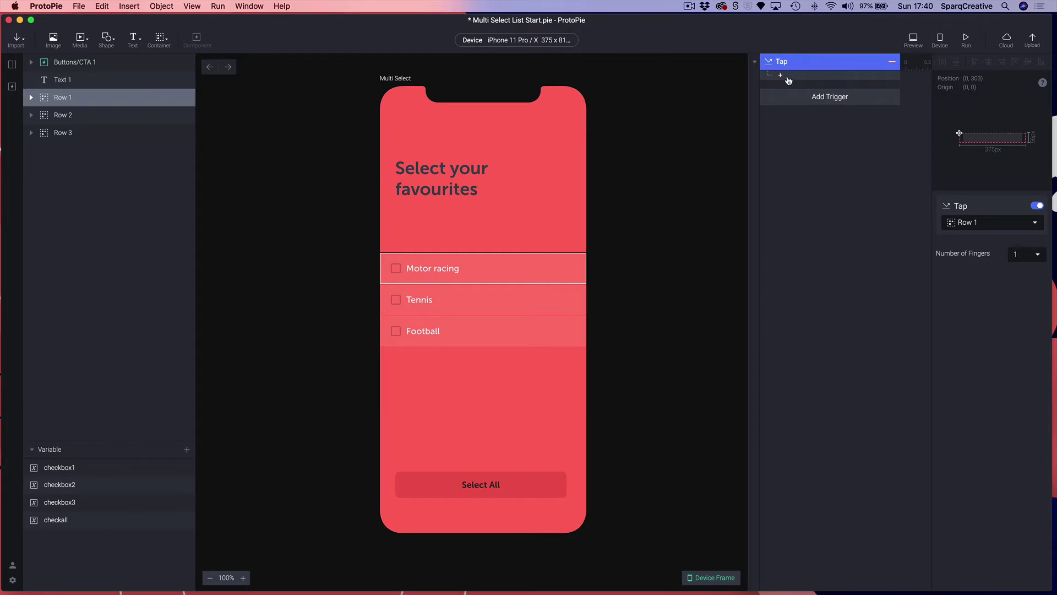
- Add a condition under Row 1's Tap trigger that requires the checkbox1 variable to equal 0
click(787, 78)
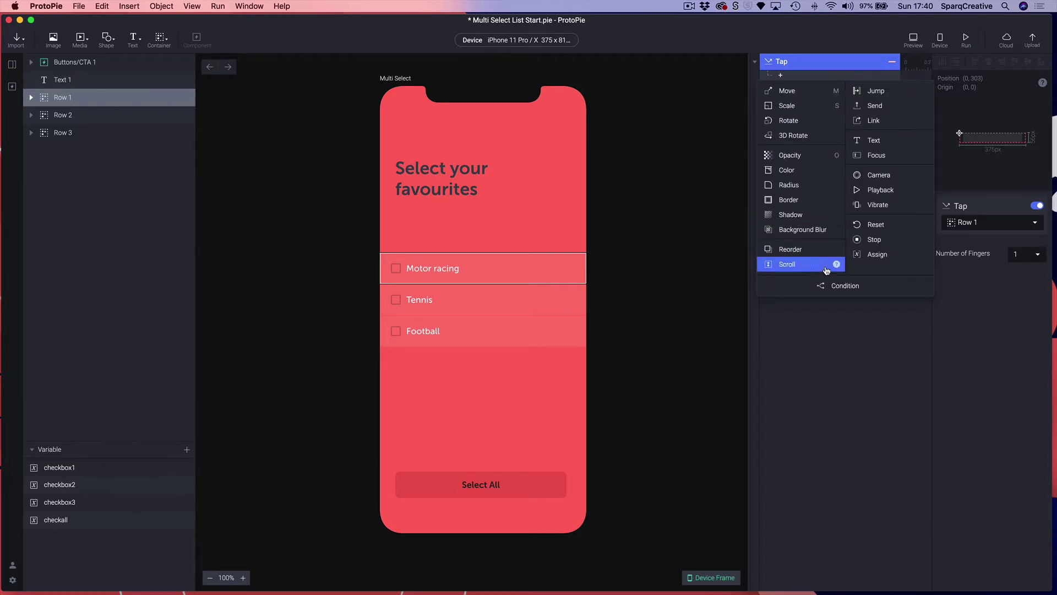
click(835, 287)
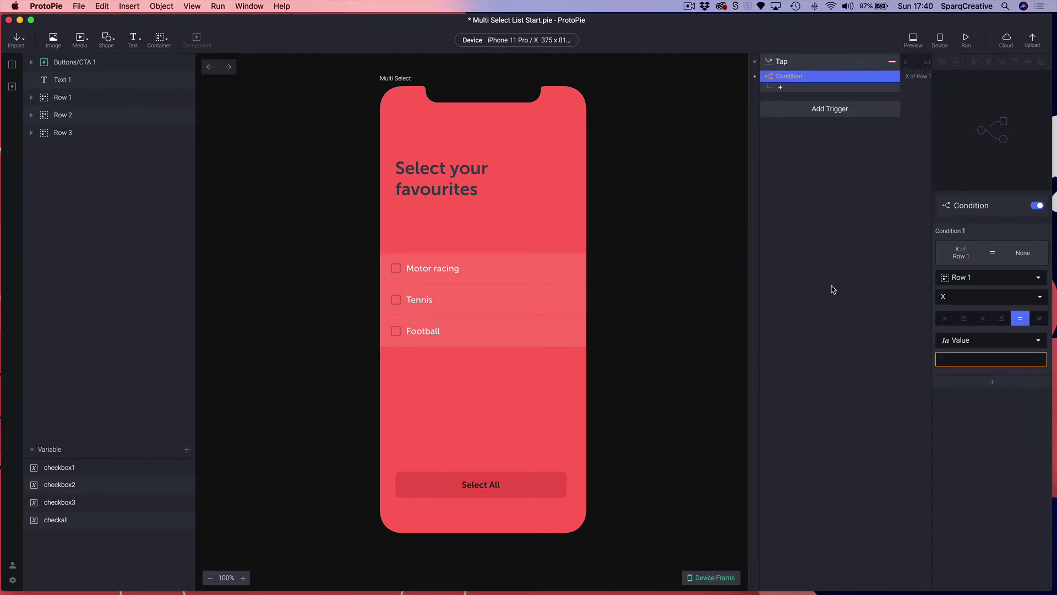
click(969, 278)
click(969, 338)
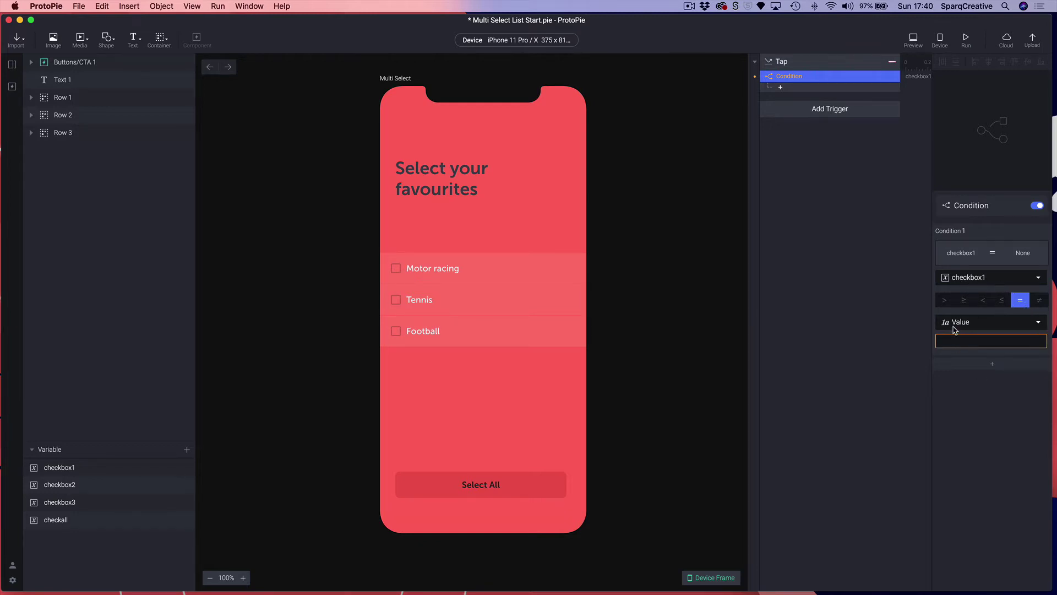
click(944, 341)
key(Return)
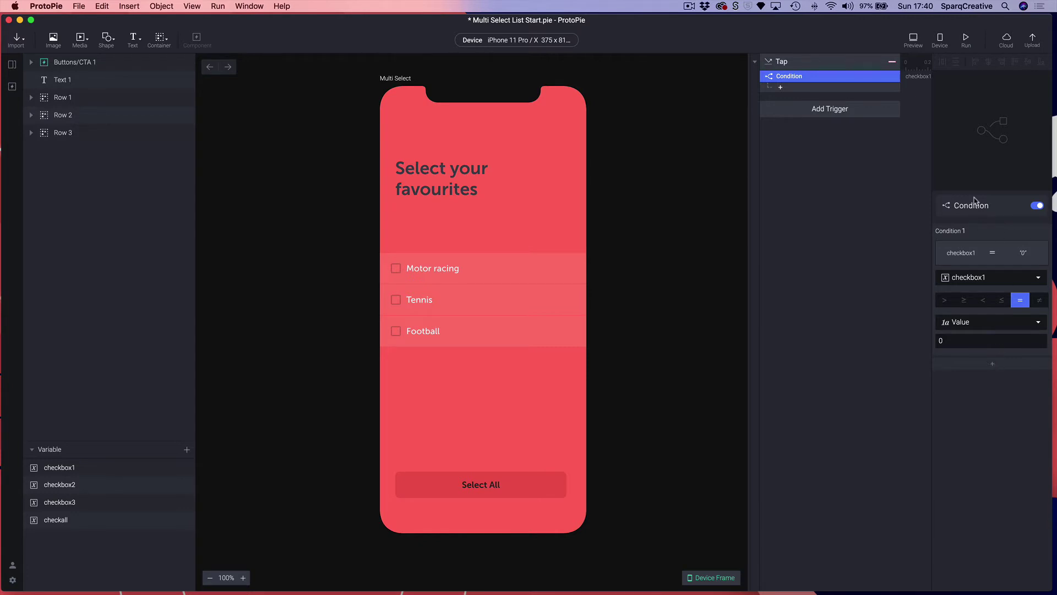
- Under the condition, add an Opacity response that brings Row 1's tick 1 layer to full opacity
click(30, 99)
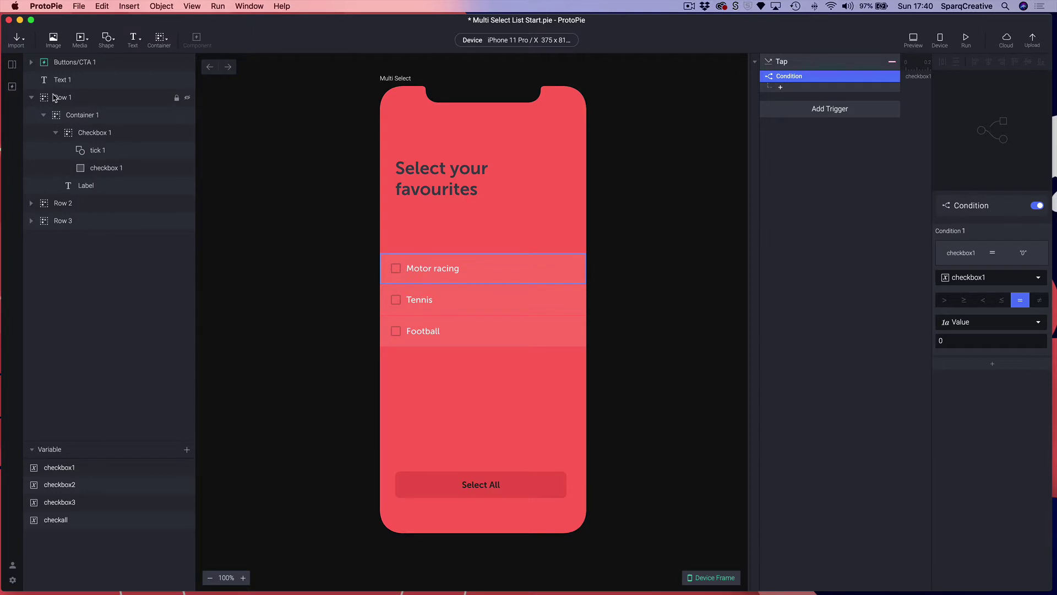
click(90, 153)
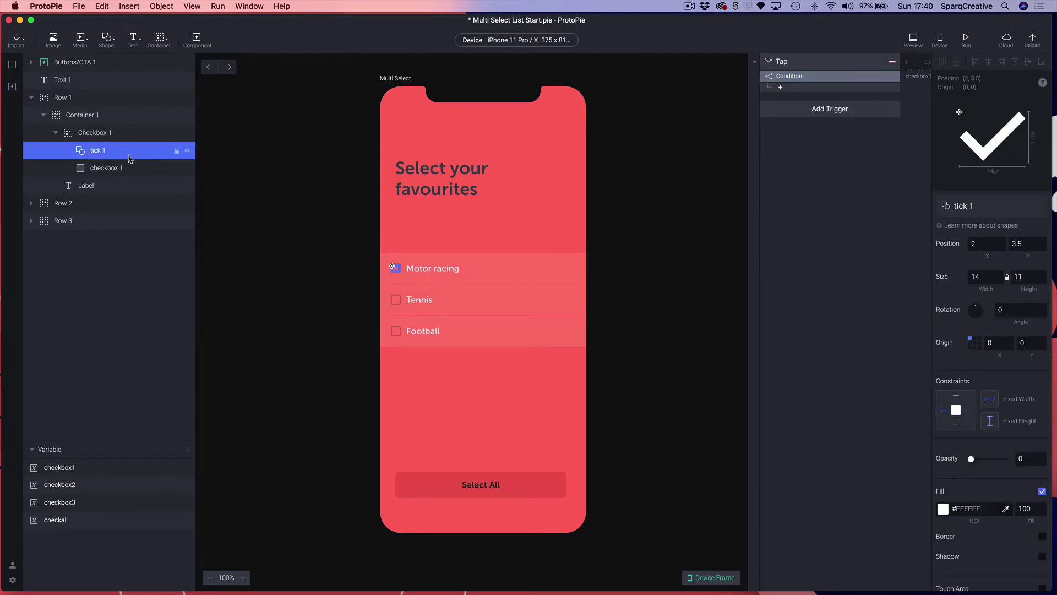
click(785, 93)
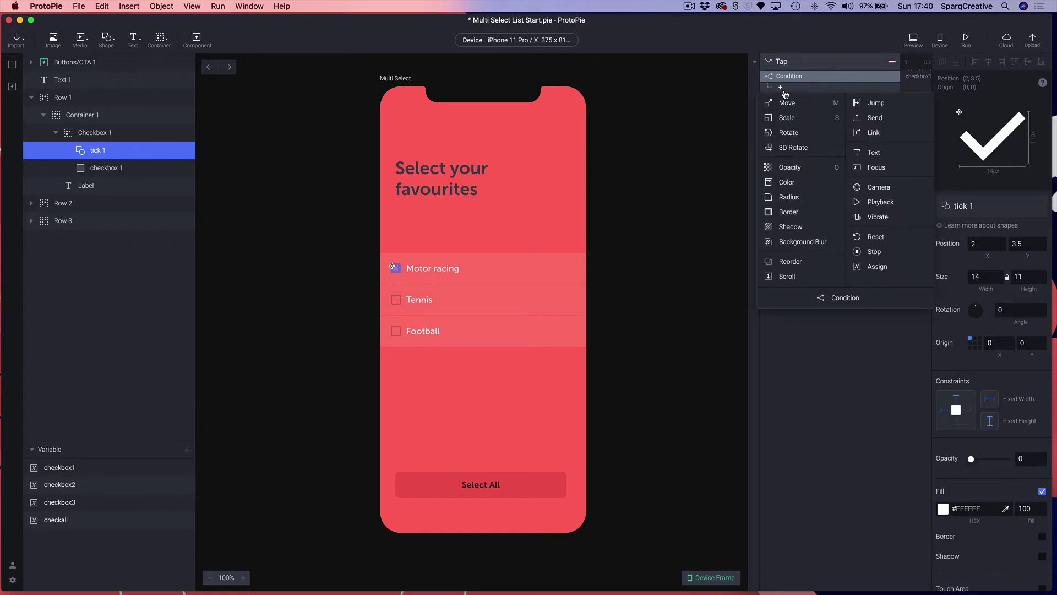
click(819, 168)
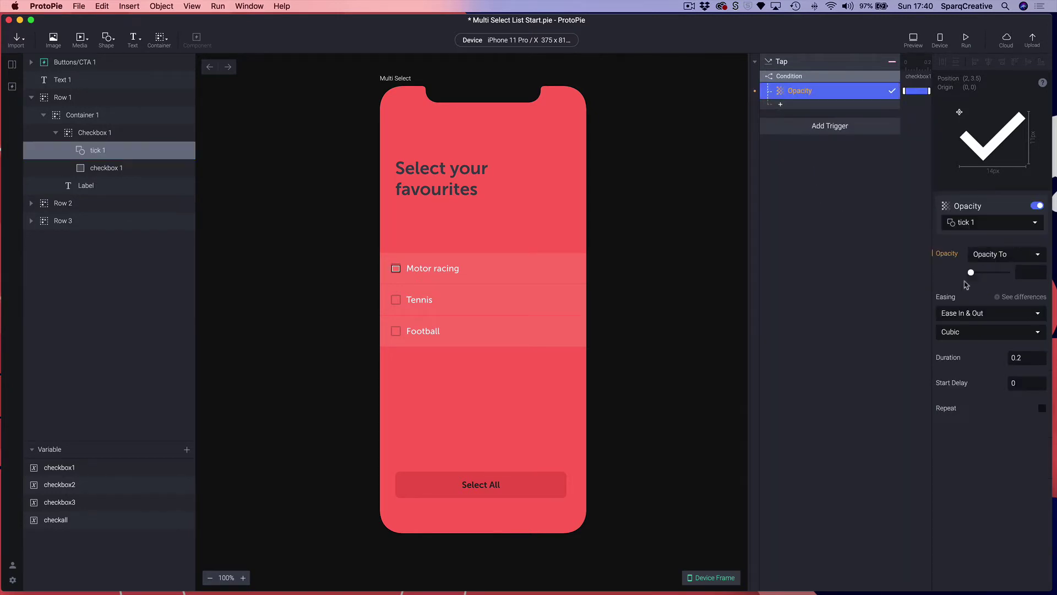
drag(972, 272, 1032, 273)
- Under the condition, add a Color response for the Checkbox 1 container with fill #000756 at 100
click(131, 137)
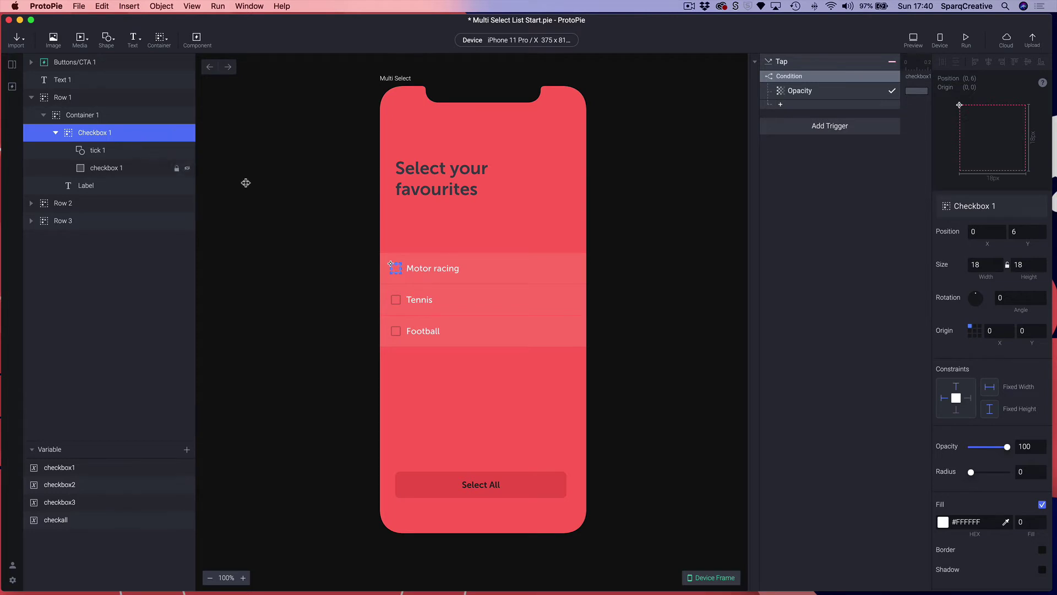
click(790, 107)
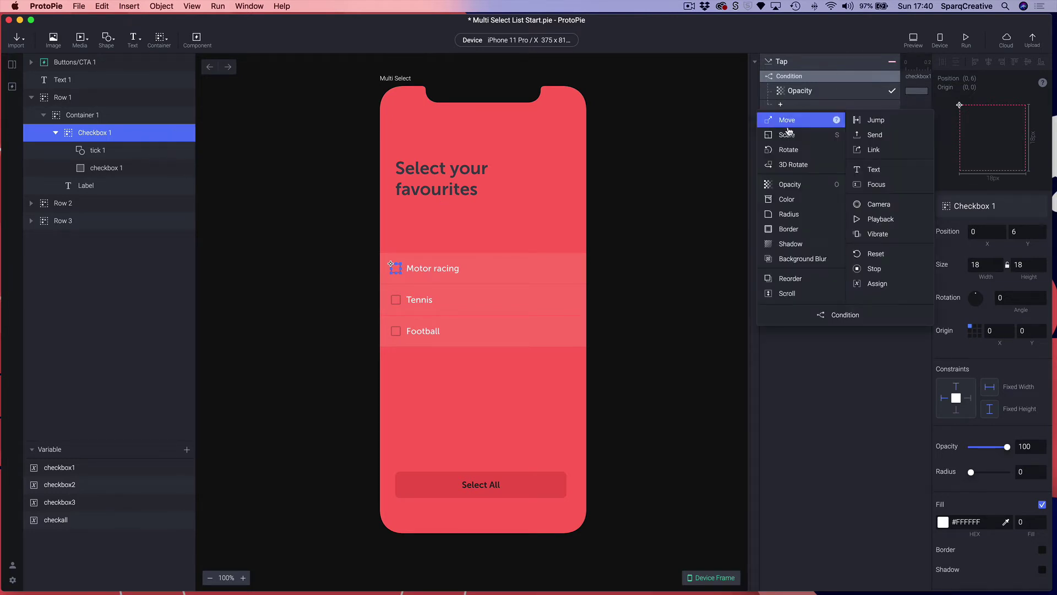
click(810, 202)
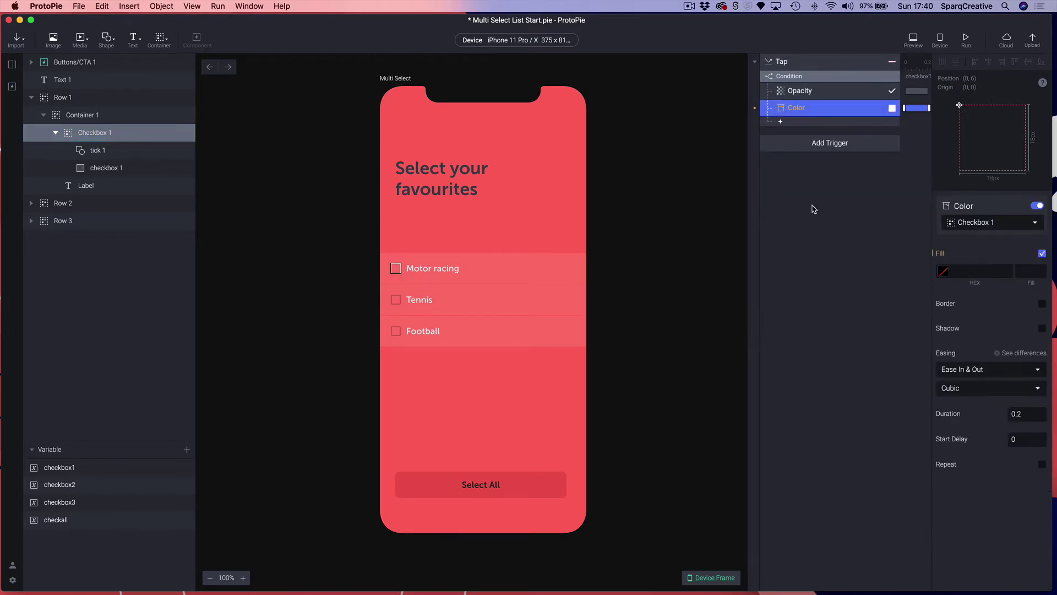
click(983, 275)
text(#)
text(000756)
key(Return)
click(1024, 266)
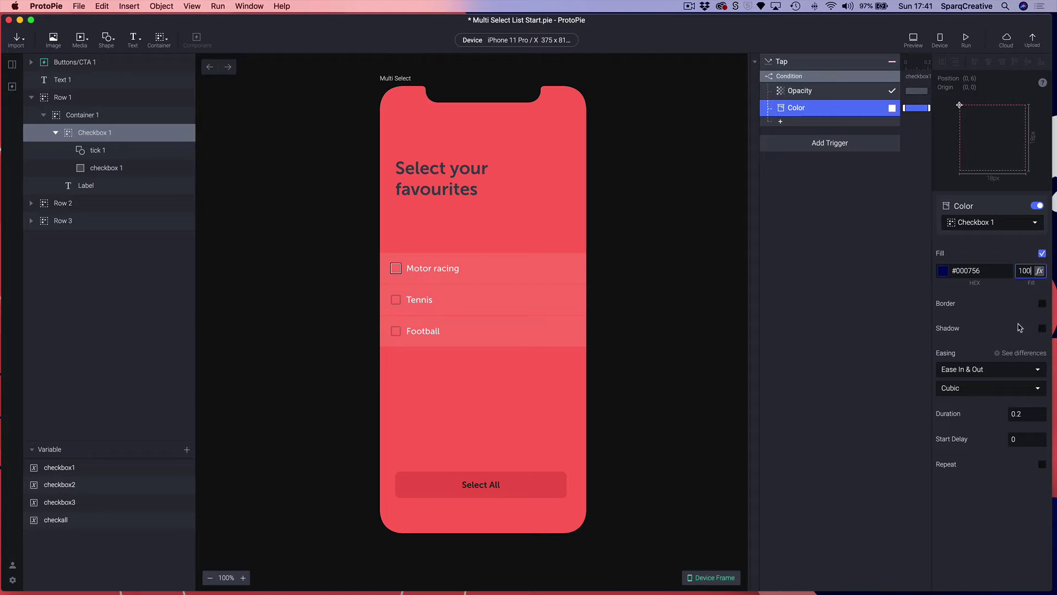
key(Return)
- Under the condition, add an Assign response that sets the checkbox1 variable to 1
click(782, 122)
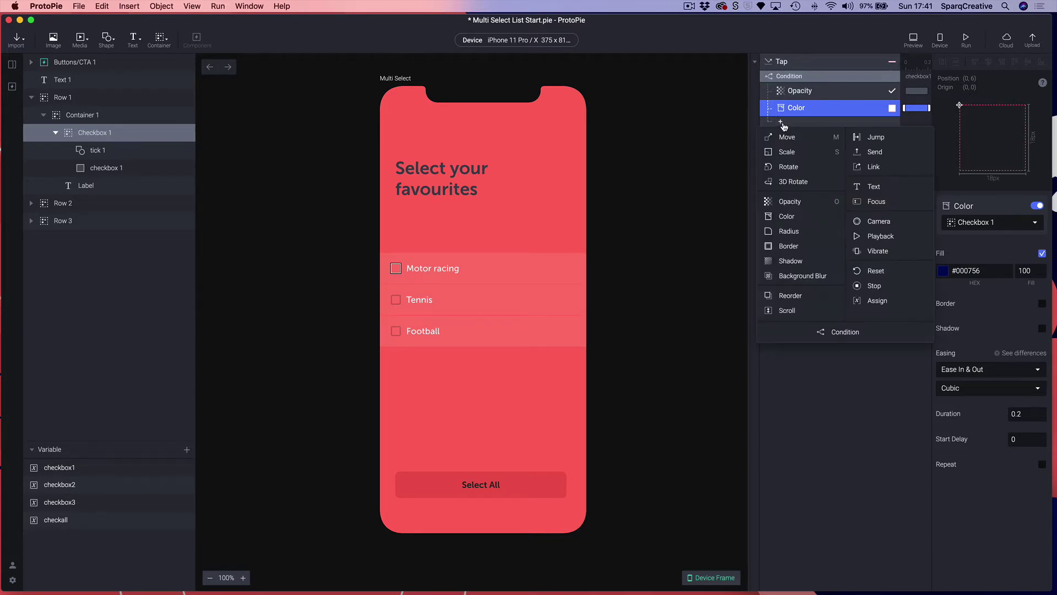
click(881, 300)
click(989, 222)
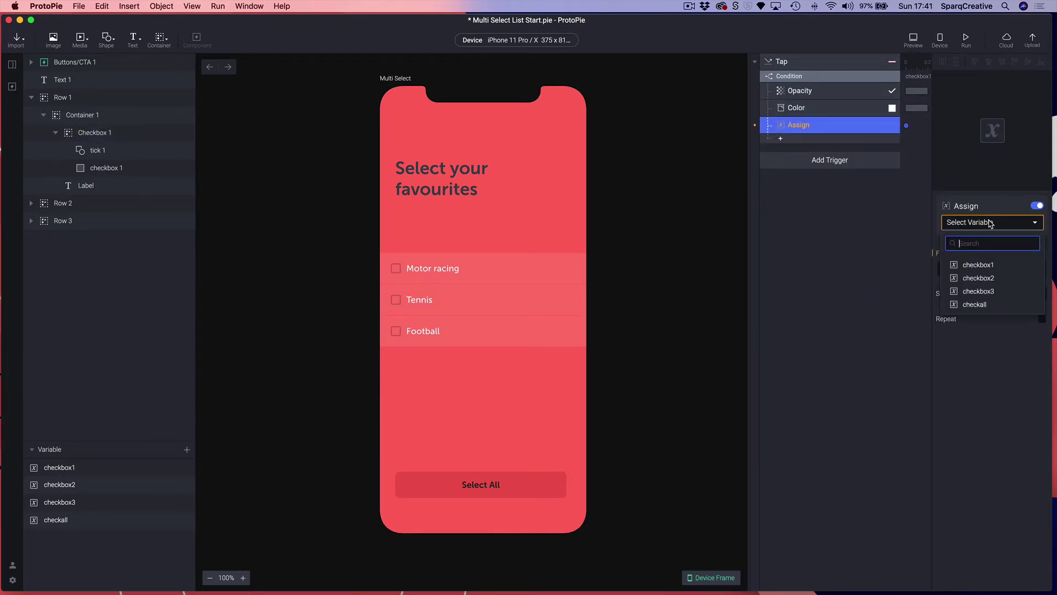
click(979, 265)
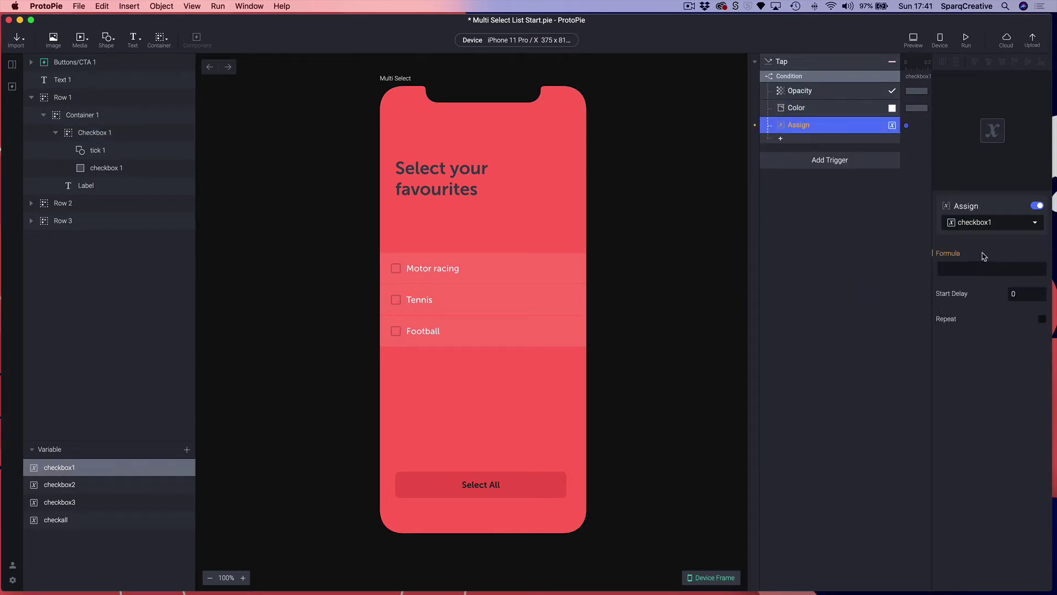
click(947, 270)
key(Return)
- Duplicate the condition with its responses and change the copy's checkbox1 comparison value to match the checked state
click(790, 77)
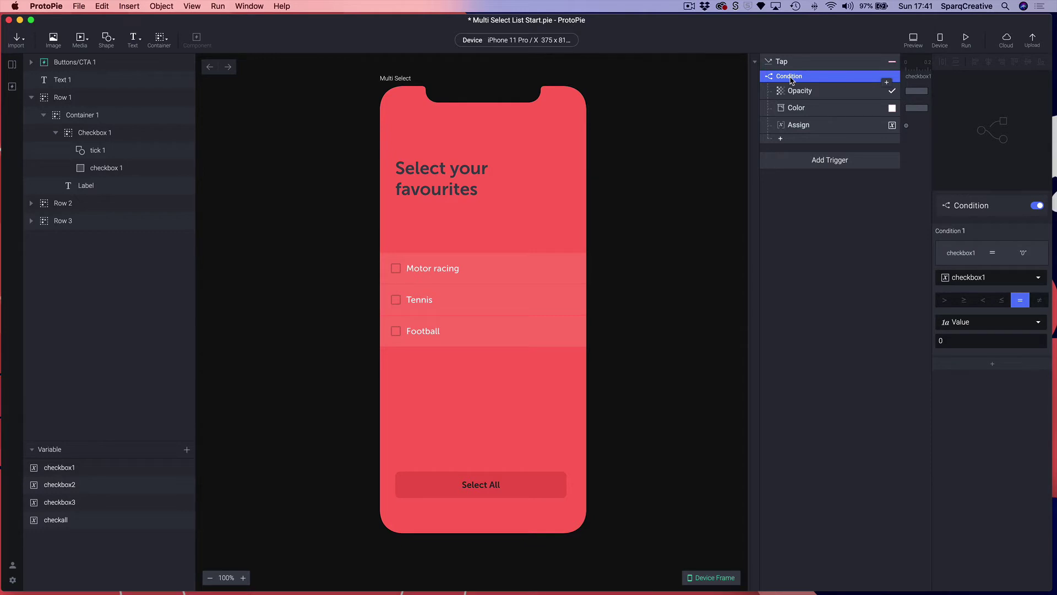
key(super+d)
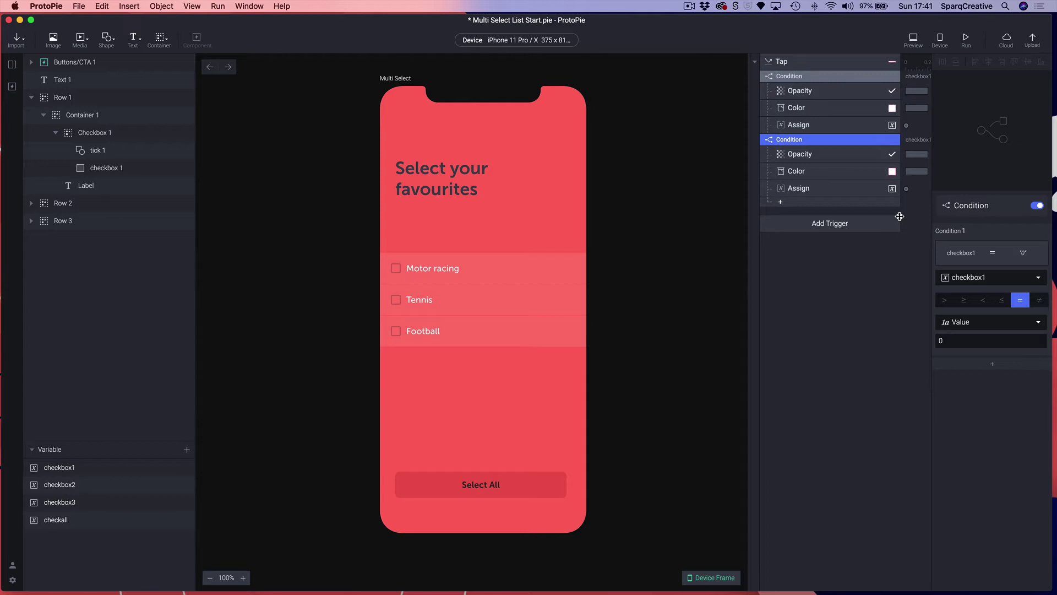
click(965, 342)
- In the duplicated condition, set the tick 1 opacity to 0 and the Checkbox 1 fill opacity to 0
click(801, 154)
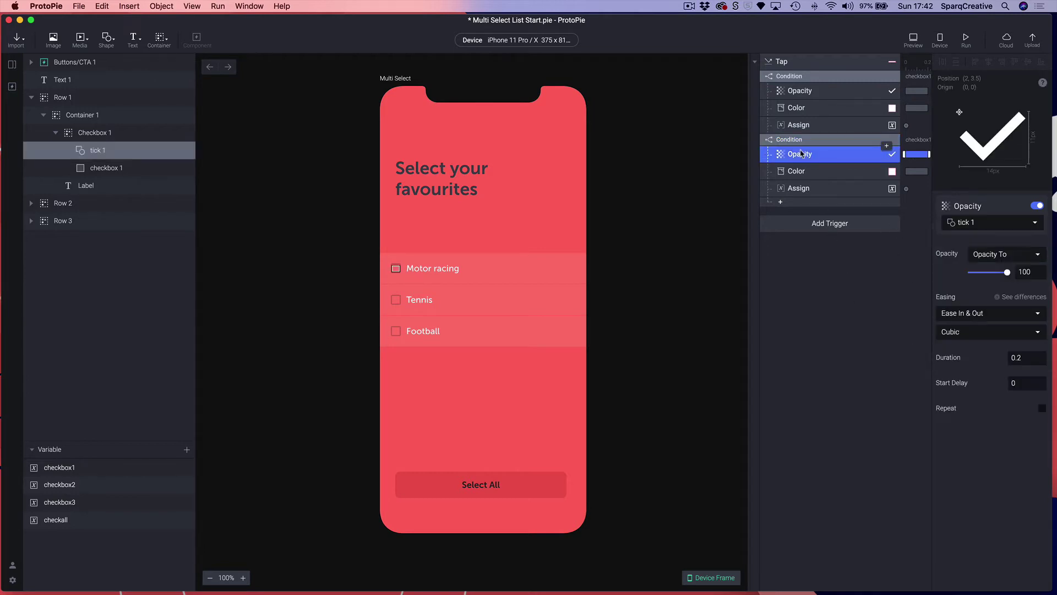
drag(1007, 272, 969, 273)
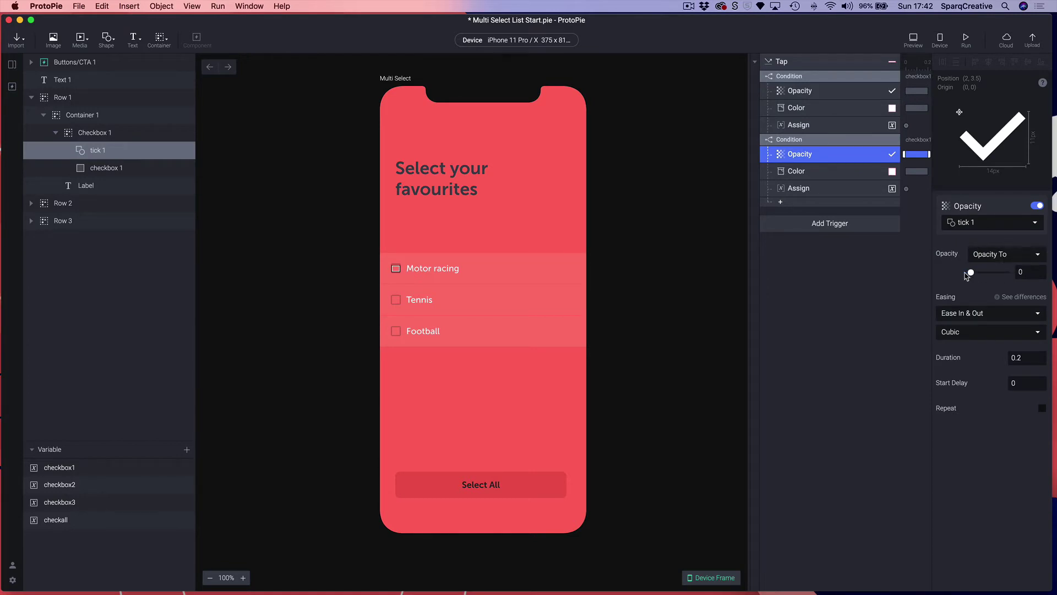
click(797, 171)
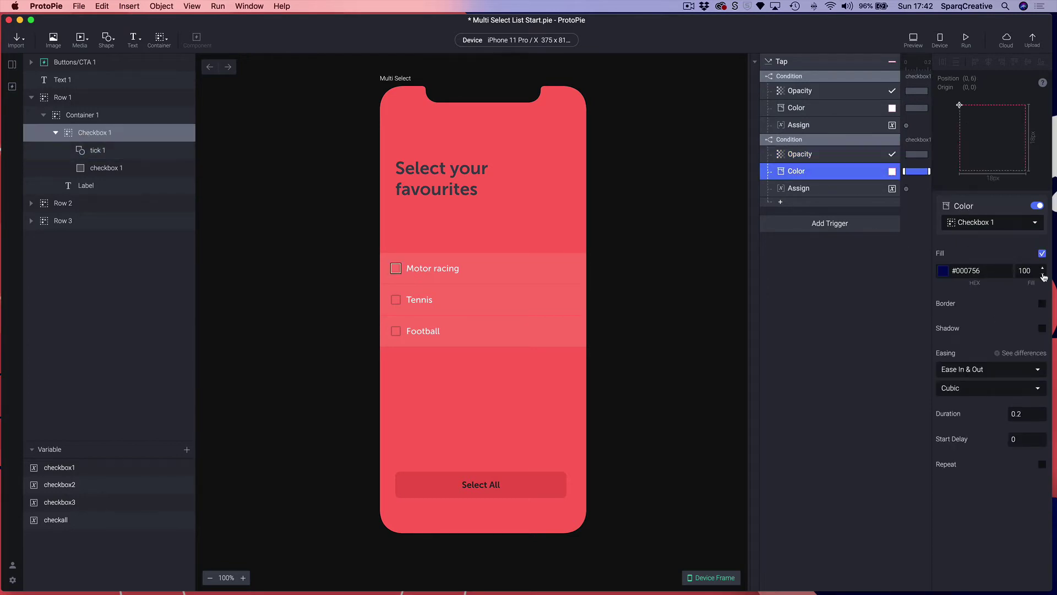
click(1025, 271)
text(0)
key(Return)
- In the duplicated condition, change the Assign response's formula for checkbox1 to 0
click(789, 189)
click(952, 269)
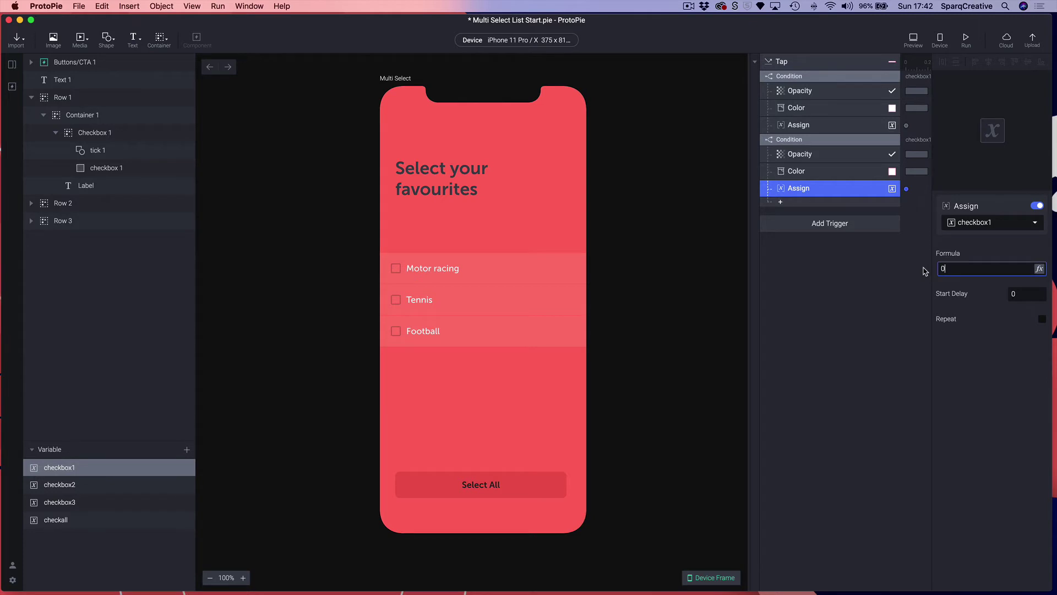
key(Return)
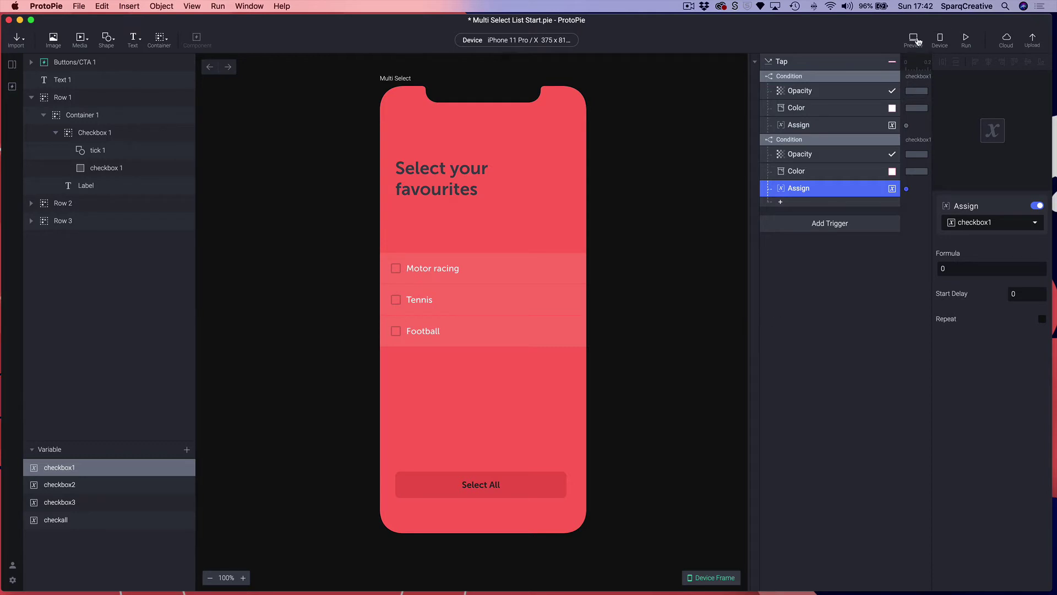
- Preview the prototype, toggle the Motor racing checkbox on and off, and close the preview
click(915, 39)
drag(429, 68, 462, 75)
click(409, 263)
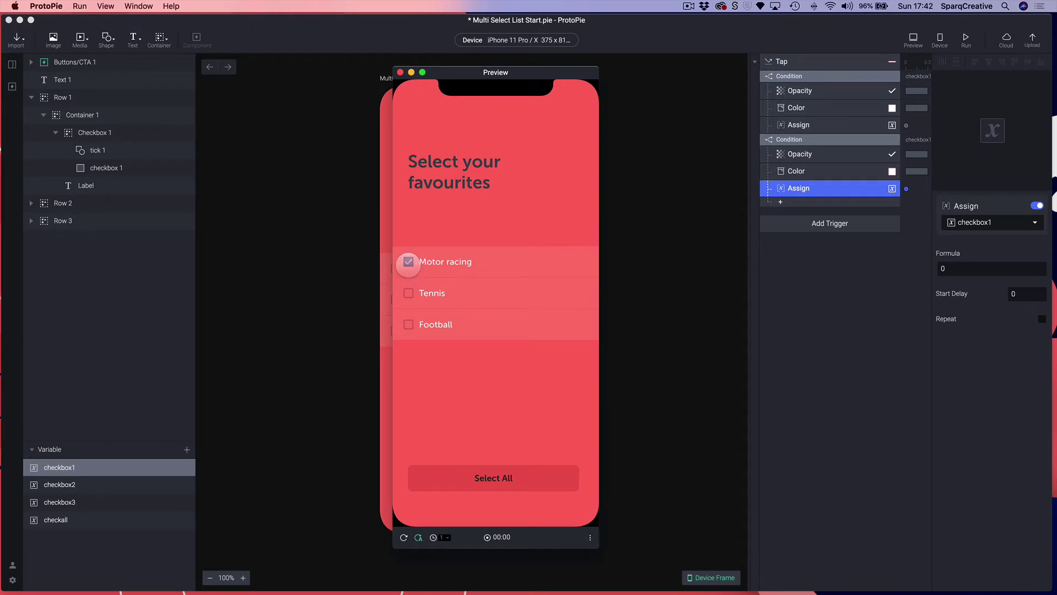
click(409, 262)
key(super+w)
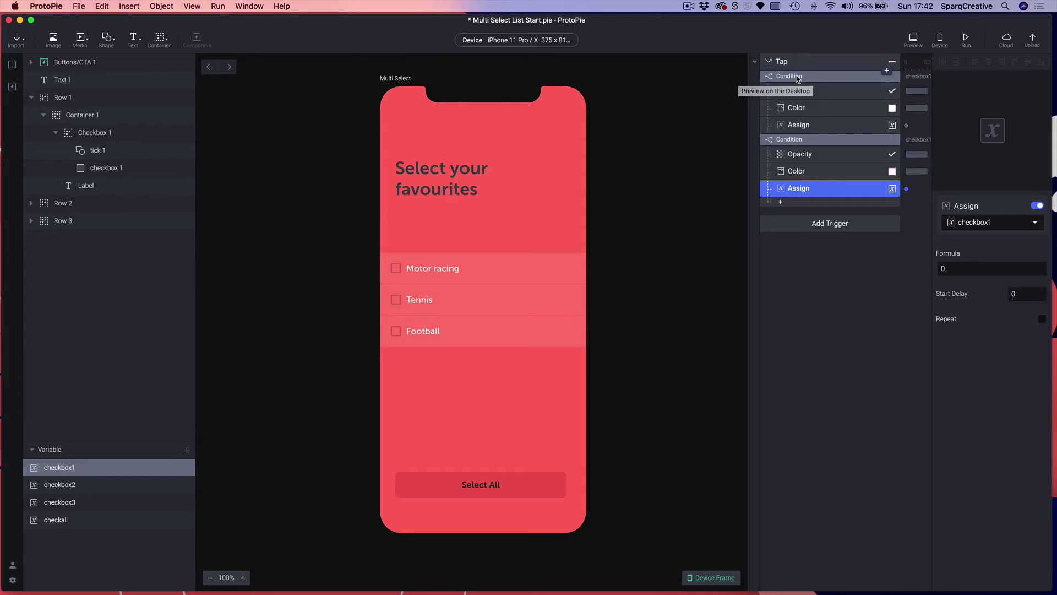
- Collapse Row 1's Tap trigger and duplicate it twice for the other two rows
click(755, 61)
click(770, 65)
key(super+d)
key(super+d)
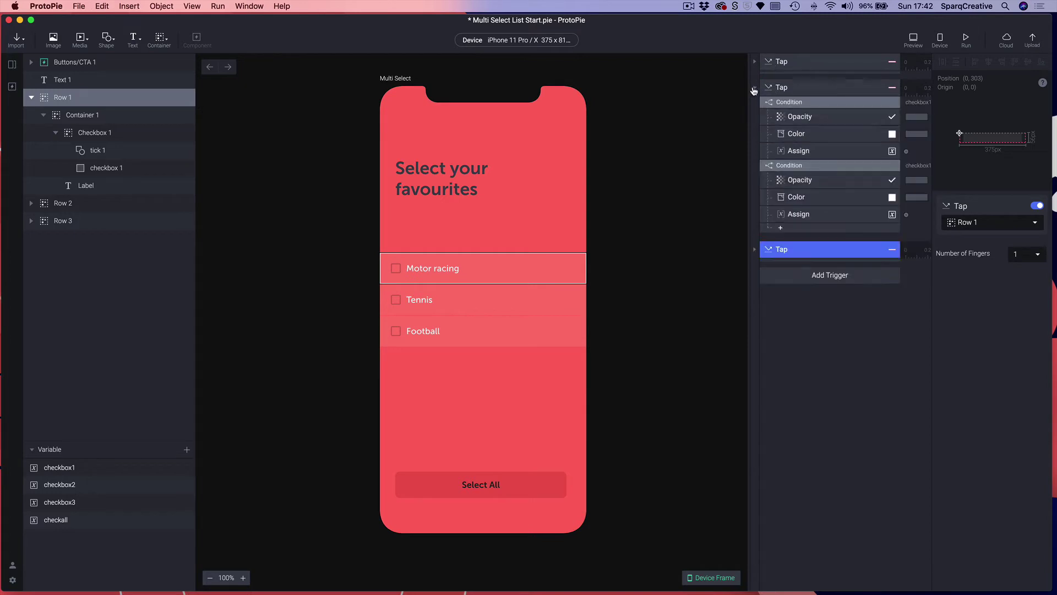
- Point the second Tap trigger at Row 2 and its first condition at the checkbox2 variable
click(782, 87)
click(992, 222)
text(row)
click(967, 285)
click(793, 101)
click(986, 278)
click(963, 349)
- Retarget the first condition's Opacity, Color and Assign responses in the Row 2 trigger to tick 2, Checkbox 2 and the checkbox2 variable
click(795, 117)
click(991, 222)
click(969, 256)
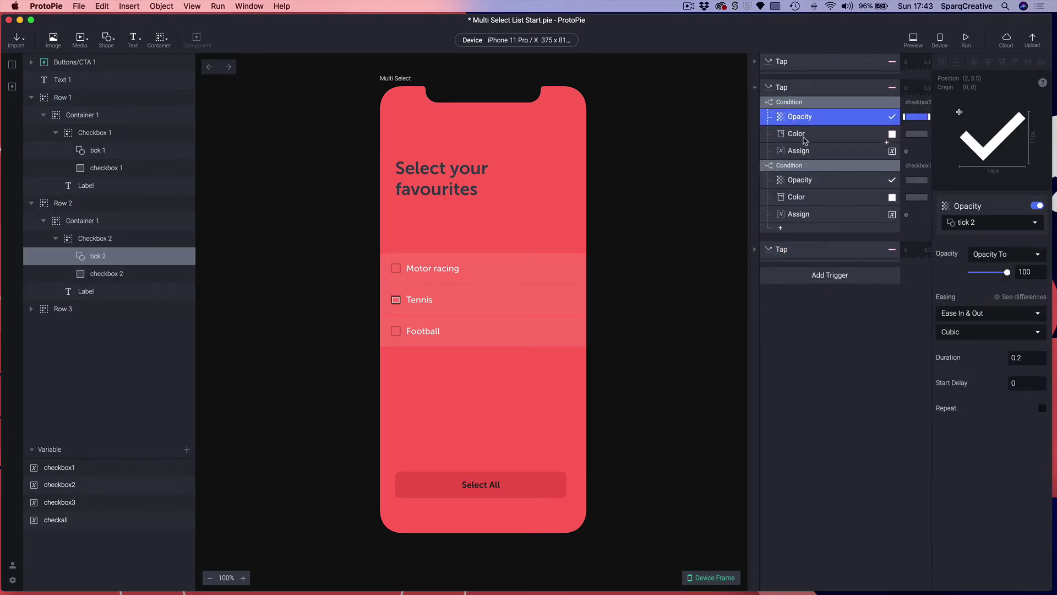
click(797, 133)
click(991, 222)
click(969, 248)
click(796, 151)
click(991, 222)
click(969, 279)
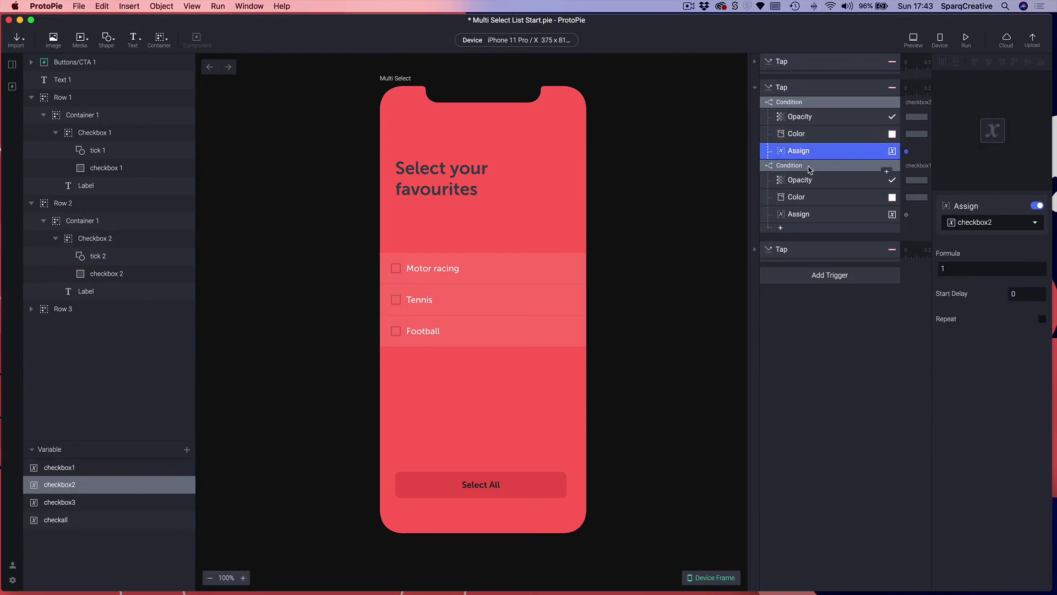
- Switch the Row 2 trigger's second condition to the checkbox2 variable
click(789, 165)
click(991, 277)
text(2)
click(978, 320)
- Retarget the second condition's Opacity, Color and Assign responses in the Row 2 trigger to tick 2, Checkbox 2 and the checkbox2 variable
click(800, 180)
click(991, 222)
text(2)
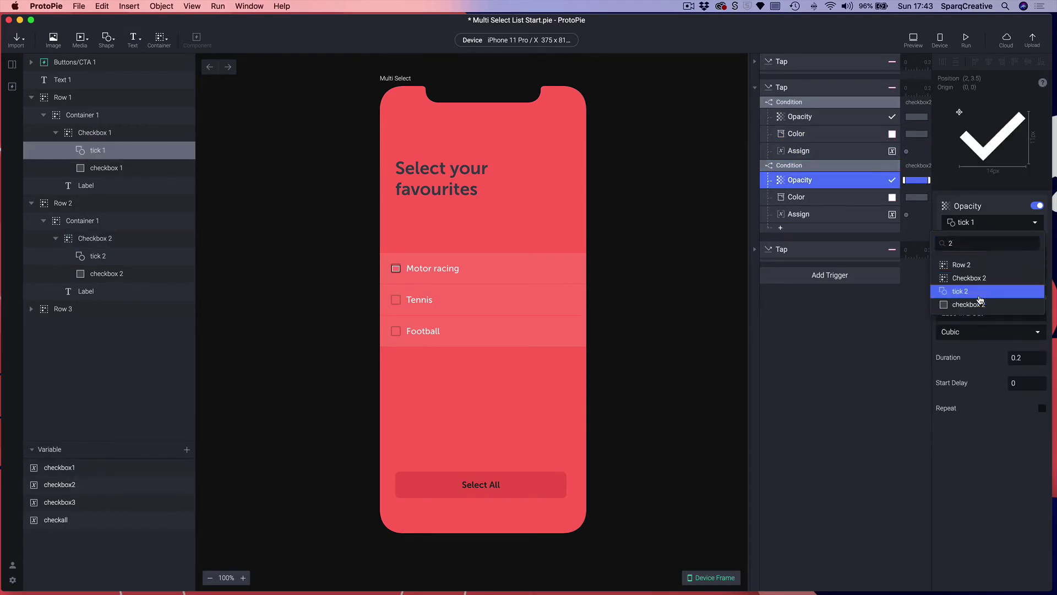
click(961, 291)
click(796, 196)
click(992, 222)
text(2)
click(969, 278)
click(799, 214)
click(991, 222)
text(2)
click(969, 264)
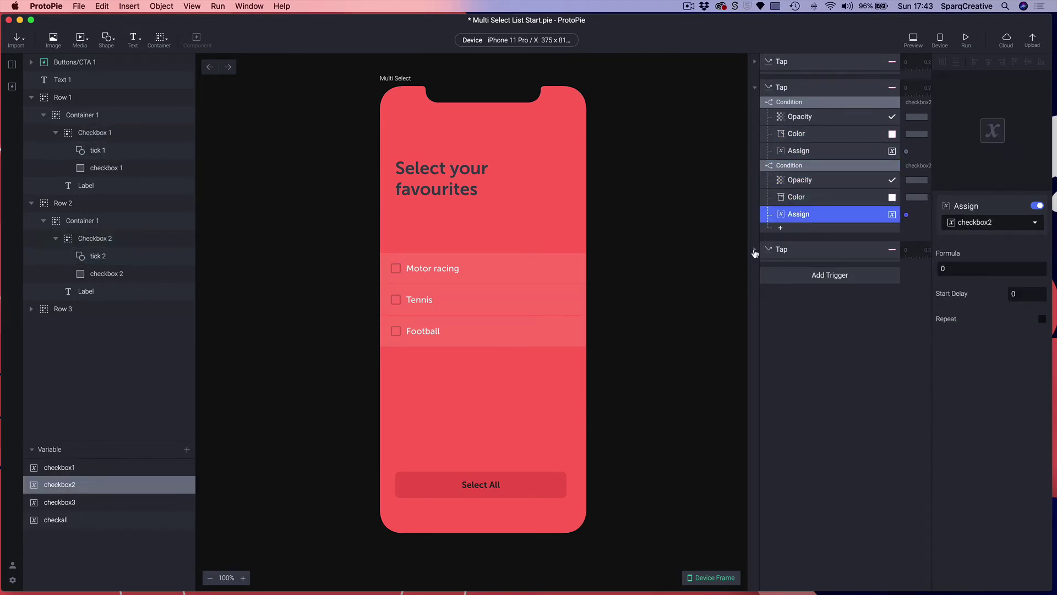
- Point the third Tap trigger at Row 3 and its first condition at the checkbox3 variable
click(782, 249)
click(981, 223)
text(3)
click(969, 264)
click(789, 264)
click(991, 277)
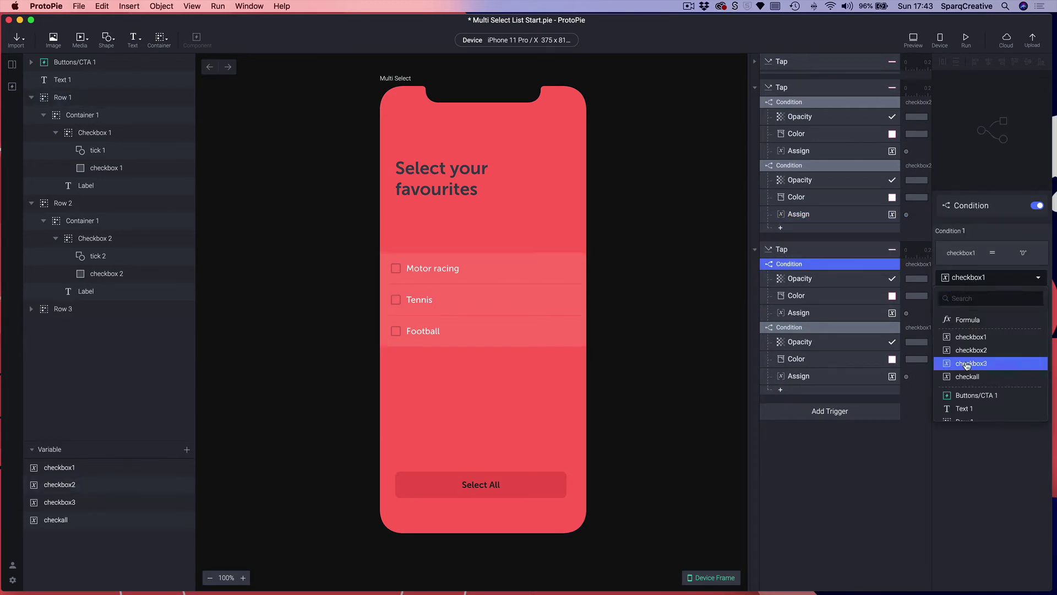
click(969, 362)
- Retarget the first condition's Opacity, Color and Assign responses in the Row 3 trigger to tick 3, Checkbox 3 and the checkbox3 variable
click(800, 278)
click(991, 222)
click(963, 292)
click(796, 295)
click(991, 222)
text(3)
click(969, 262)
click(799, 312)
click(991, 222)
click(969, 267)
- Switch the Row 3 trigger's second condition to the checkbox3 variable
click(821, 327)
click(991, 277)
click(969, 341)
- Retarget the Row 3 trigger's second-condition responses to tick 3, Checkbox 3 and the checkbox3 variable, and collapse the expanded triggers
click(800, 341)
click(991, 222)
click(963, 291)
click(797, 359)
click(991, 222)
click(963, 292)
click(799, 376)
click(992, 221)
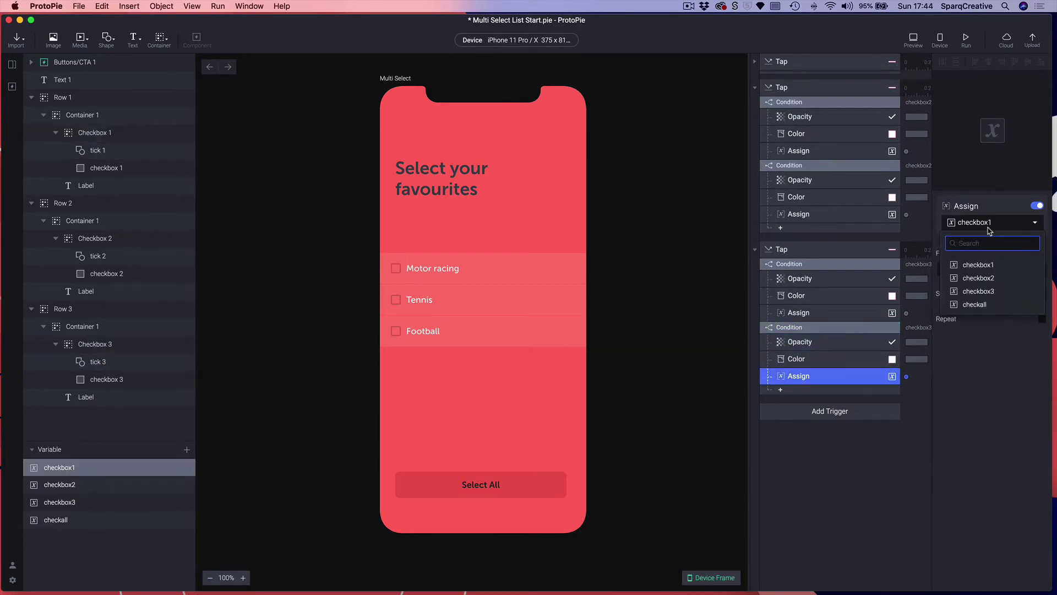
click(969, 291)
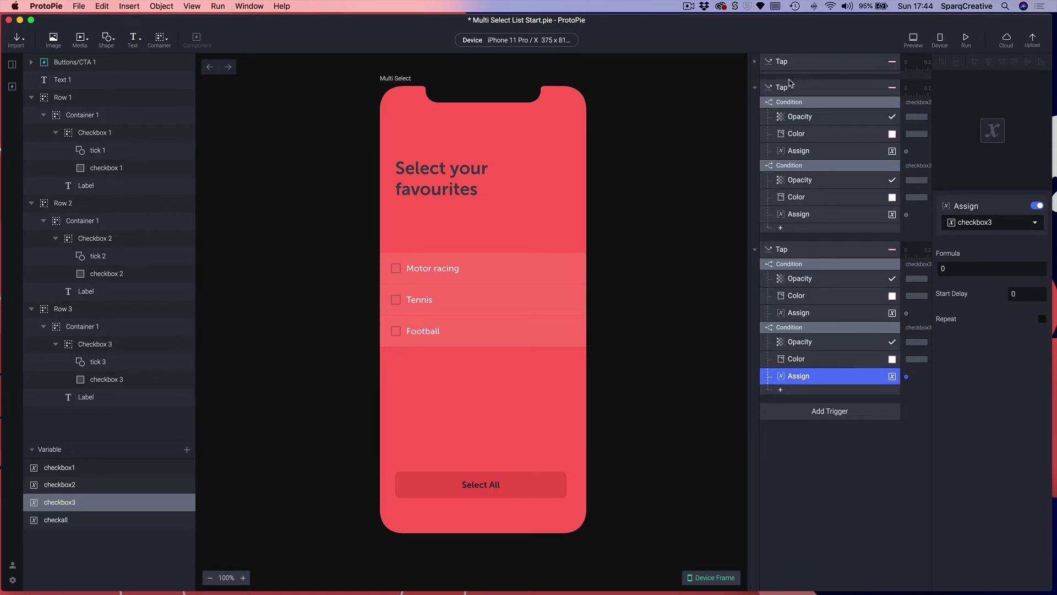
click(755, 88)
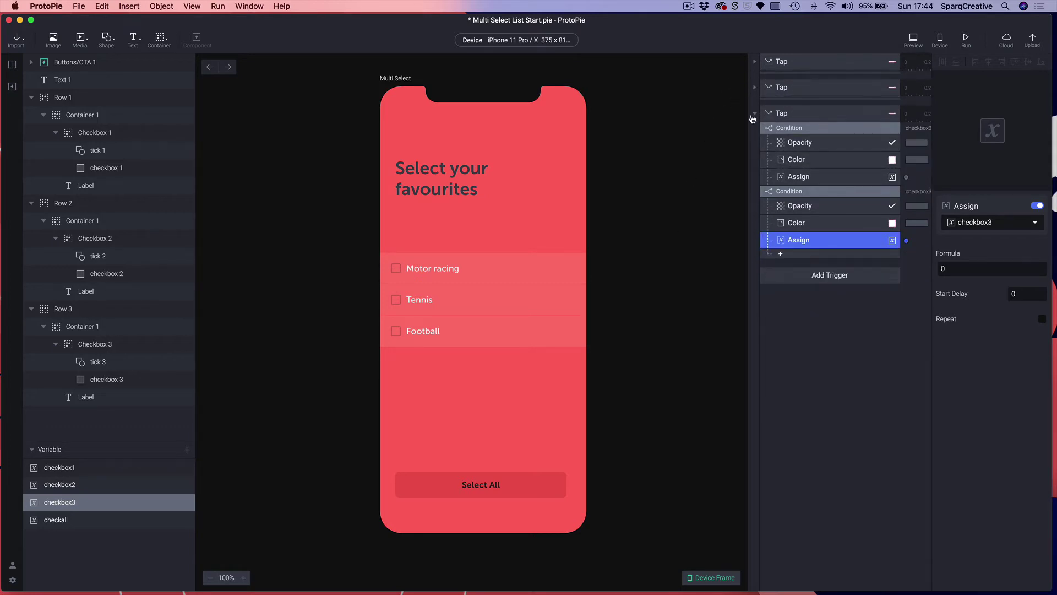
click(754, 115)
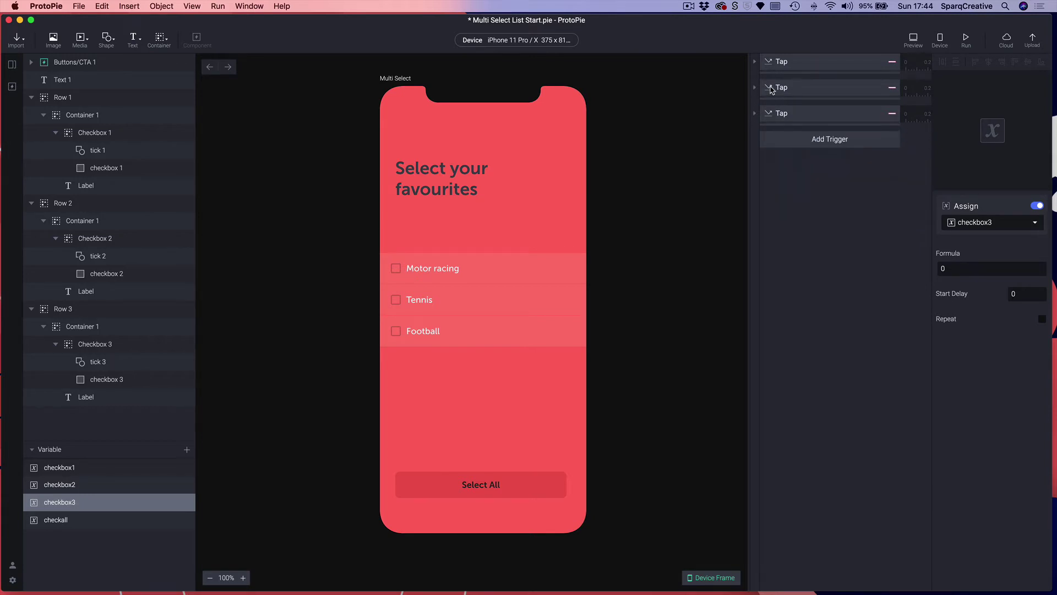
- Preview the prototype, toggle the Motor racing, Tennis and Football checkboxes on and off, and close the preview
click(913, 41)
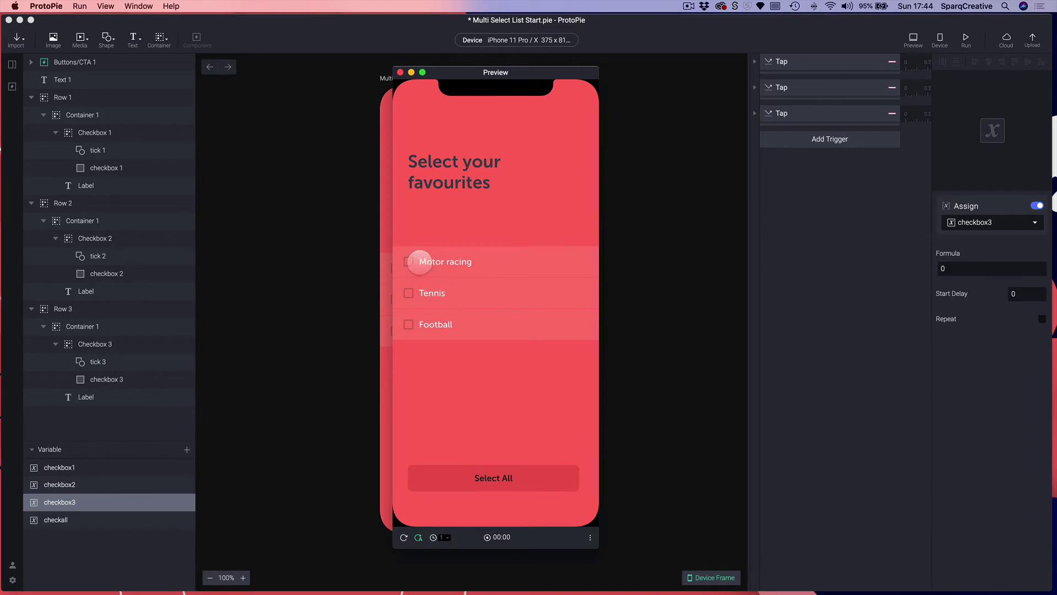
click(409, 262)
click(409, 263)
click(409, 293)
click(408, 293)
click(409, 324)
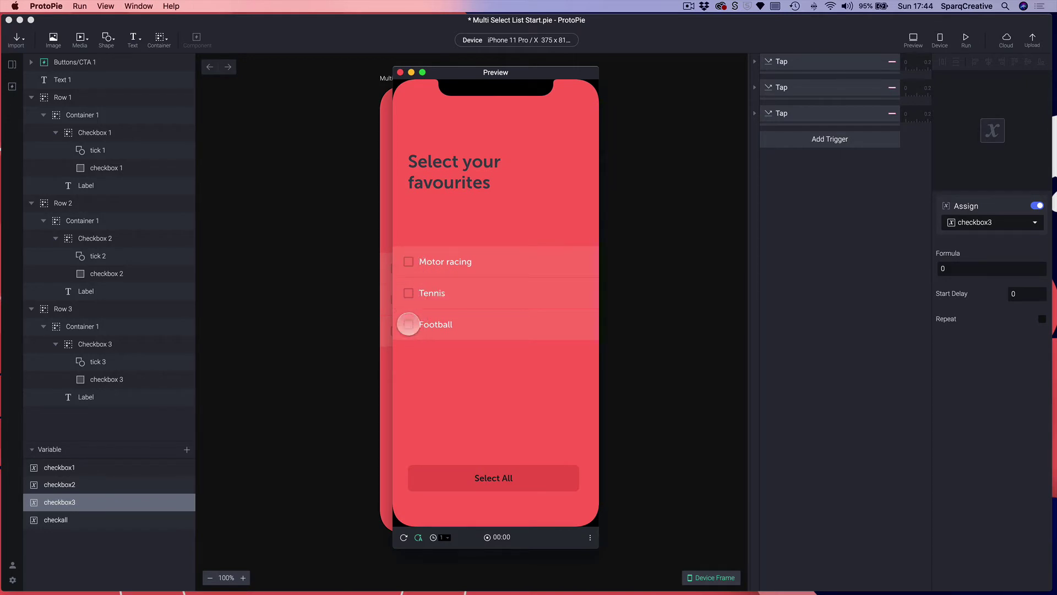
click(409, 324)
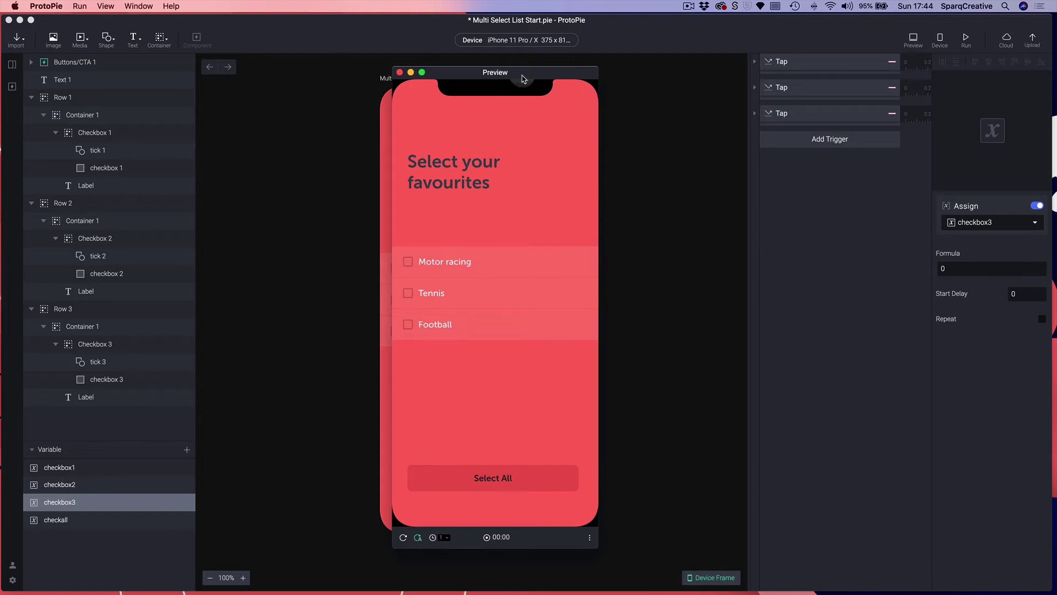
drag(523, 75, 480, 118)
key(super+w)
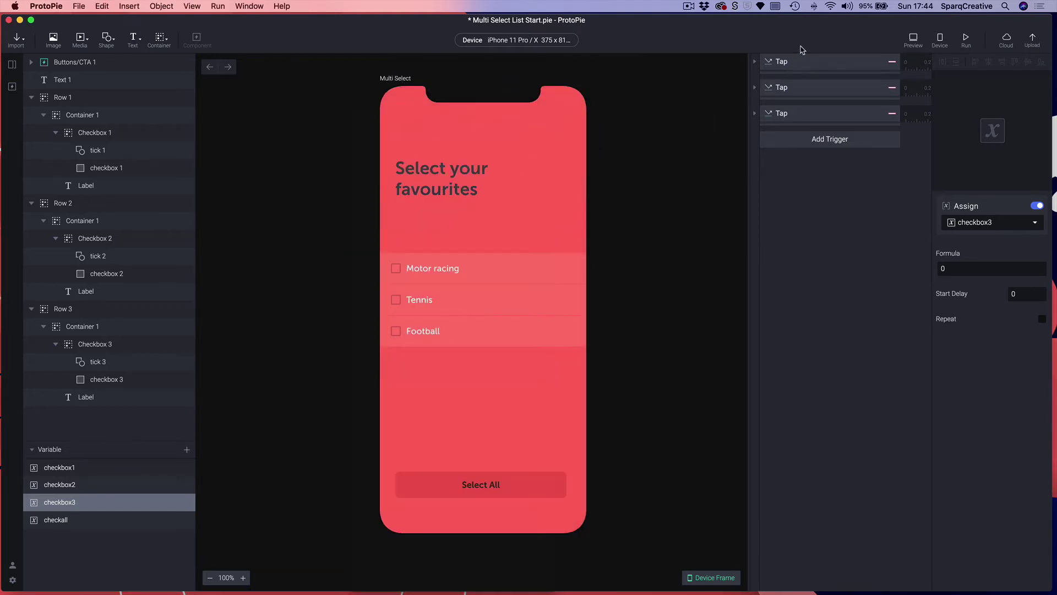
- Rename the three Tap triggers as Tap checkbox 1, Tap checkbox 2 and Tap checkbox 3 in row order
double_click(789, 63)
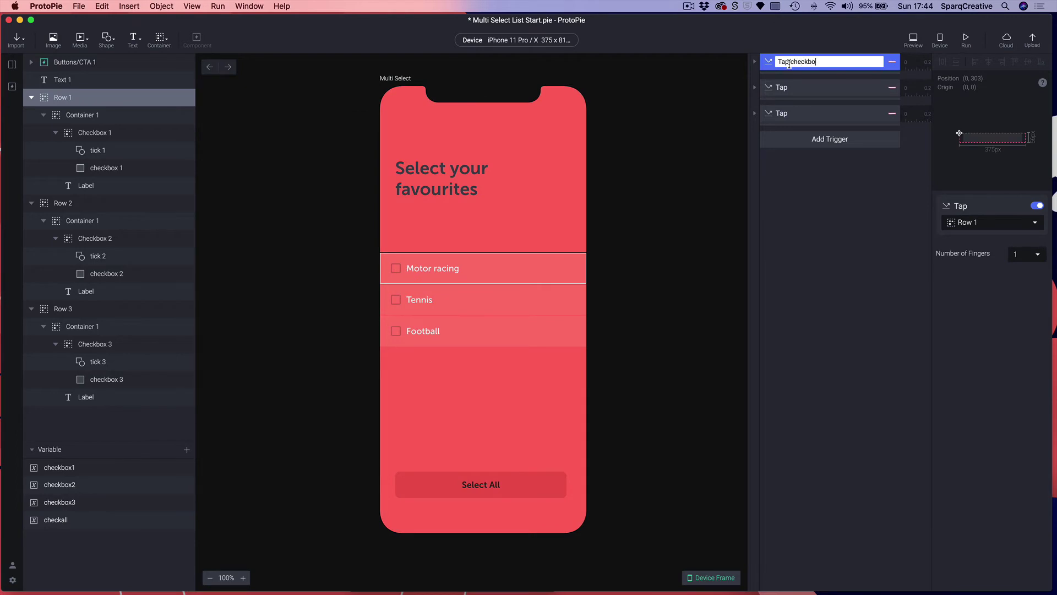
text(checkbox 1)
key(Return)
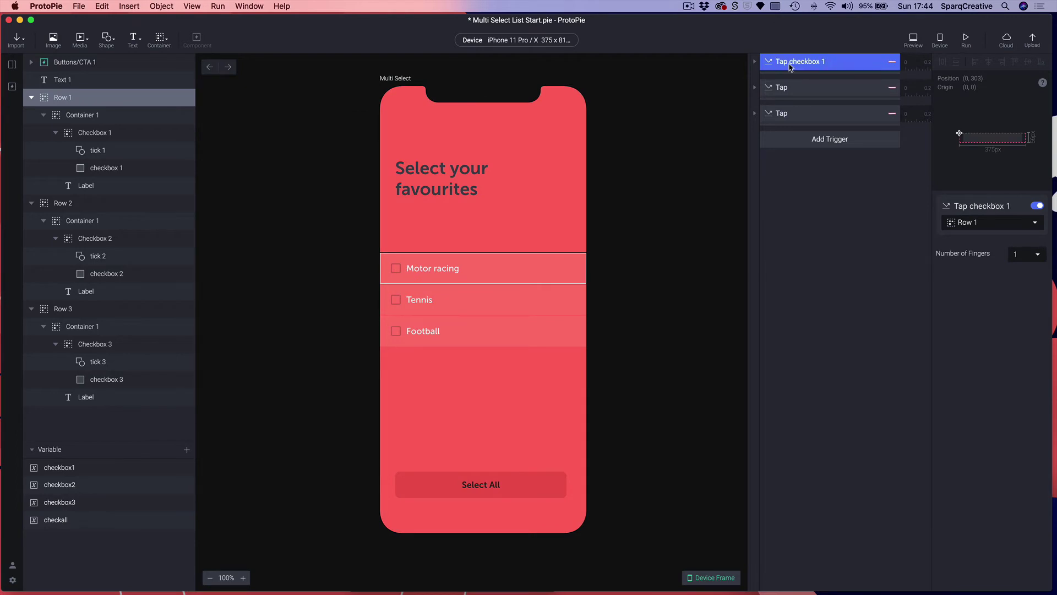
double_click(790, 88)
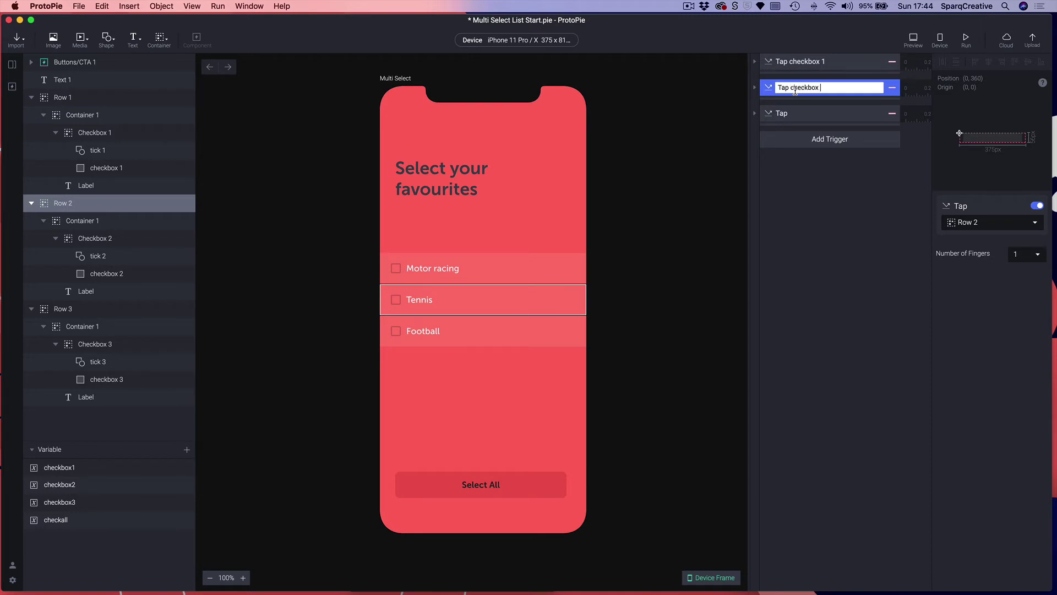
text(checkbox 2)
key(Return)
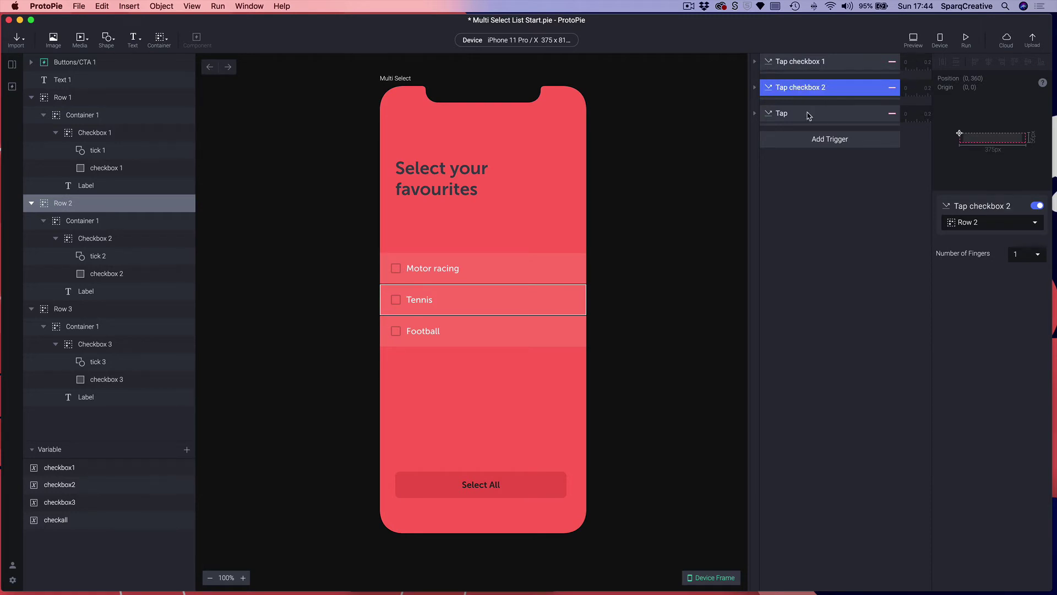
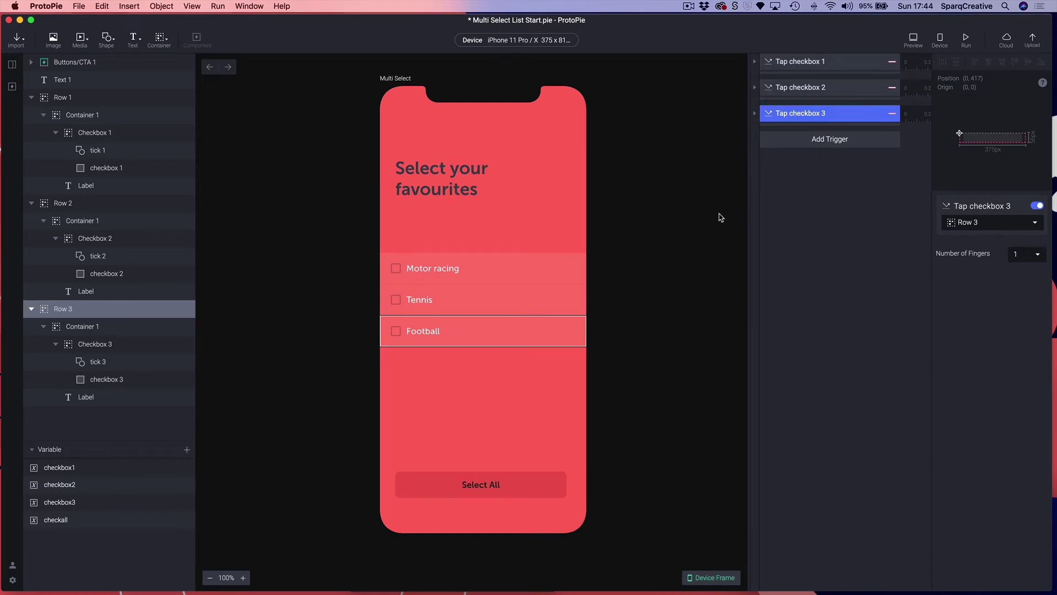
- Collapse the three row layers and rename the Buttons/CTA 1 layer as SelectAll
click(31, 99)
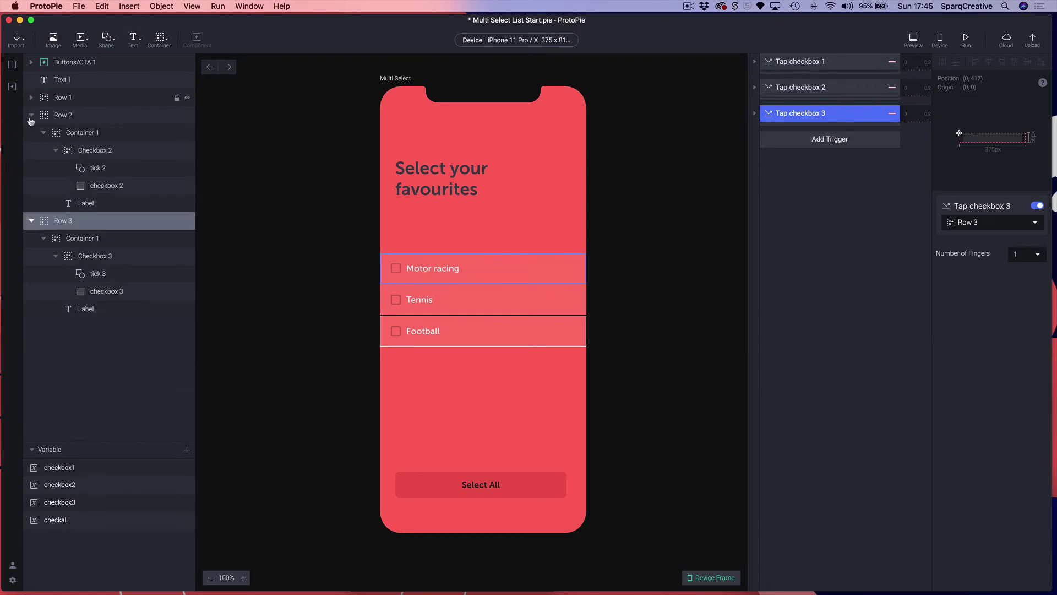
click(32, 114)
click(32, 132)
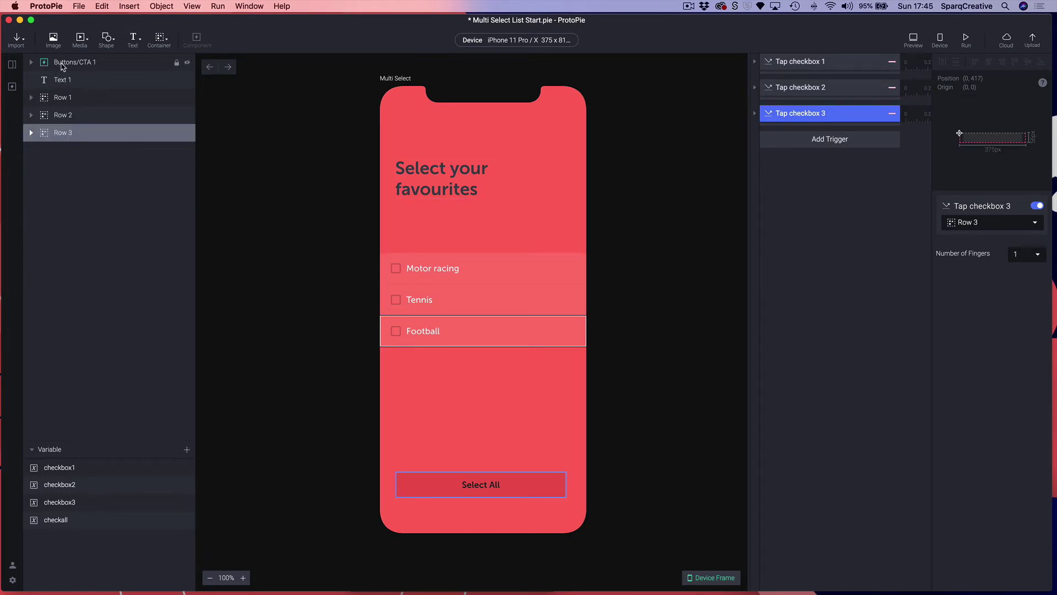
double_click(62, 63)
text(SelectAll)
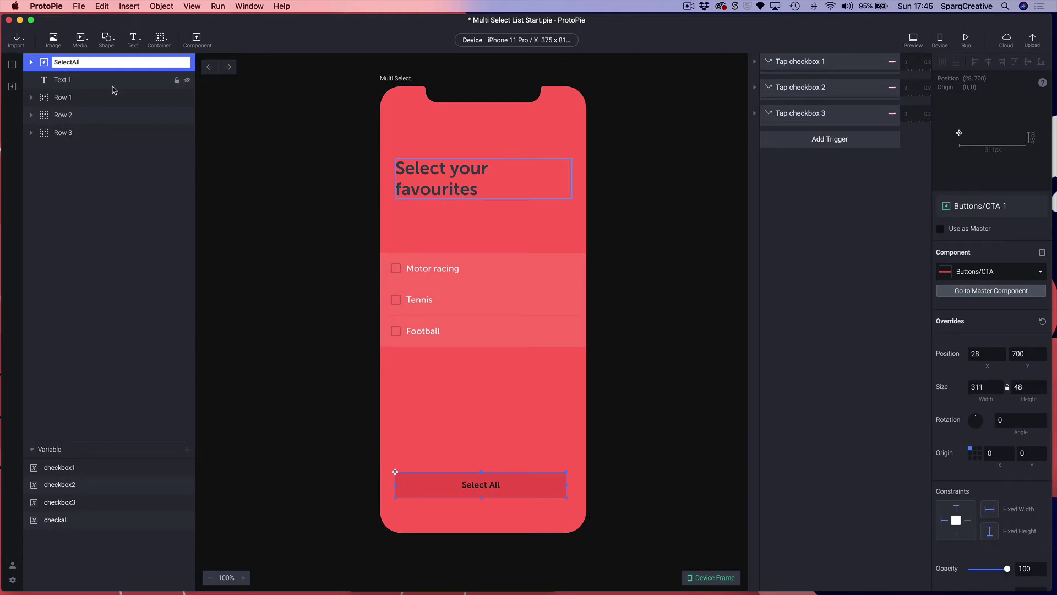
key(Return)
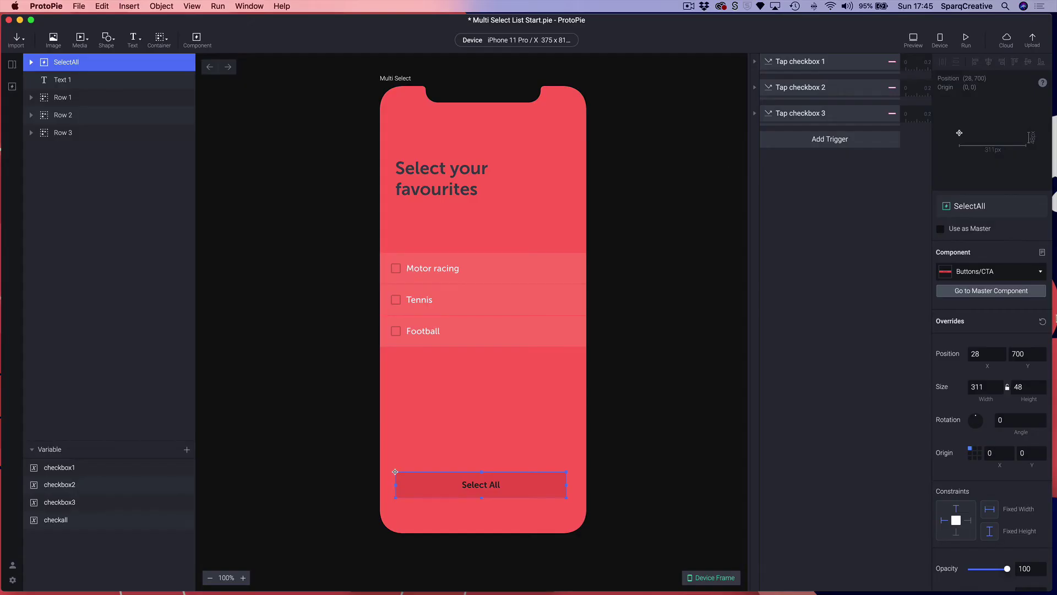
- Add a Tap trigger to the SelectAll layer with an Assign response that sets the checkall variable to 1
click(795, 144)
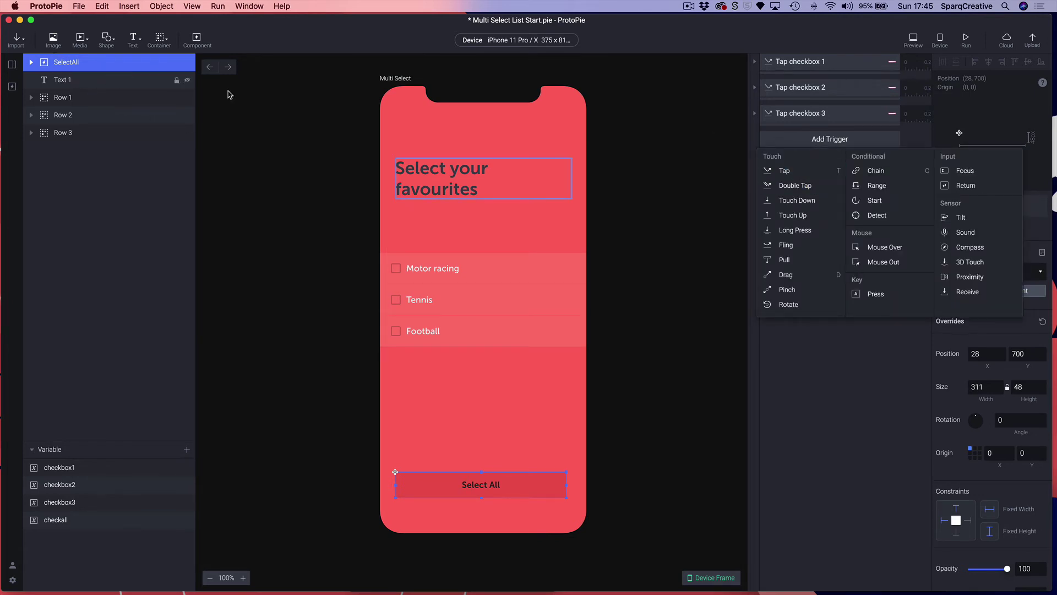
click(791, 174)
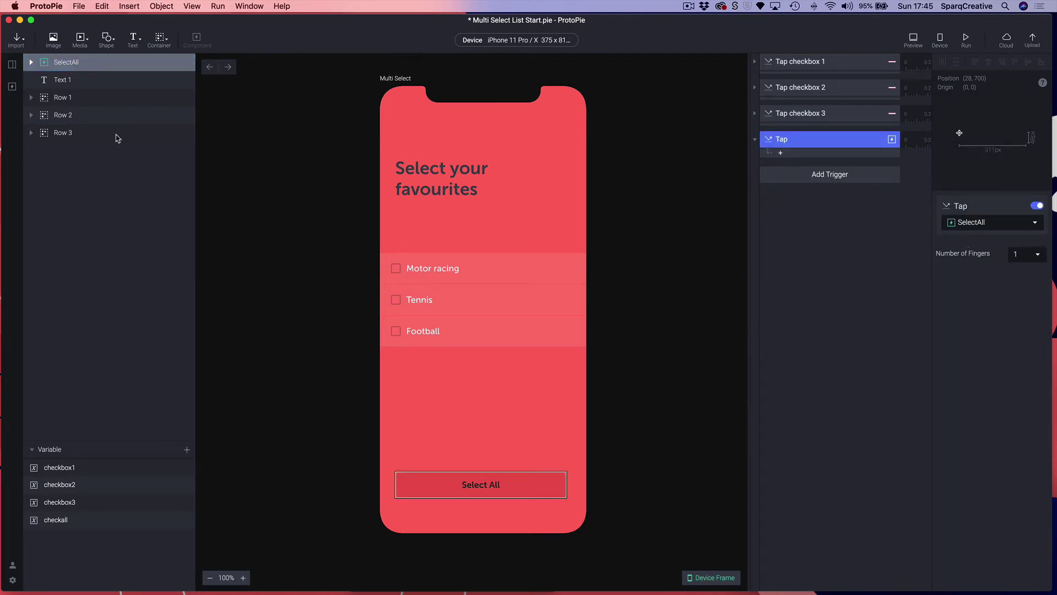
click(809, 155)
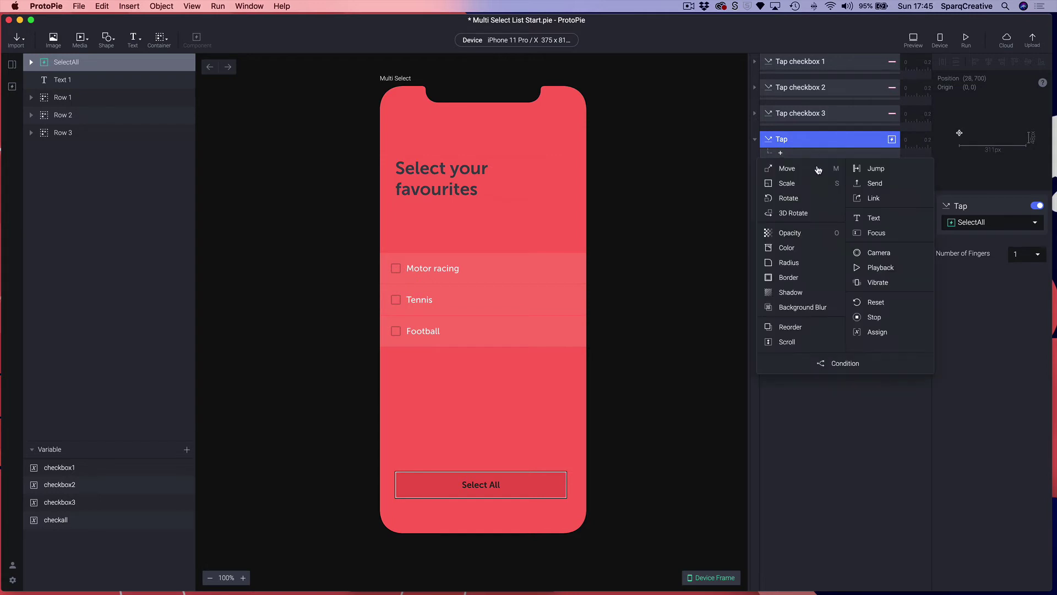
click(900, 336)
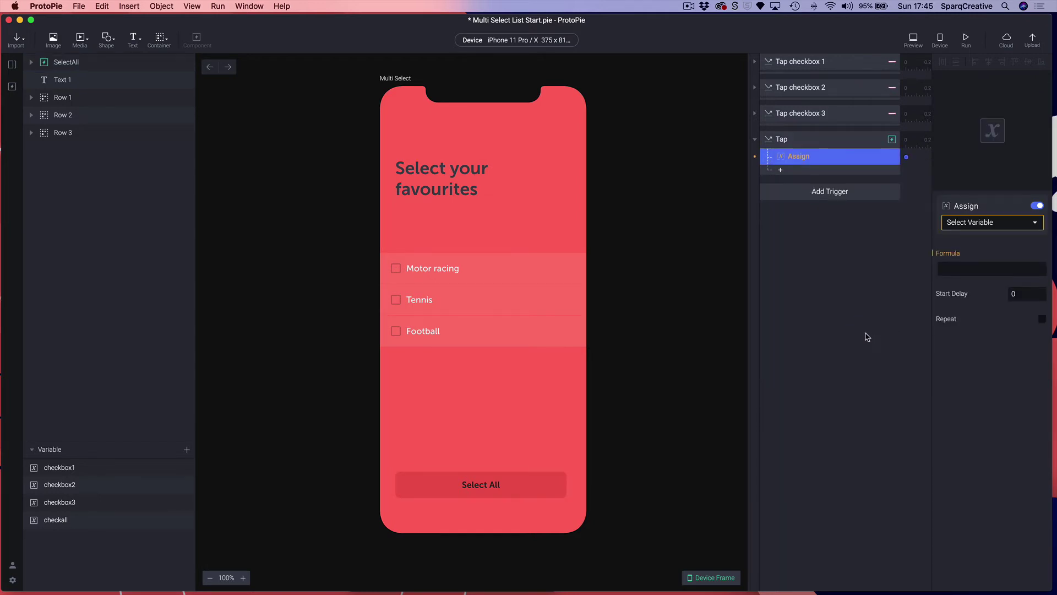
click(970, 222)
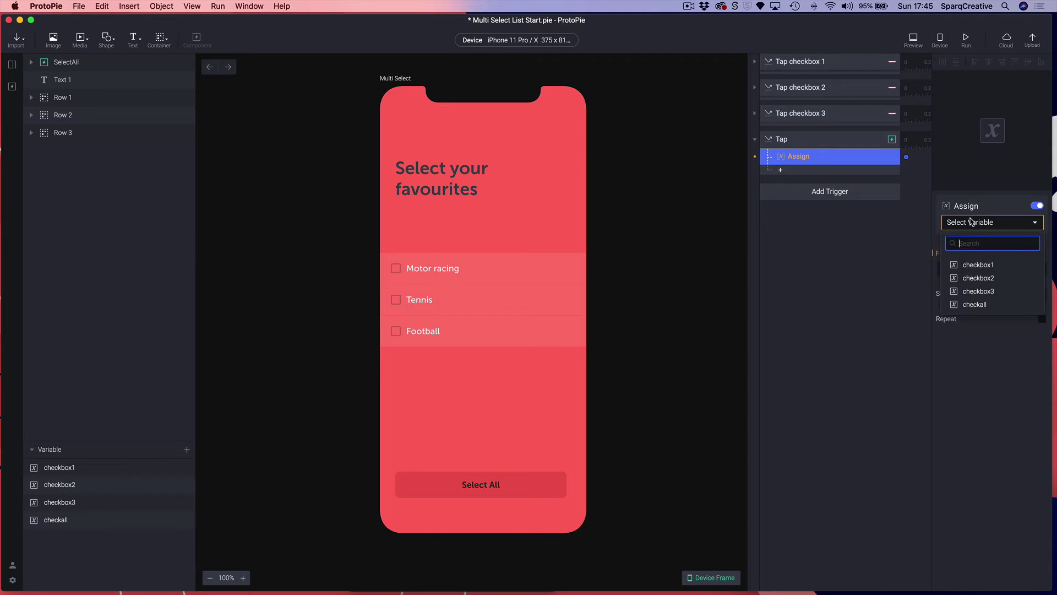
click(970, 304)
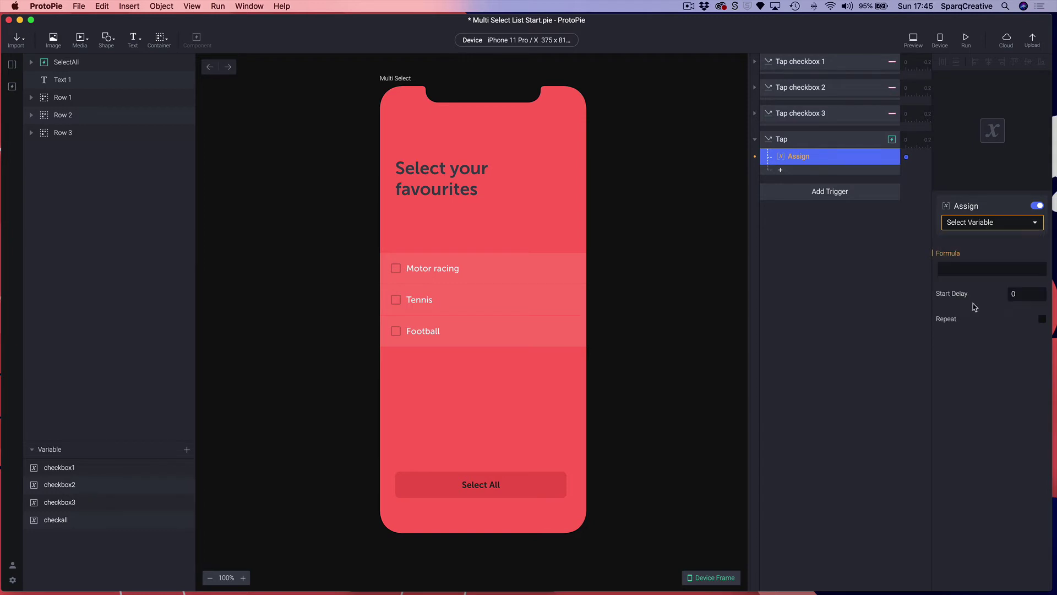
click(946, 269)
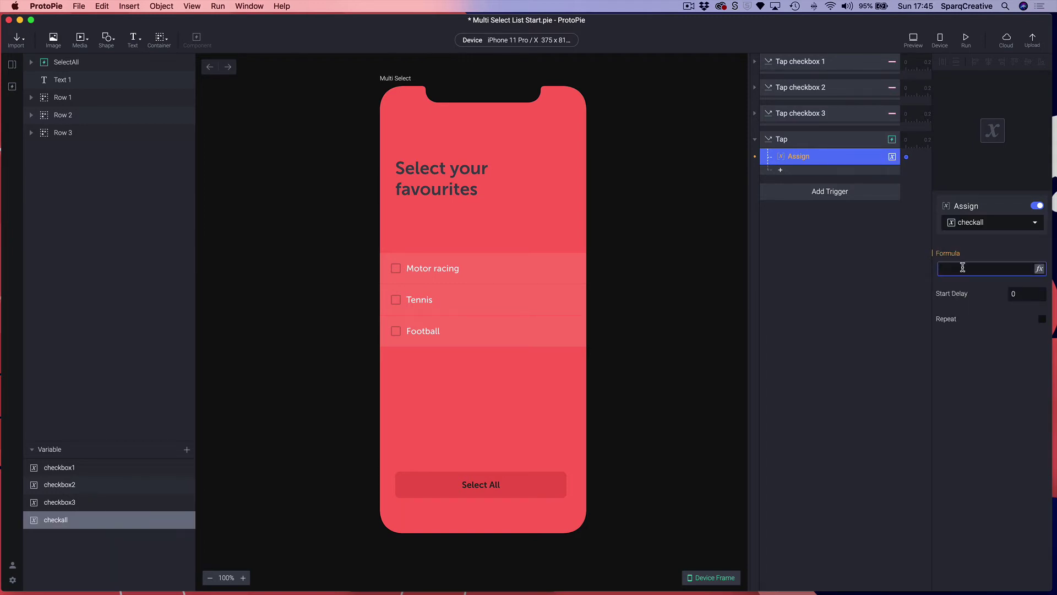
key(Return)
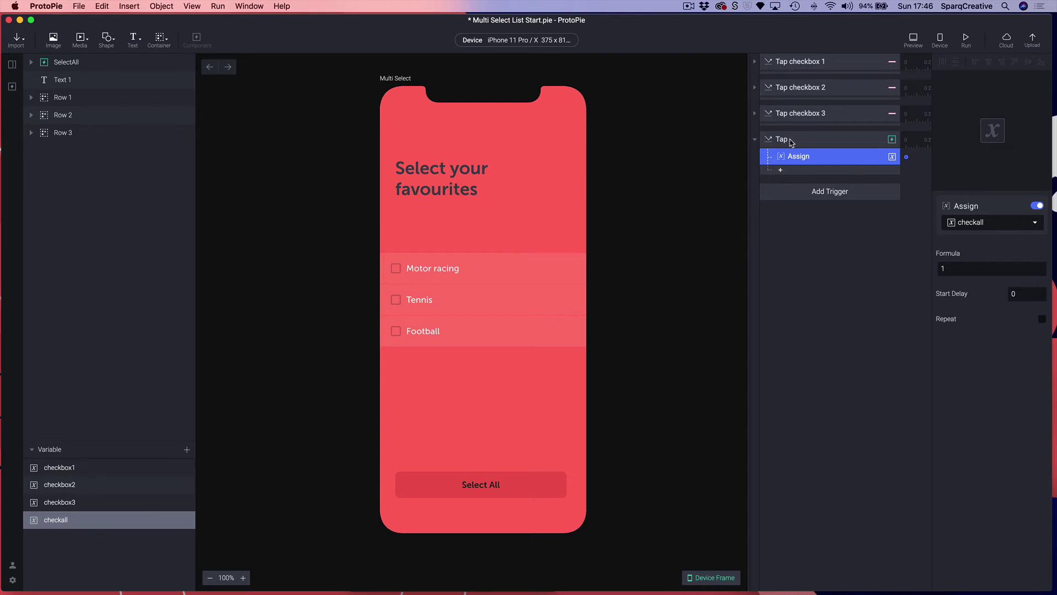
click(782, 141)
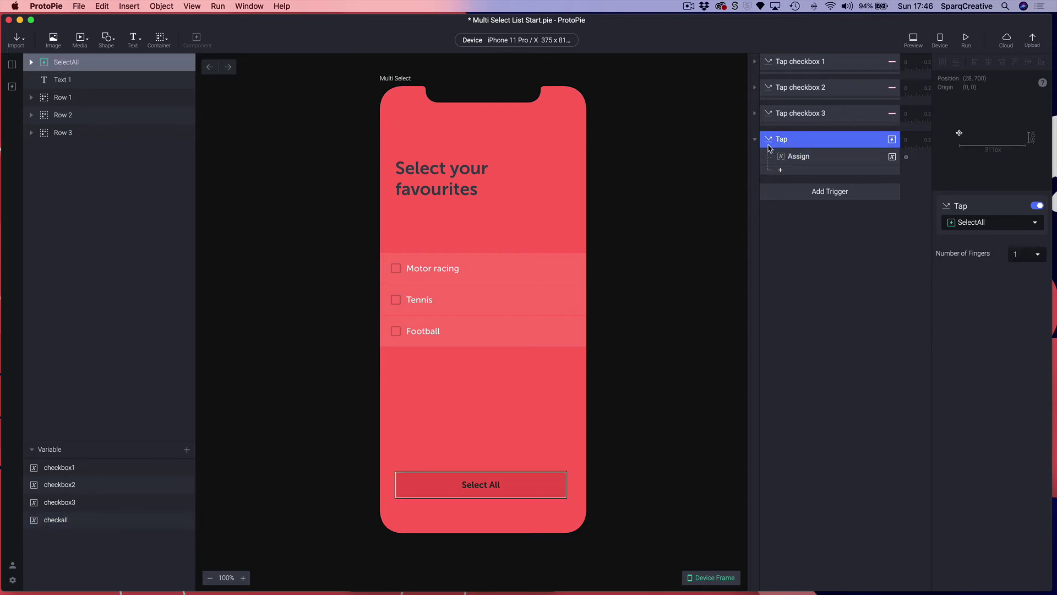
click(798, 156)
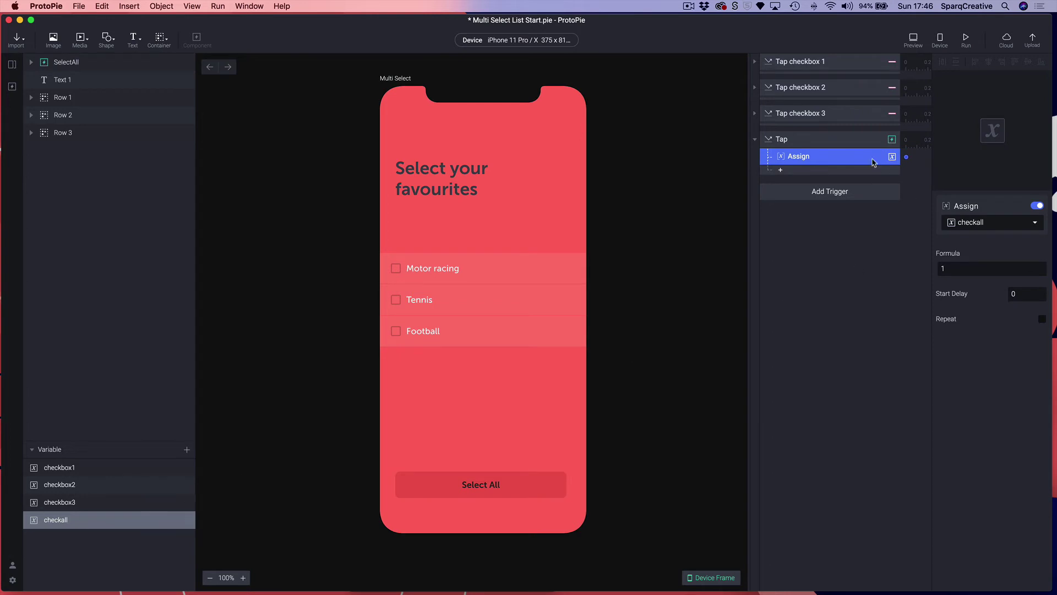
- Add a Detect trigger that monitors the checkall variable
click(808, 196)
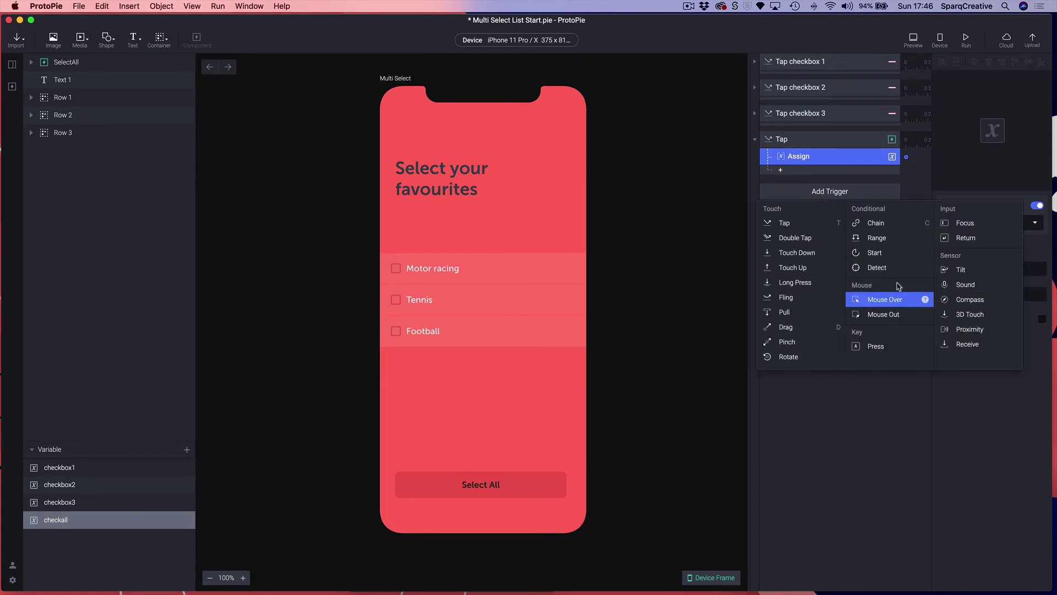
key(Escape)
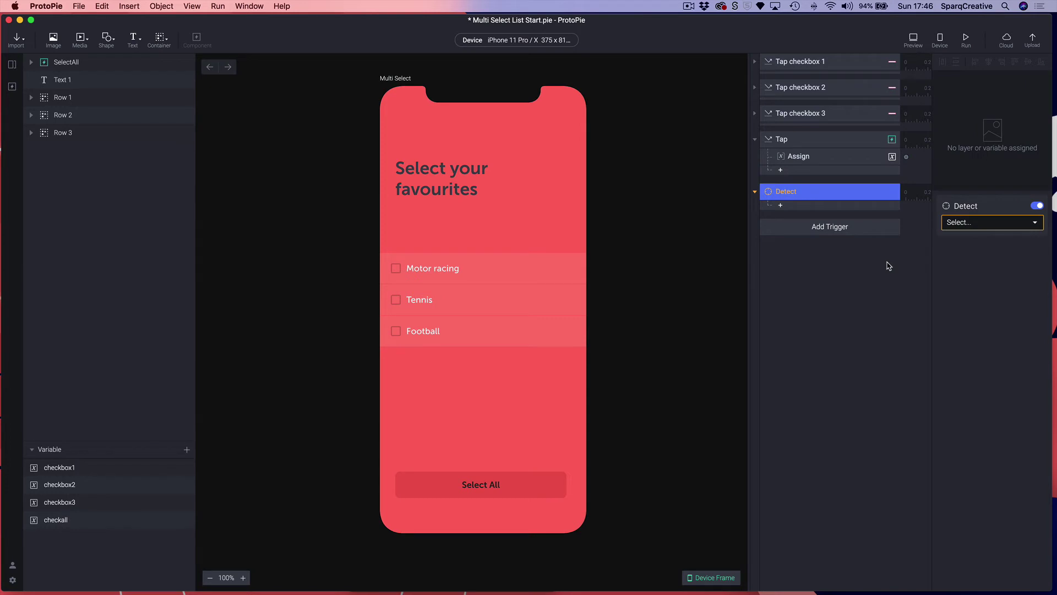
click(984, 223)
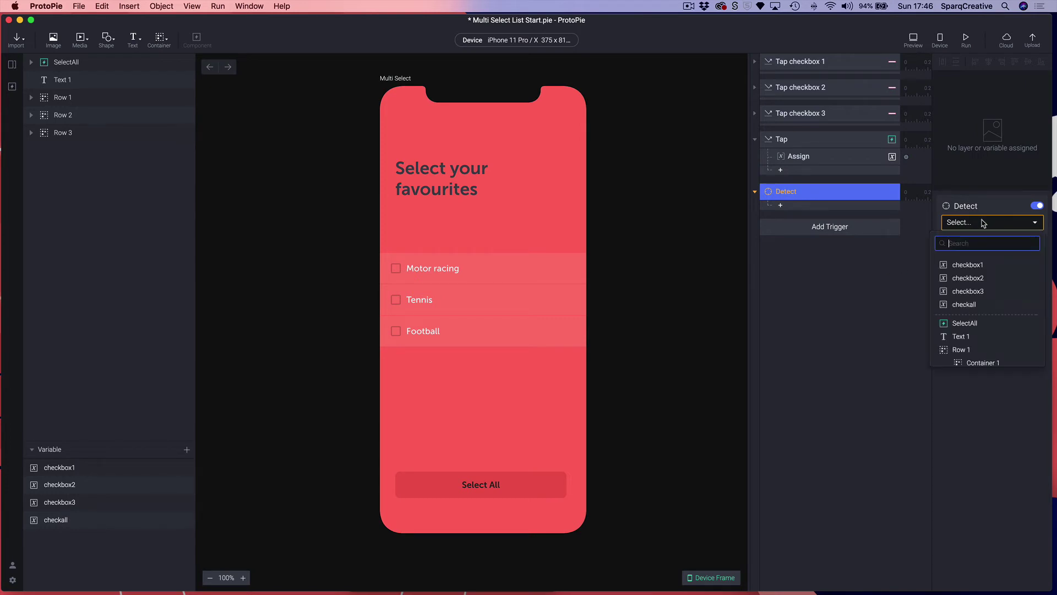
click(983, 306)
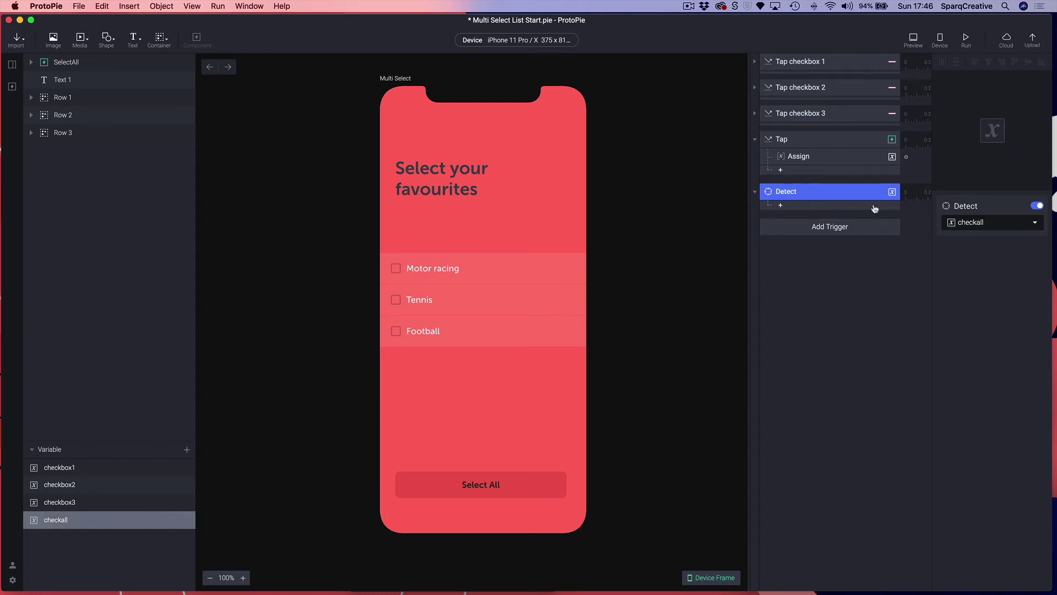
- Add a condition to the Detect trigger requiring checkall to equal the value 1
click(790, 207)
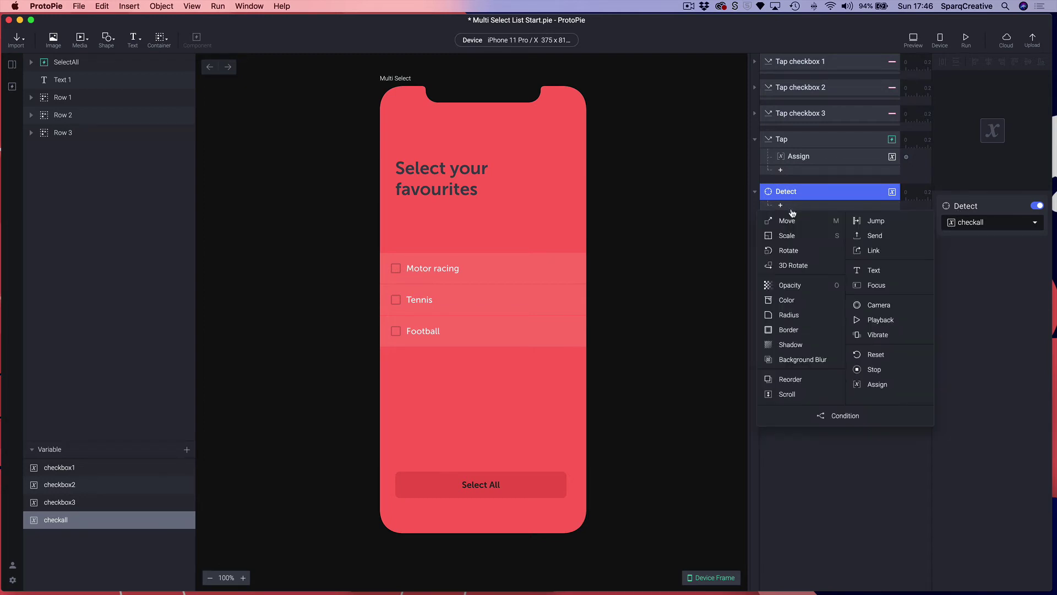
click(887, 421)
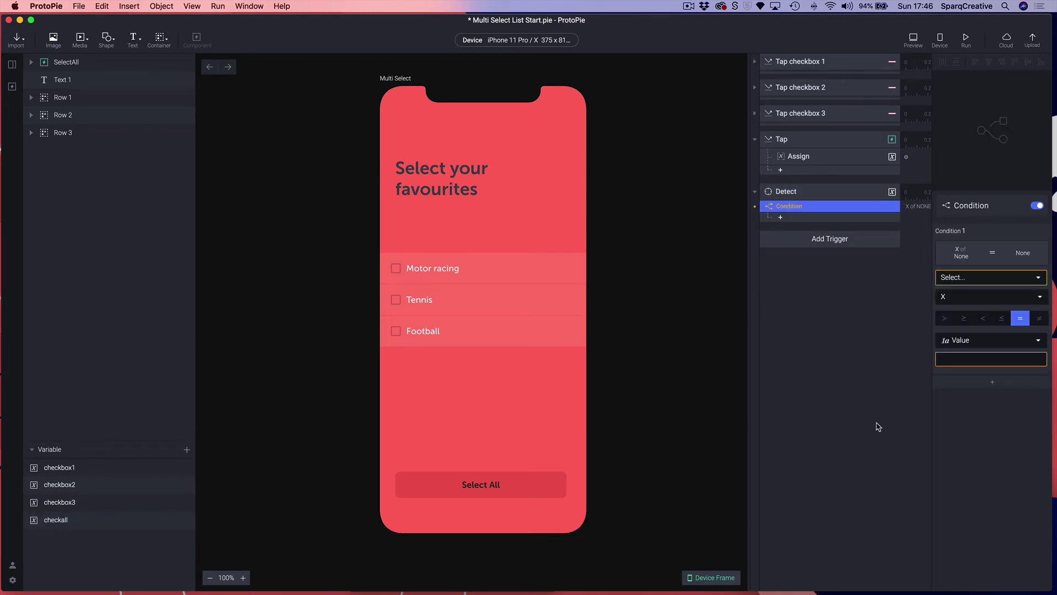
click(951, 284)
click(979, 378)
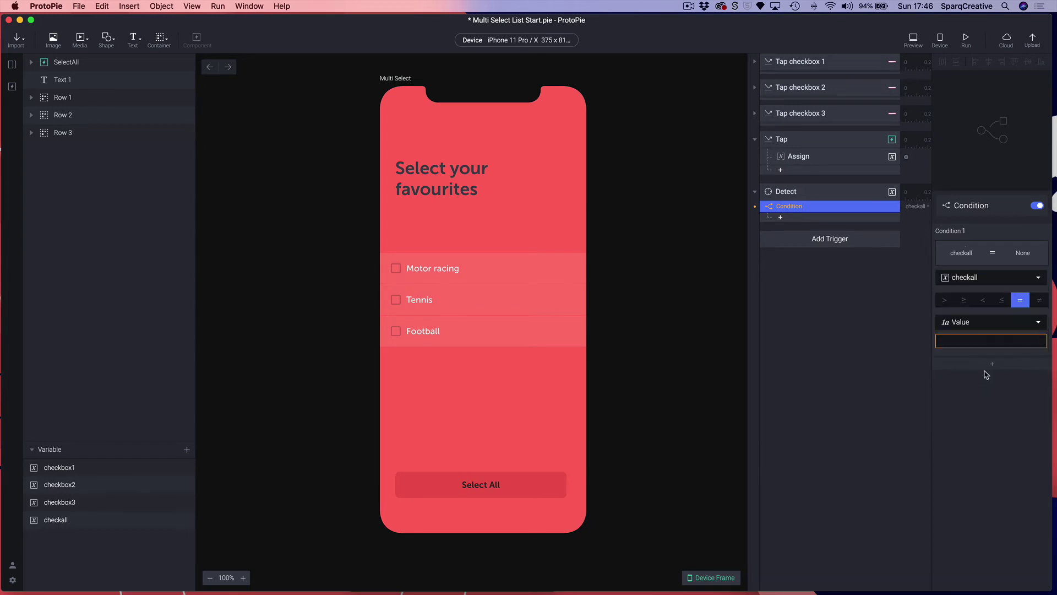
click(946, 342)
key(Return)
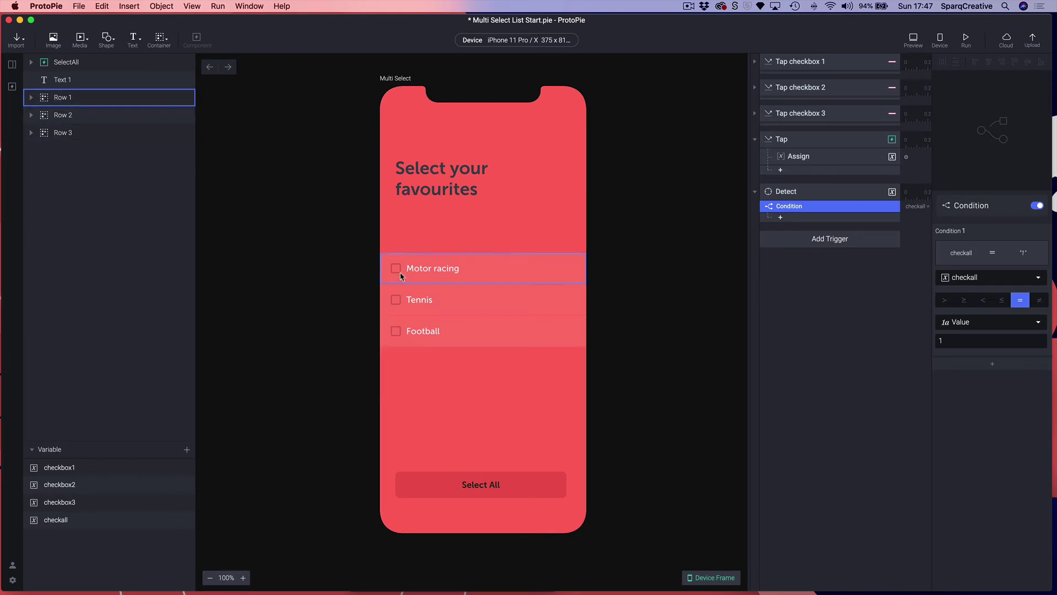
- Add an Assign response under the Detect condition that sets the checkbox1 variable to 1
click(781, 218)
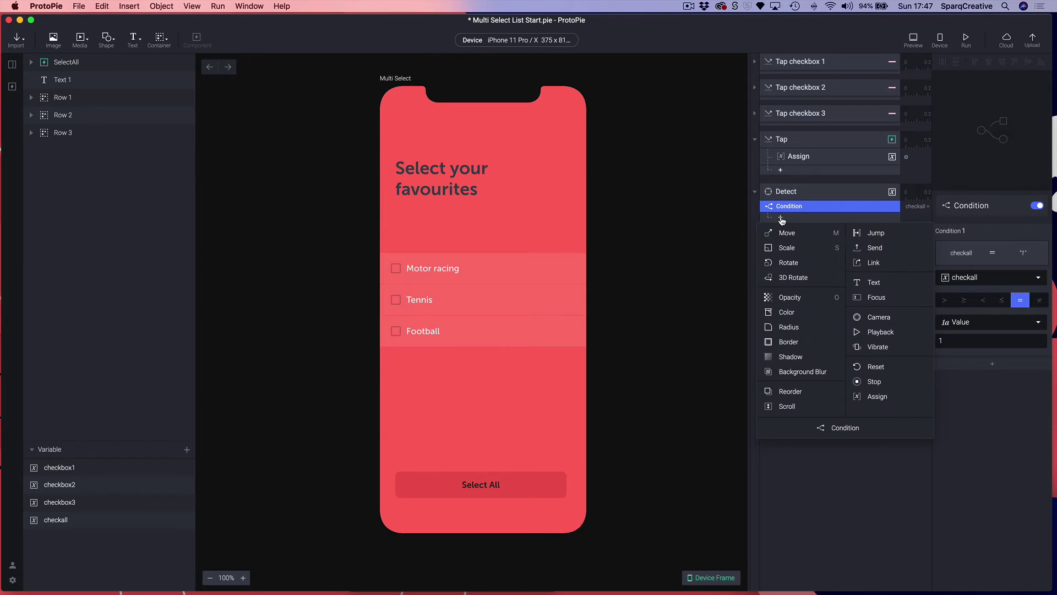
click(888, 397)
click(956, 222)
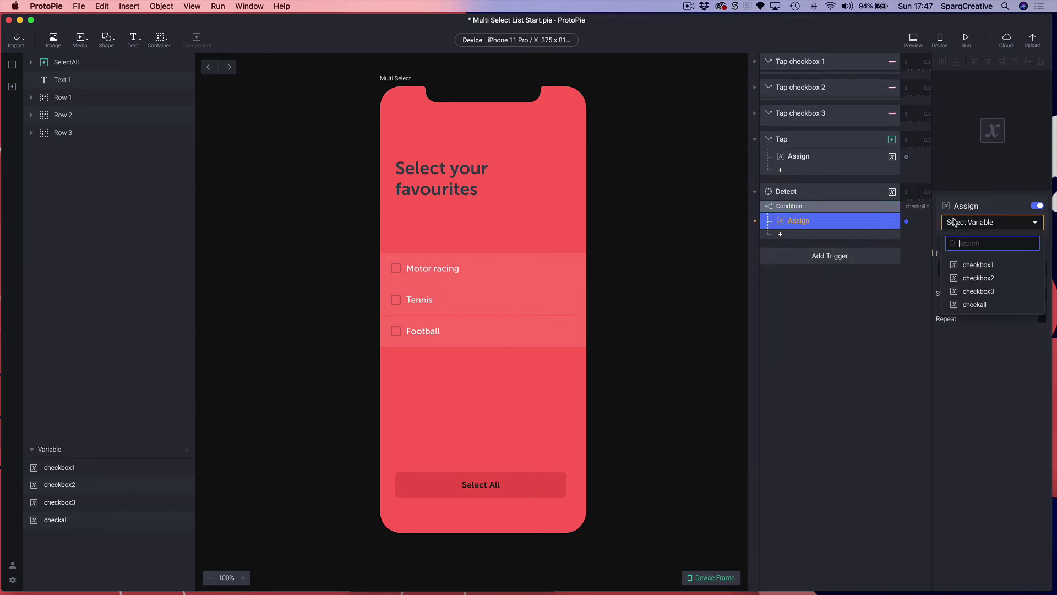
click(964, 266)
click(961, 268)
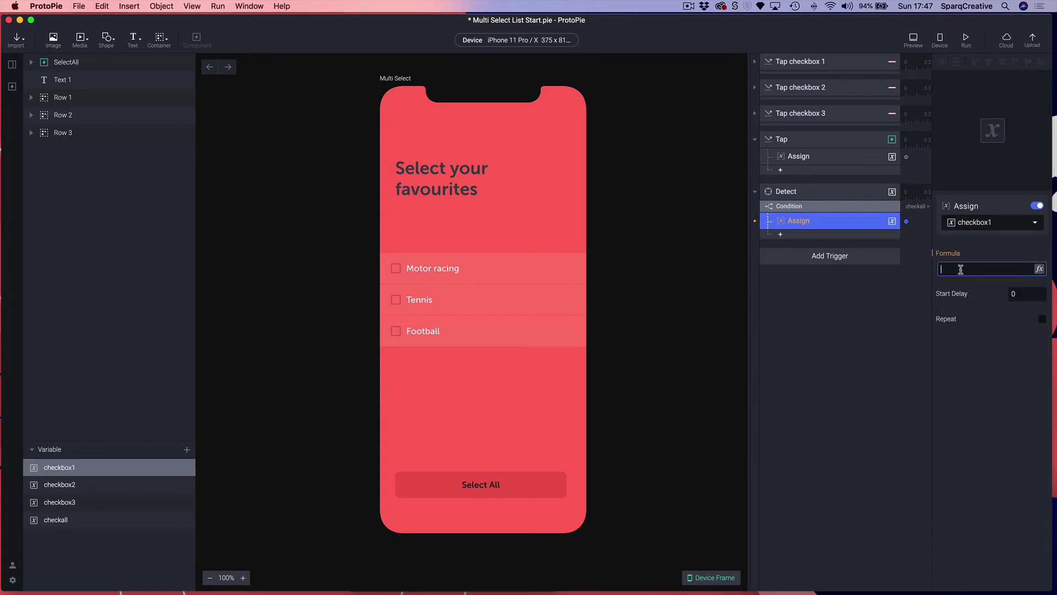
text(1)
key(Return)
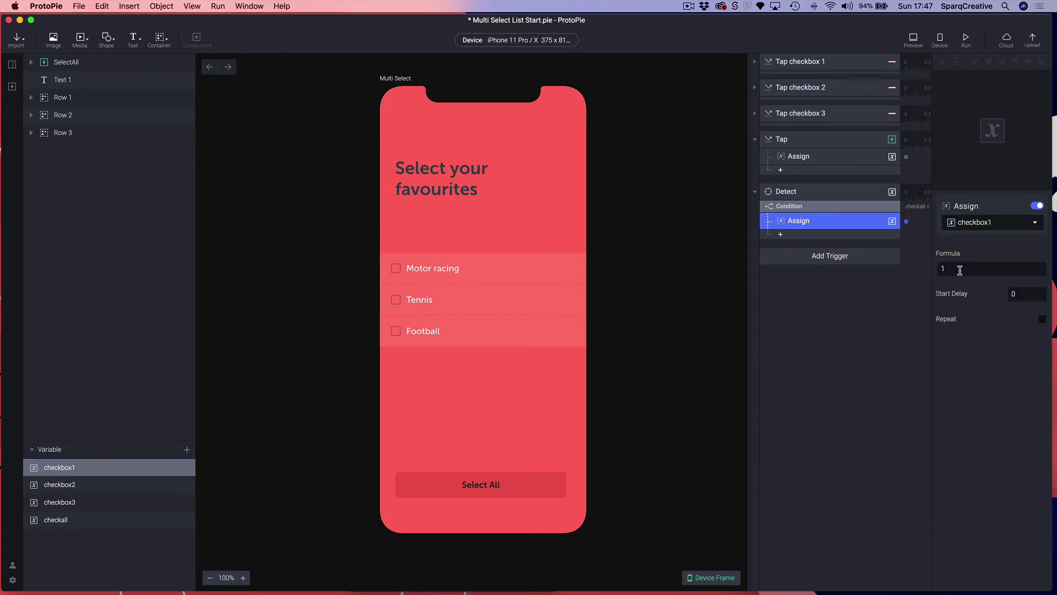
- Duplicate the checkbox1 Assign response twice and retarget the copies to the checkbox2 and checkbox3 variables
key(super+d)
key(super+d)
click(806, 243)
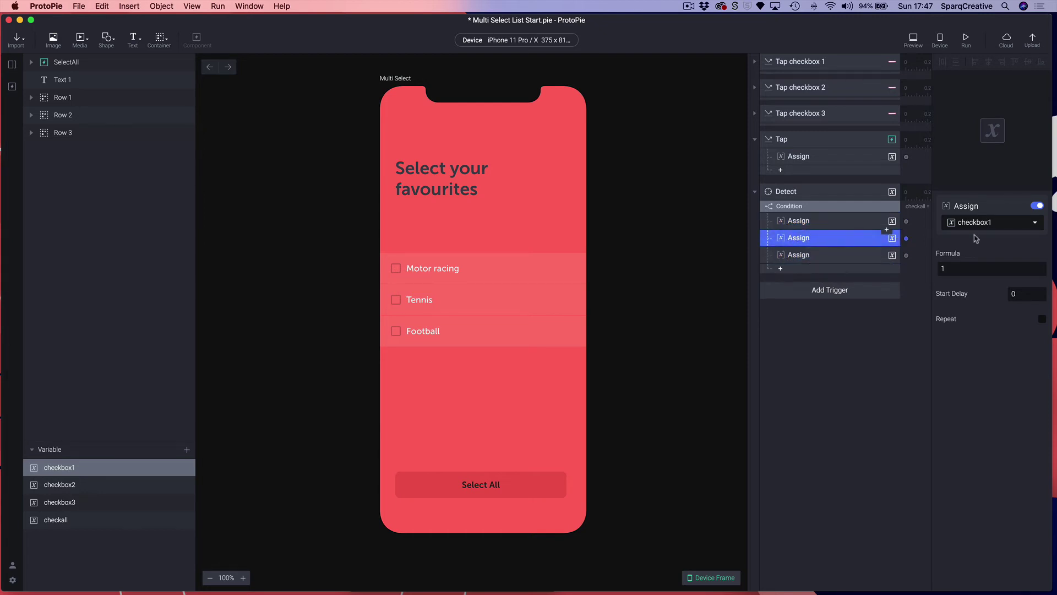
click(979, 223)
click(986, 278)
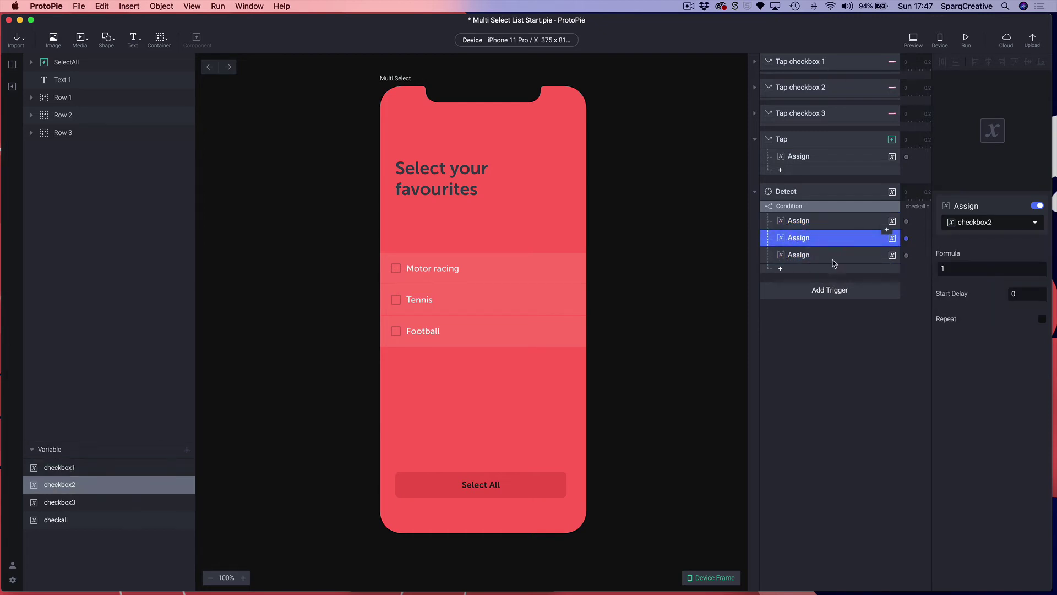
click(807, 256)
click(965, 226)
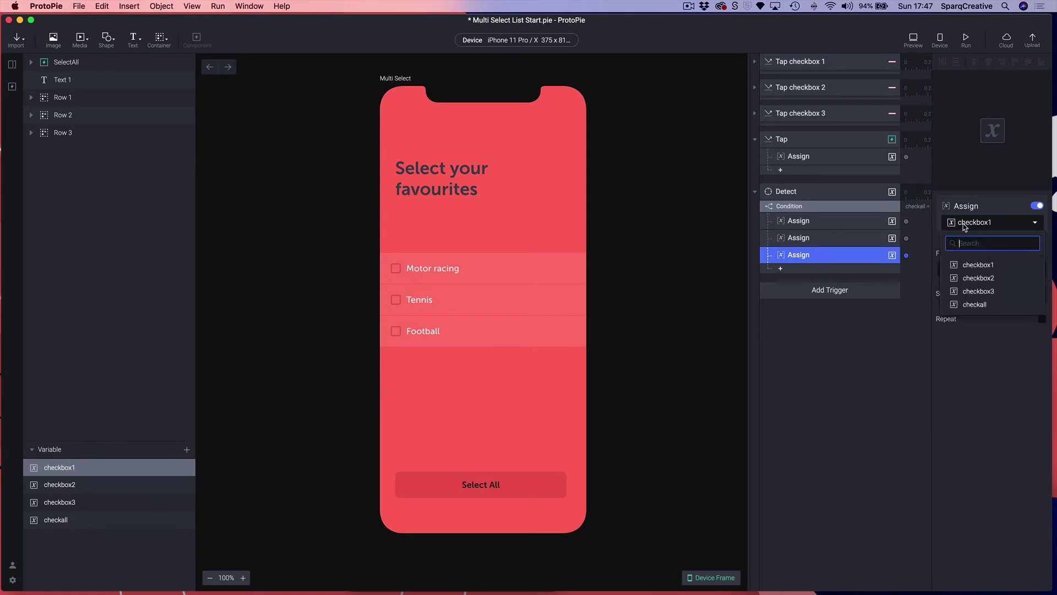
click(973, 292)
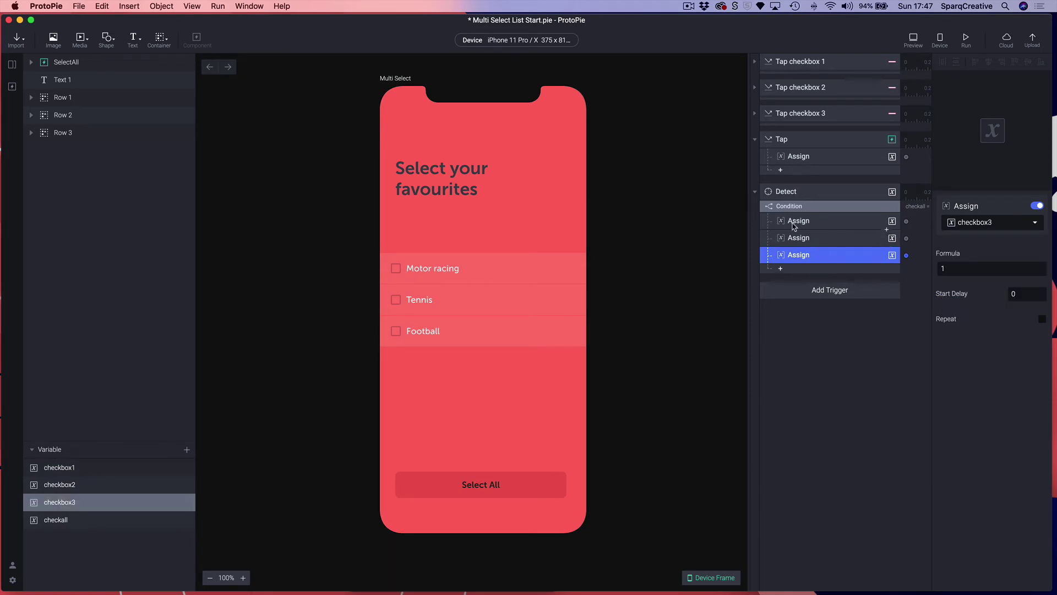
- Duplicate the Detect trigger's checkall condition with its three Assign responses and try to edit the copy's comparison value
click(779, 207)
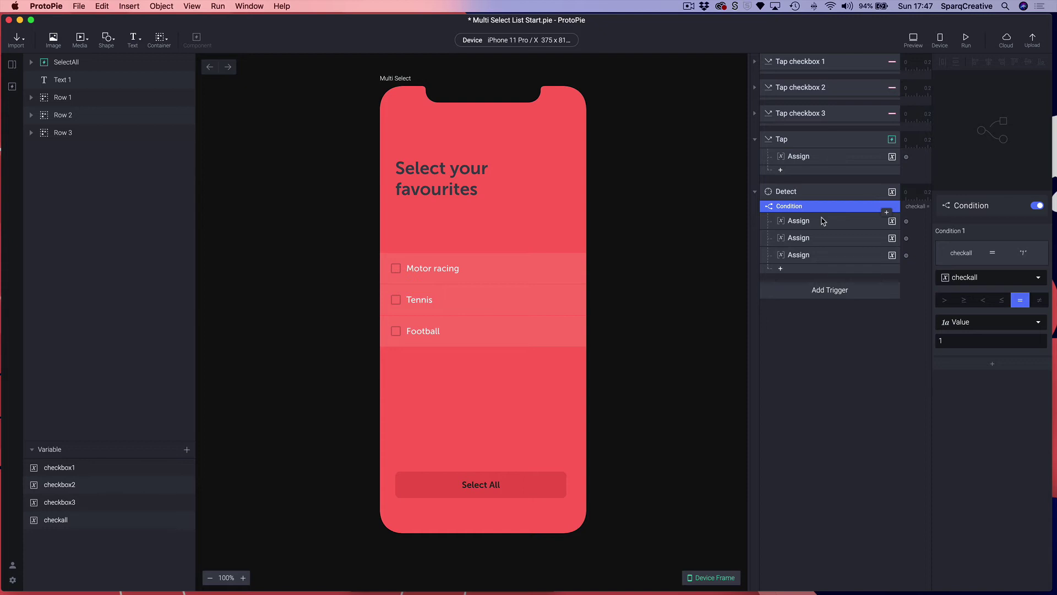
key(super+d)
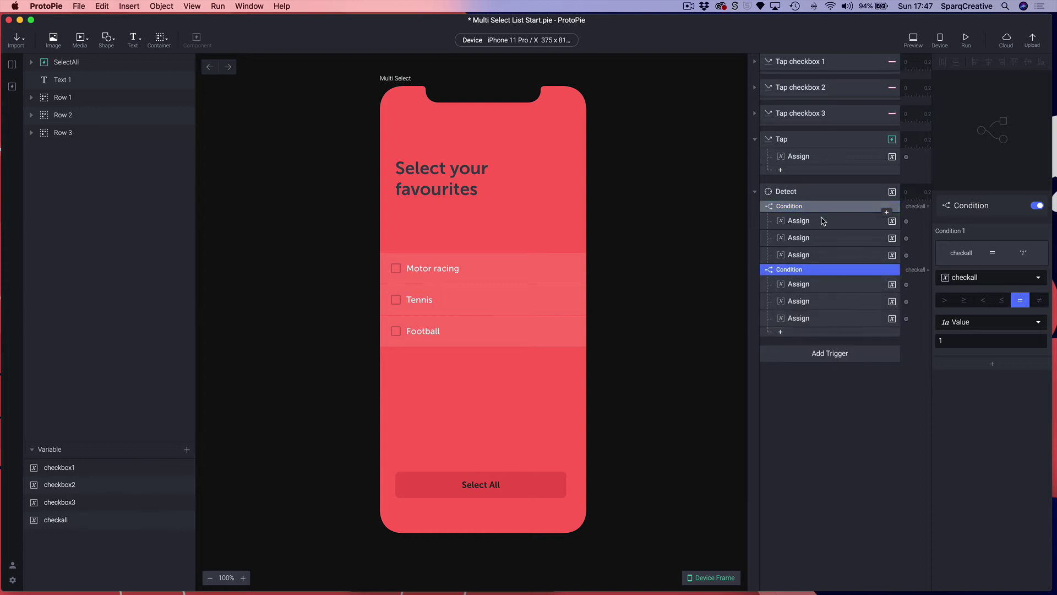
click(942, 340)
key(BackSpace)
key(super+z)
- Set the formulas of the second condition's checkbox1, checkbox2 and checkbox3 Assign responses to 0
click(805, 286)
click(951, 269)
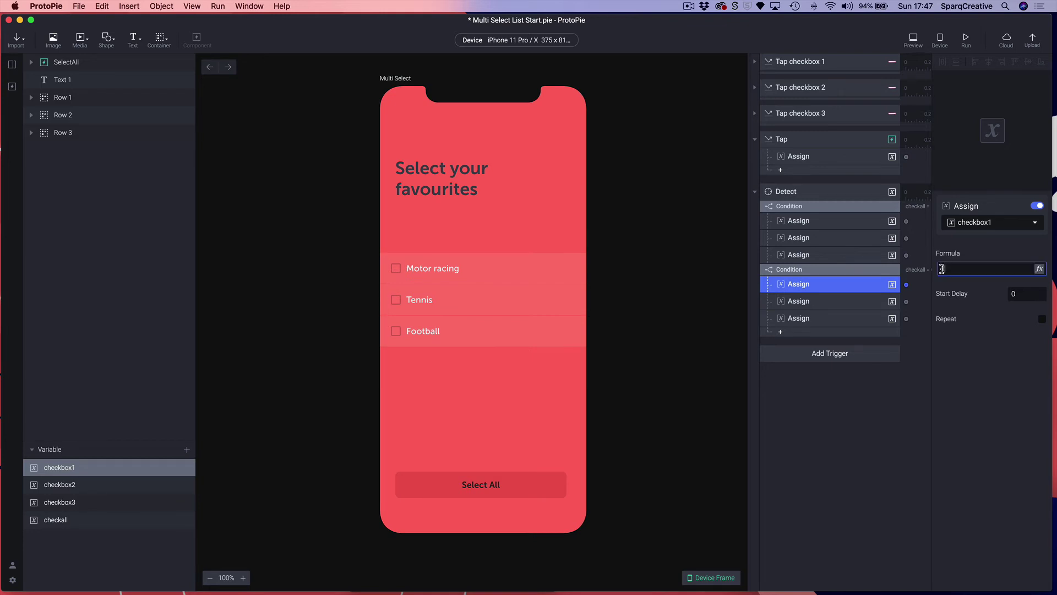
click(798, 301)
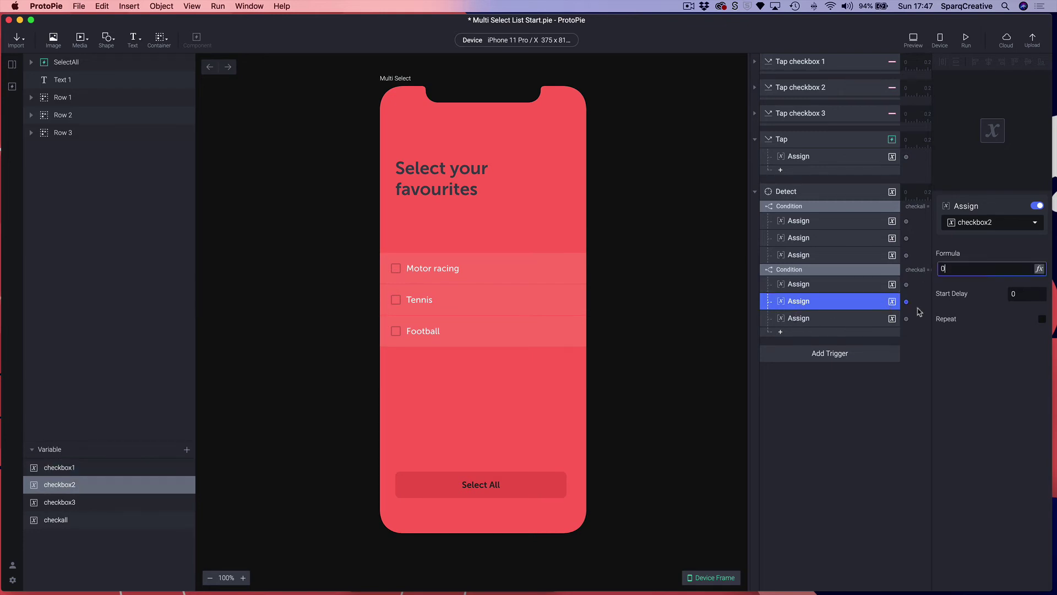
click(862, 323)
click(958, 268)
text(0)
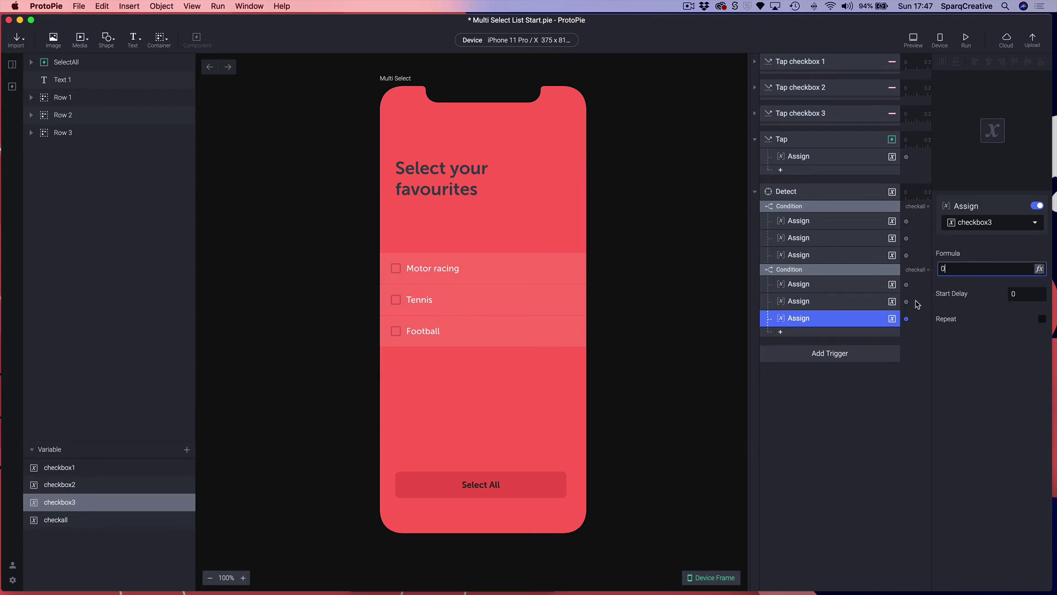
click(918, 305)
- Collapse the SelectAll Tap trigger and leave the Detect trigger expanded with no response selected
click(755, 192)
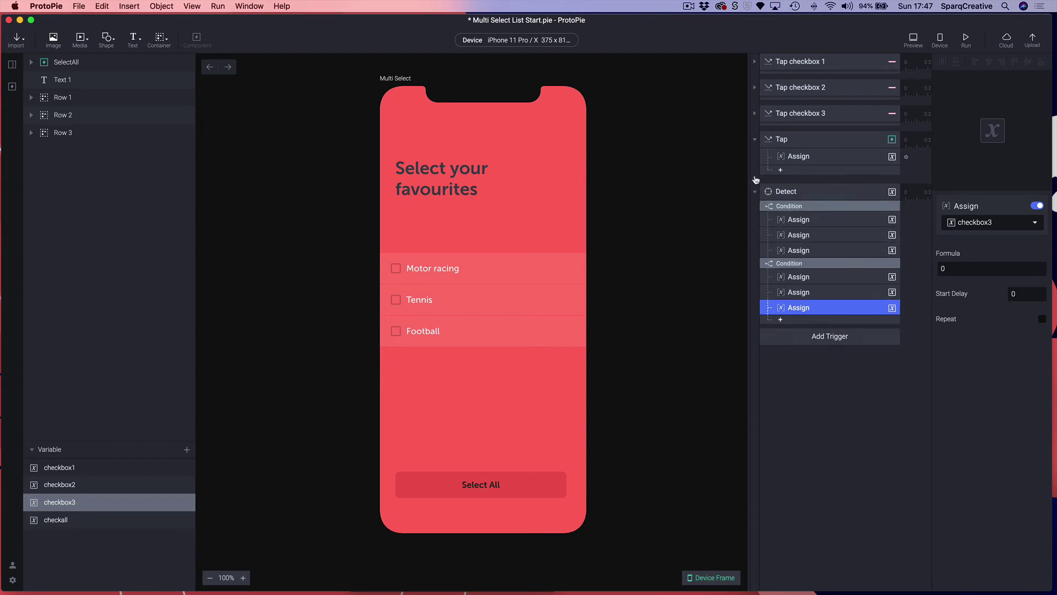
click(754, 139)
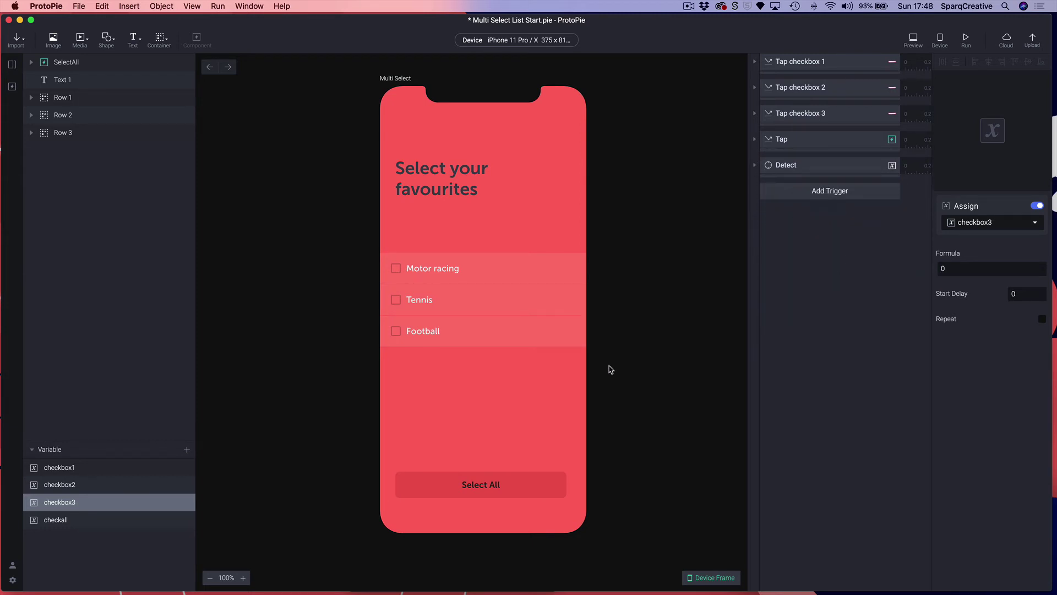
click(798, 298)
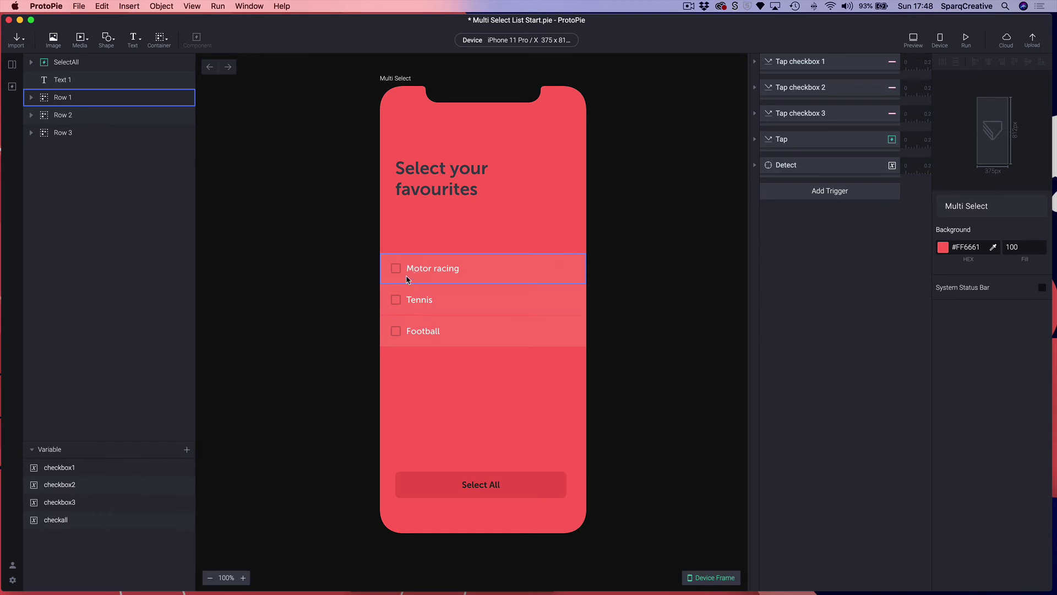
click(755, 165)
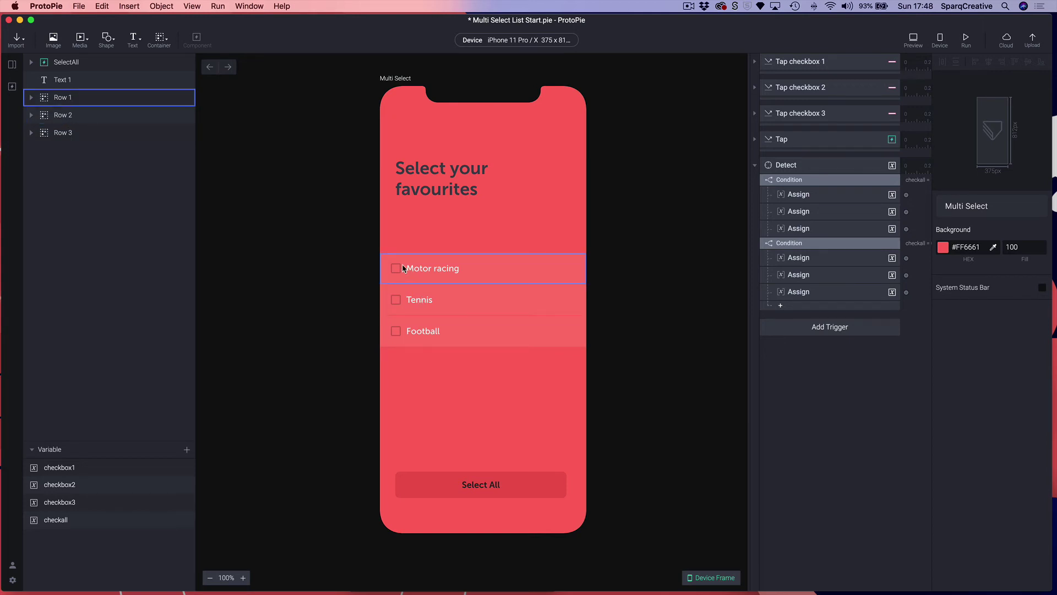
- Add a second Detect trigger that watches the checkbox1 variable
click(814, 330)
click(894, 404)
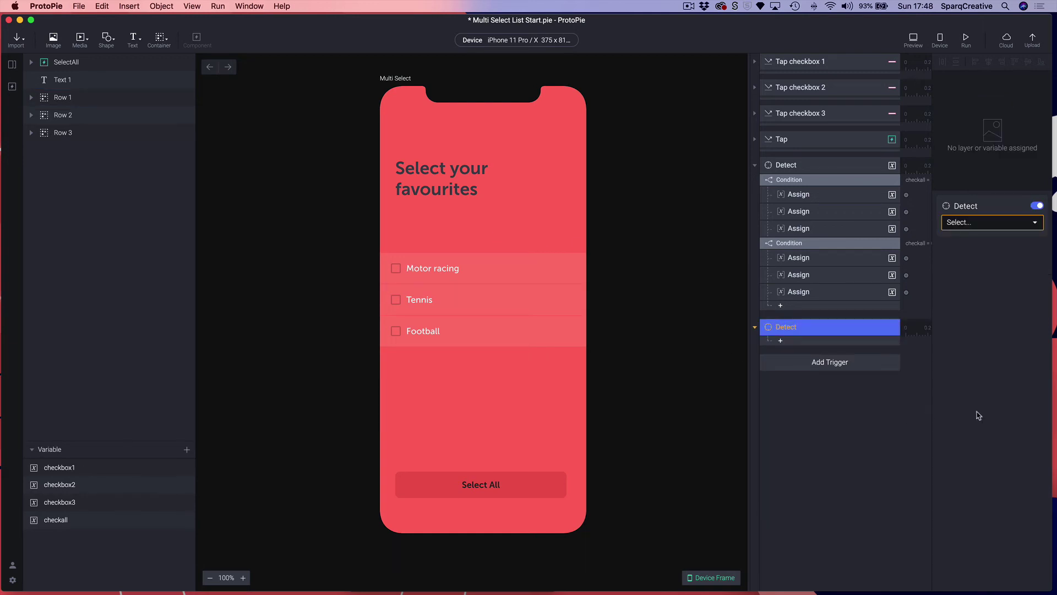
click(977, 226)
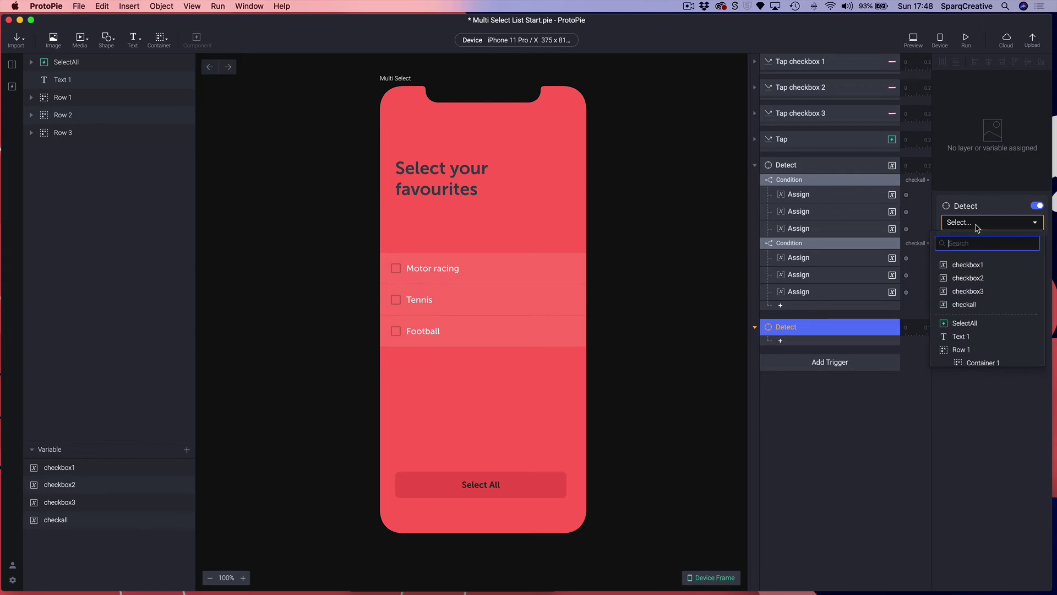
click(969, 264)
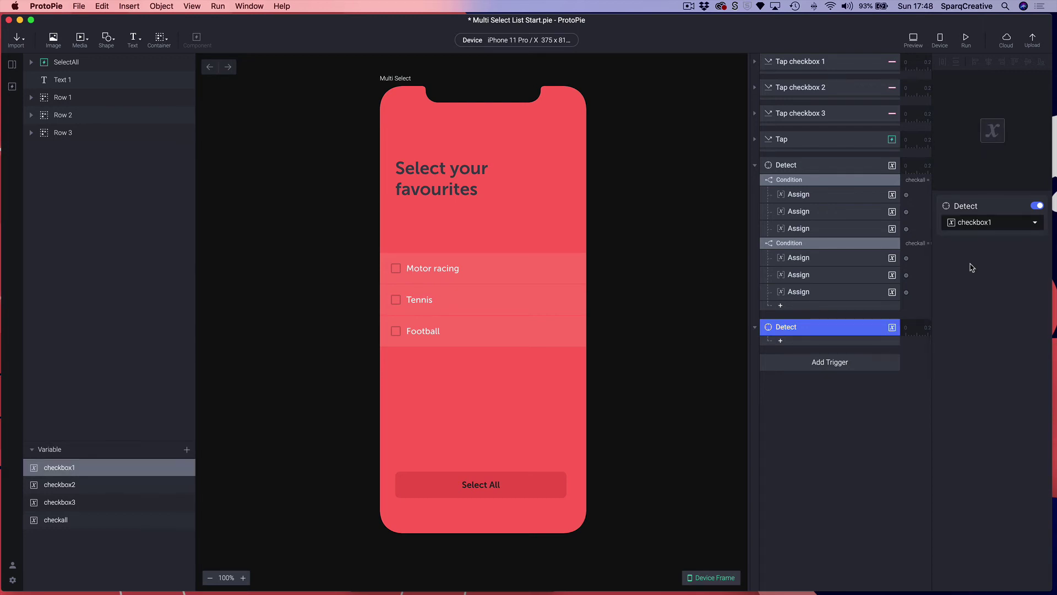
- Add a condition to the checkbox1 Detect trigger that requires checkbox1 to equal 1
click(781, 341)
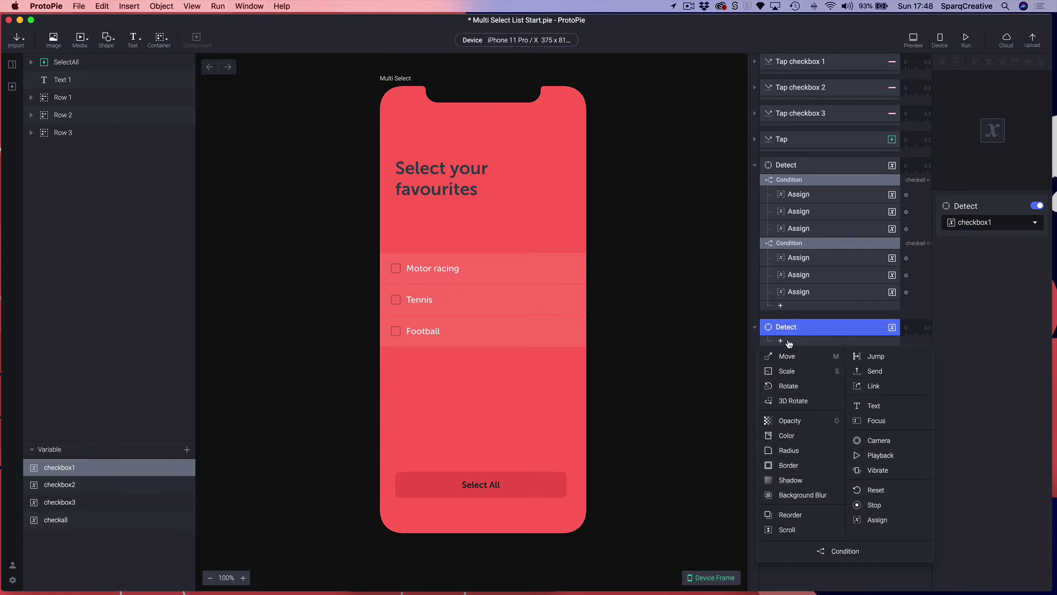
click(863, 552)
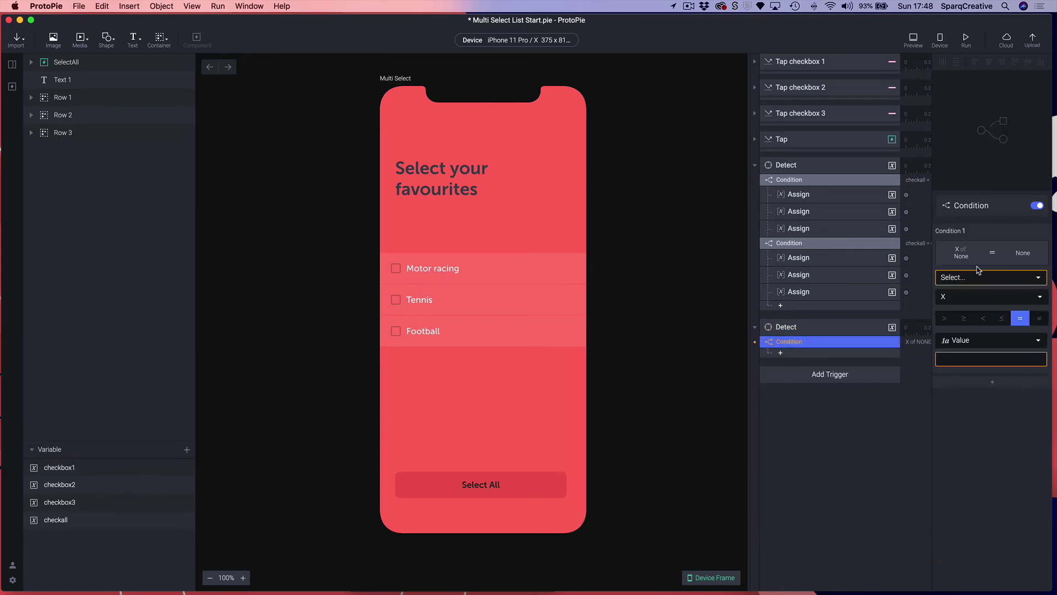
click(972, 277)
click(983, 338)
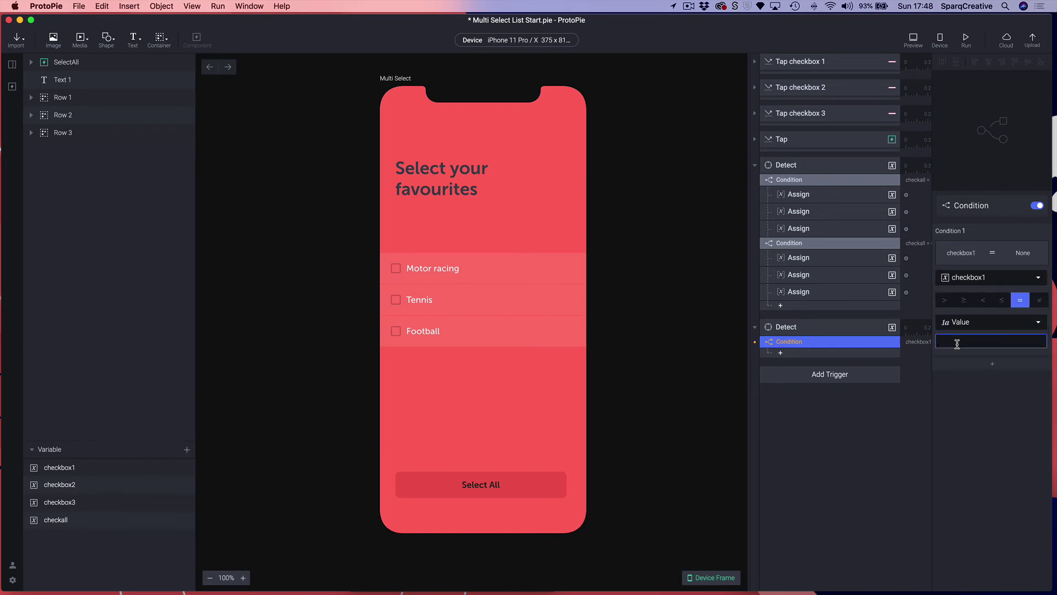
key(Return)
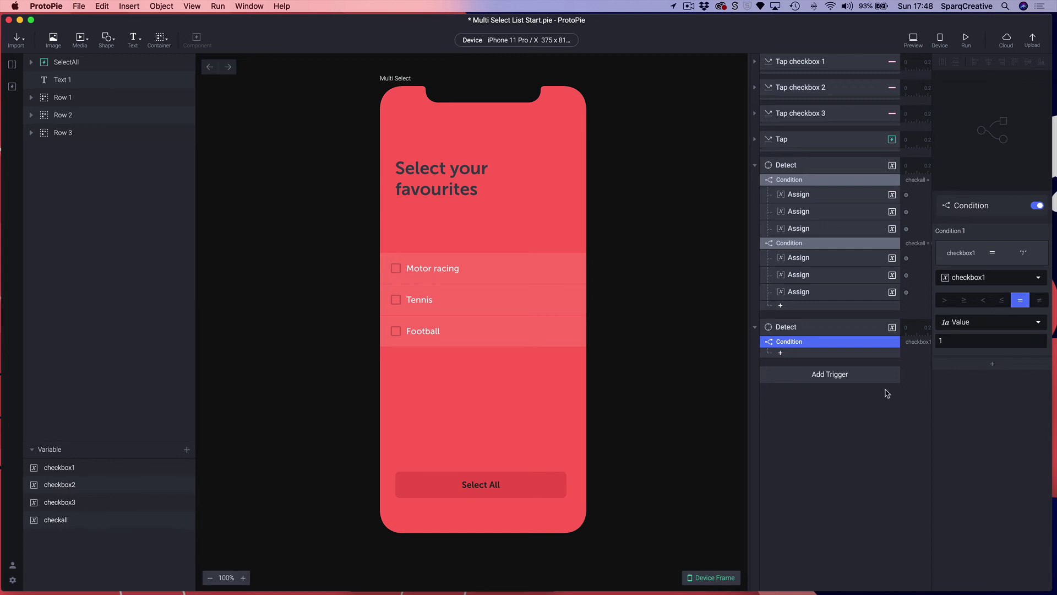
- Add an Opacity response for tick 1 in Row 1 to the checkbox1 condition and raise its opacity
click(772, 354)
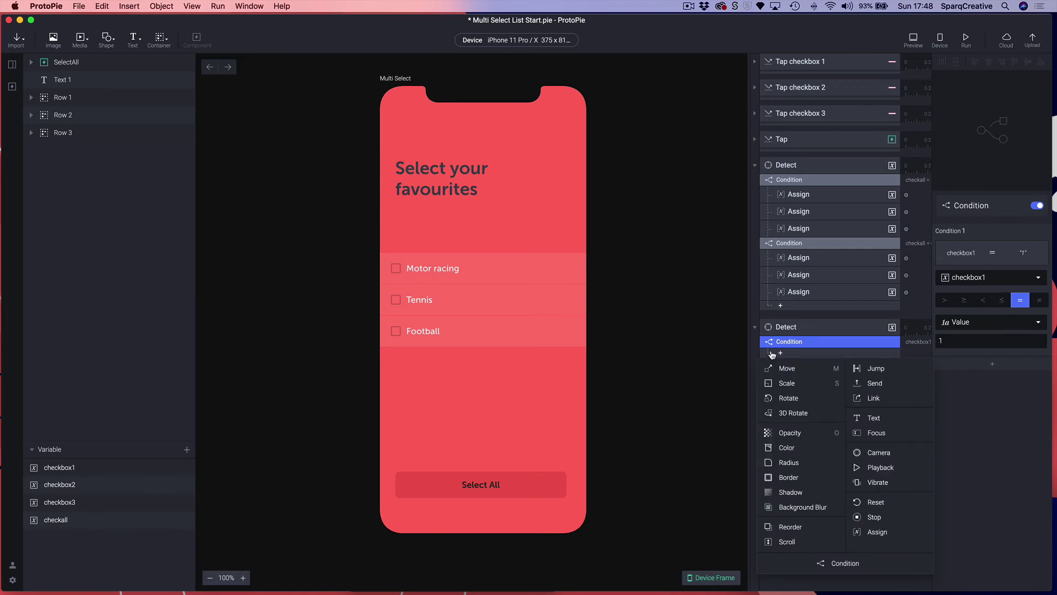
key(Escape)
click(31, 98)
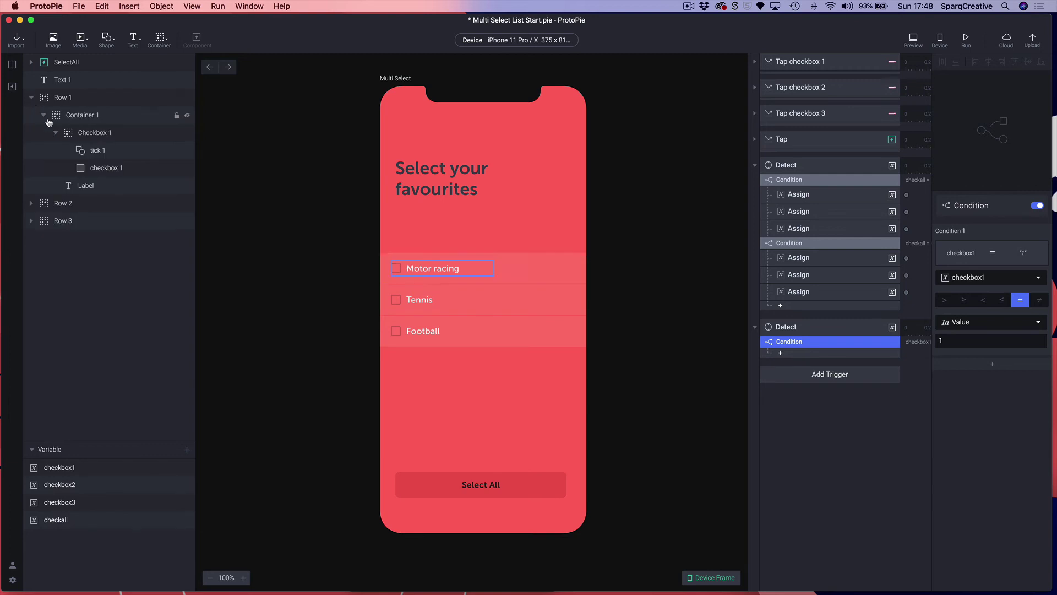
click(95, 151)
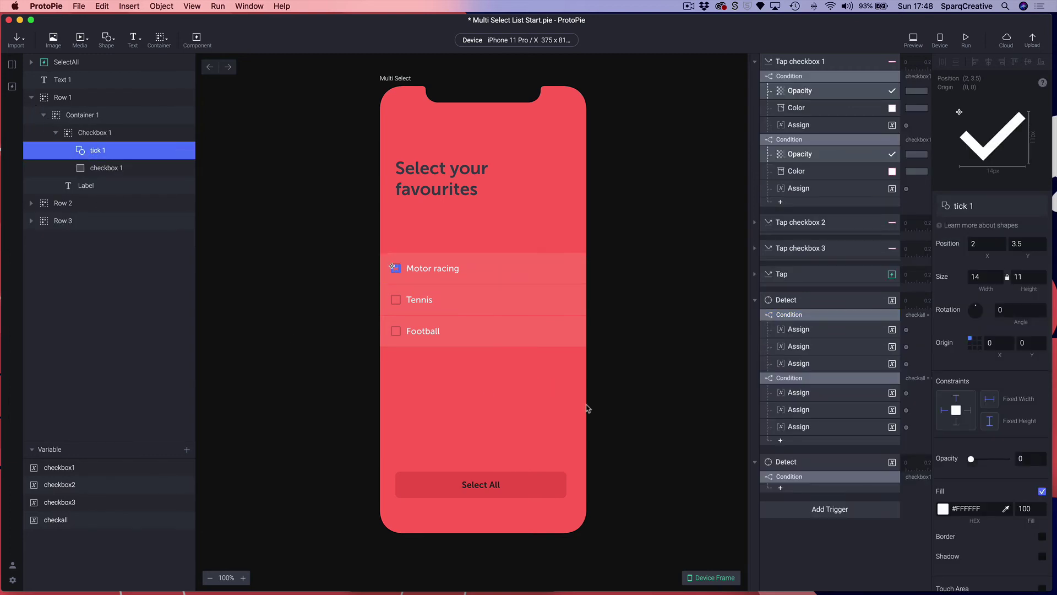
click(782, 488)
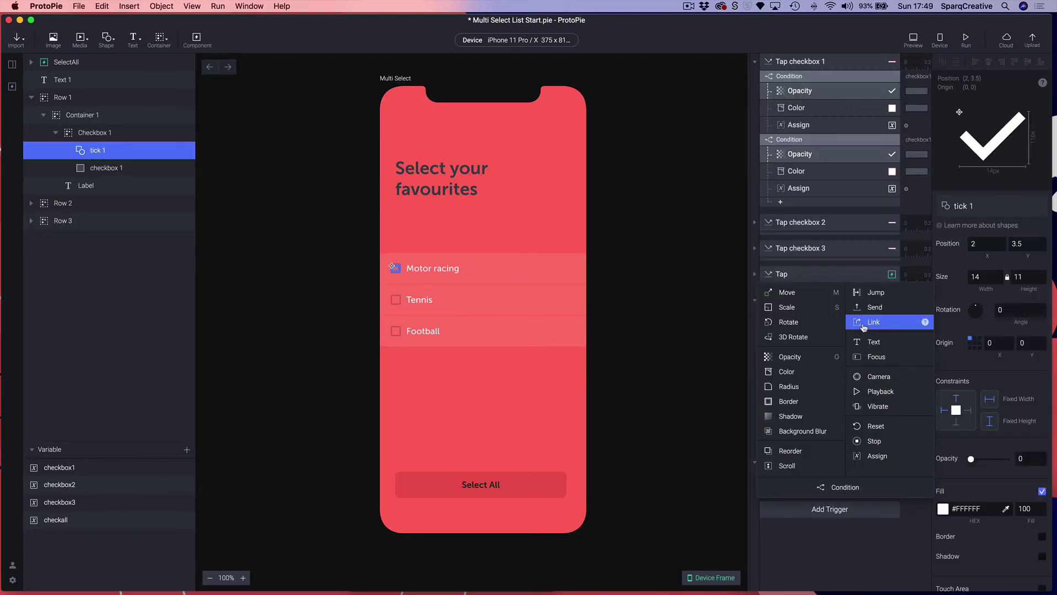
click(796, 355)
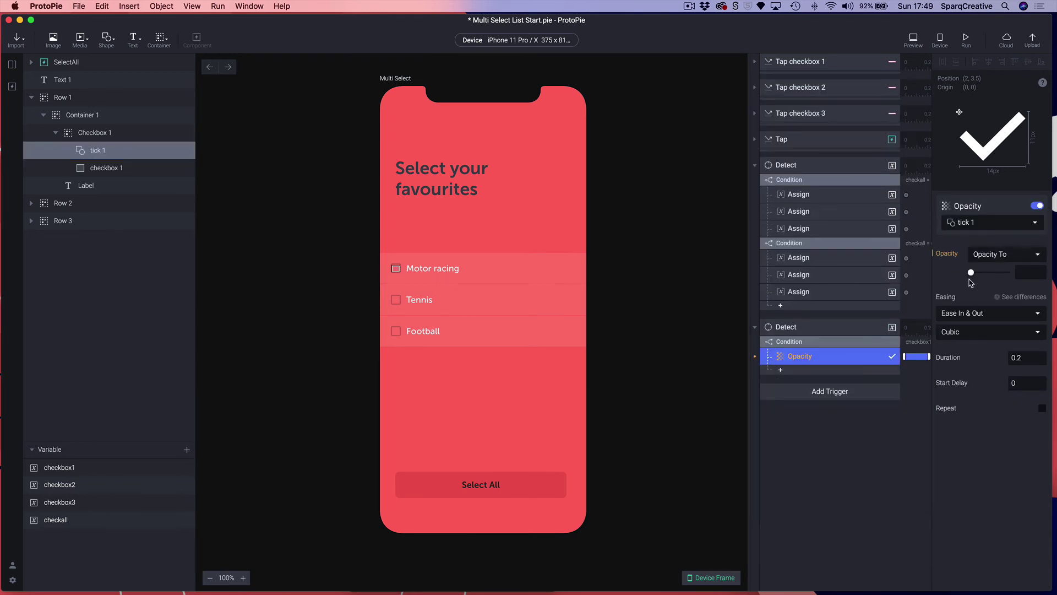
drag(972, 272, 1008, 274)
- Add a Color response under the same checkbox1 condition and target the Checkbox 1 container
click(782, 371)
click(782, 371)
click(783, 372)
click(801, 468)
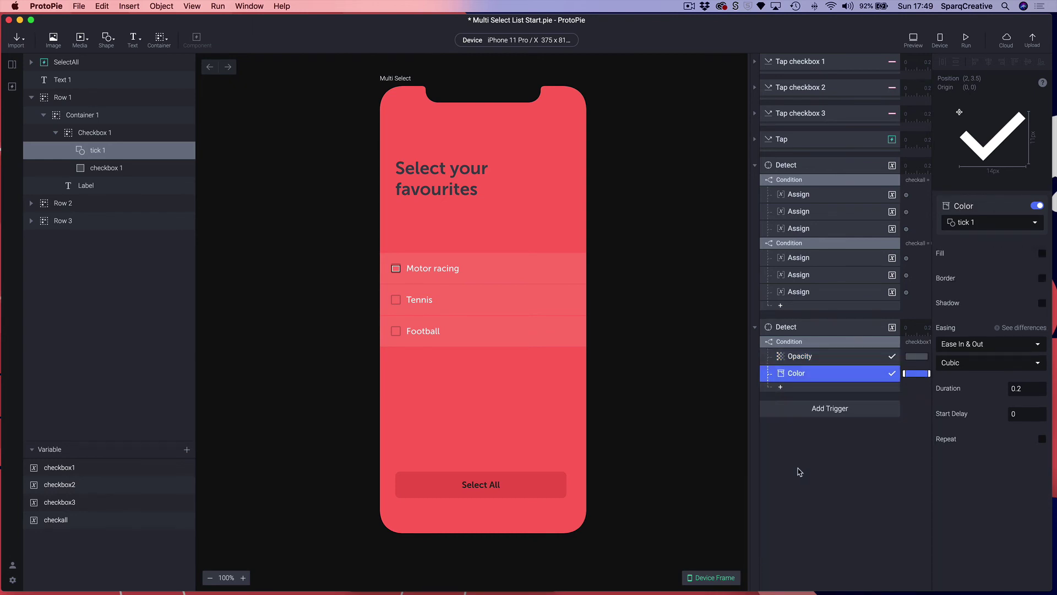
click(968, 226)
text(check)
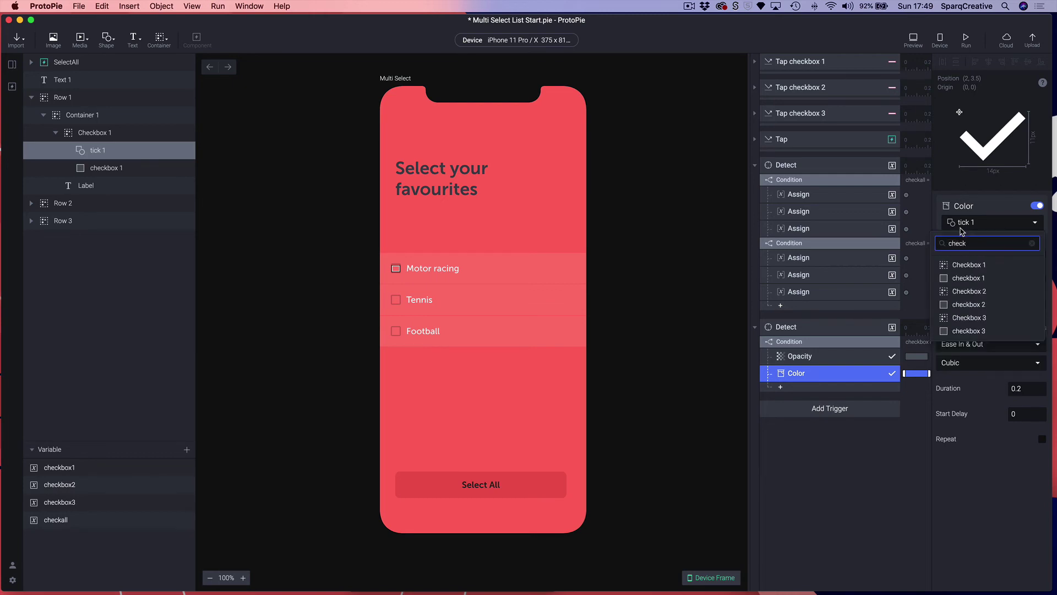
click(962, 266)
- Enable the Fill of the Checkbox 1 Color response, set it to #000756 and enter its fill opacity
click(963, 275)
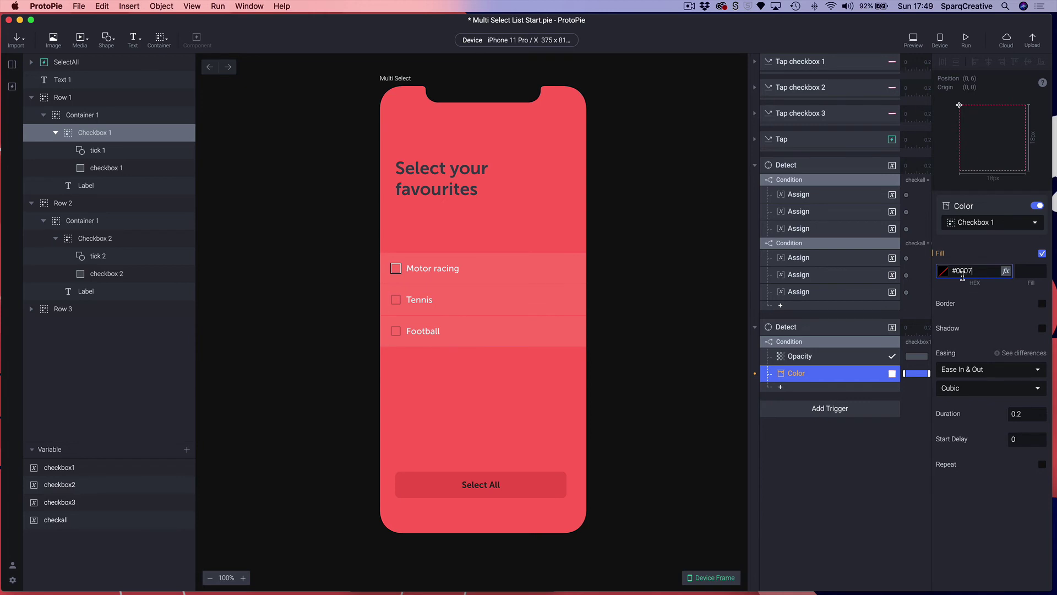
text(000756)
key(Tab)
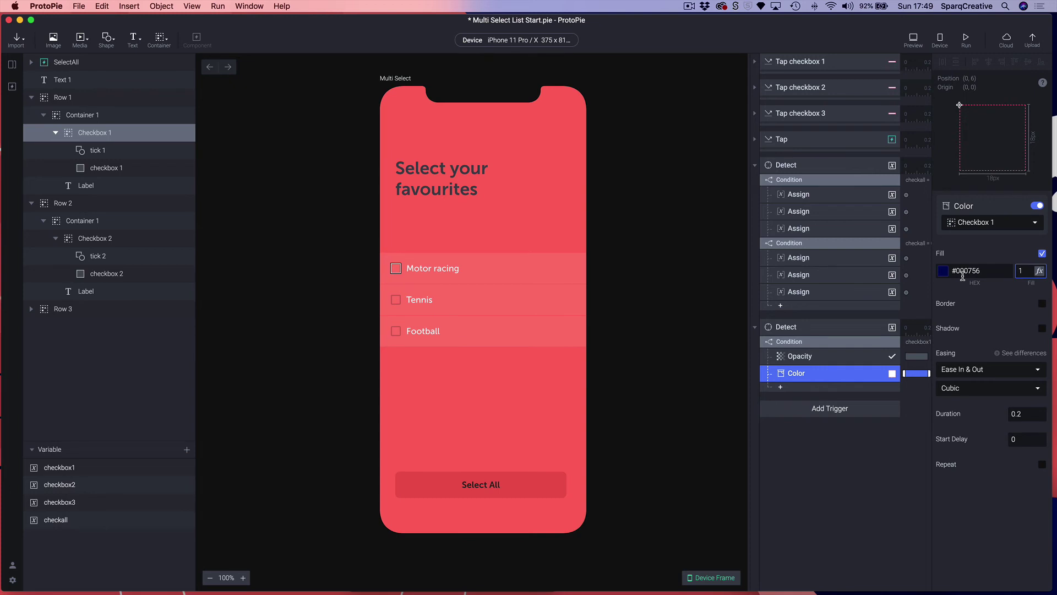
key(Return)
- Duplicate the checkbox1 condition with its Opacity and Color responses and change the copy's comparison value
click(771, 344)
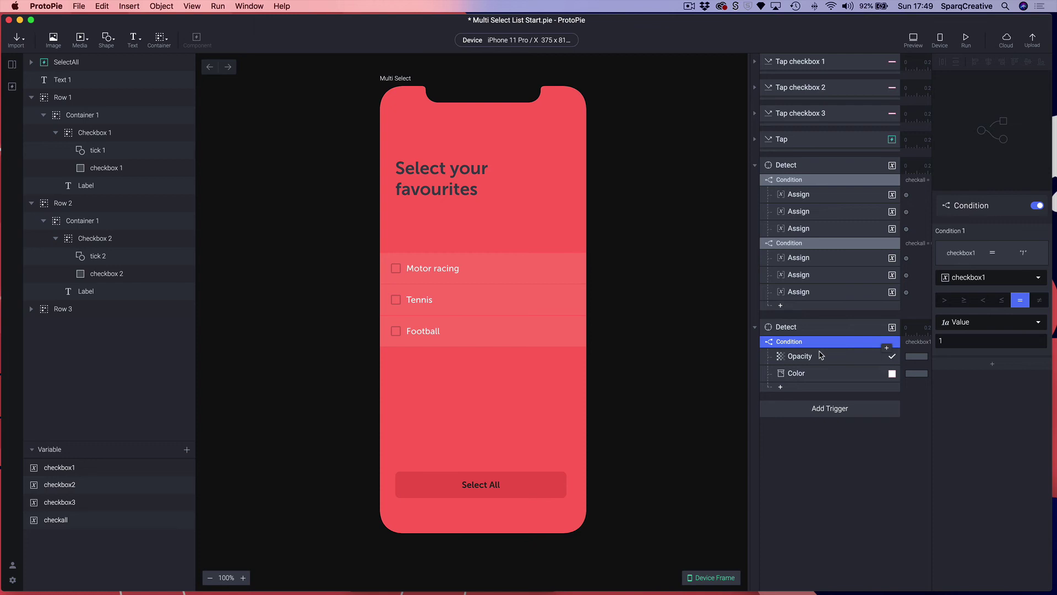
key(super+d)
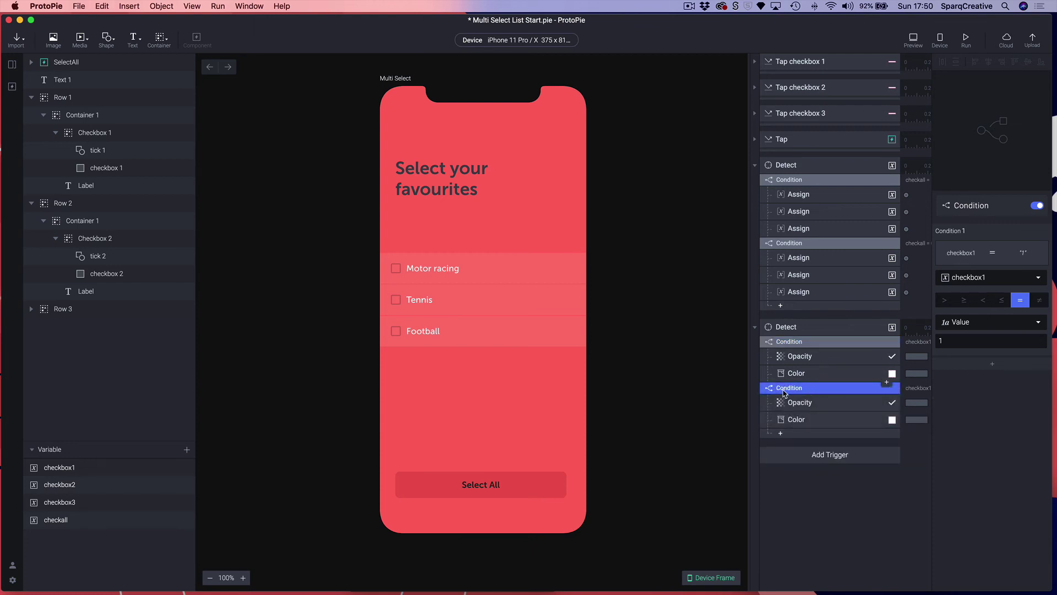
click(953, 341)
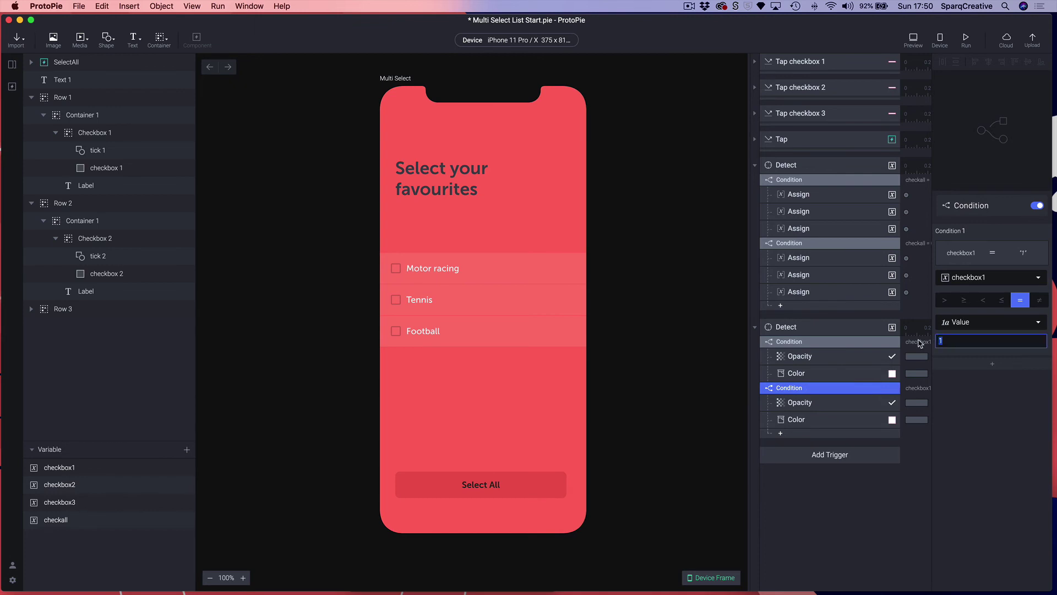
key(Return)
- In the second checkbox1 condition, set the tick 1 opacity to 0 and the Checkbox 1 fill opacity to 0
click(817, 407)
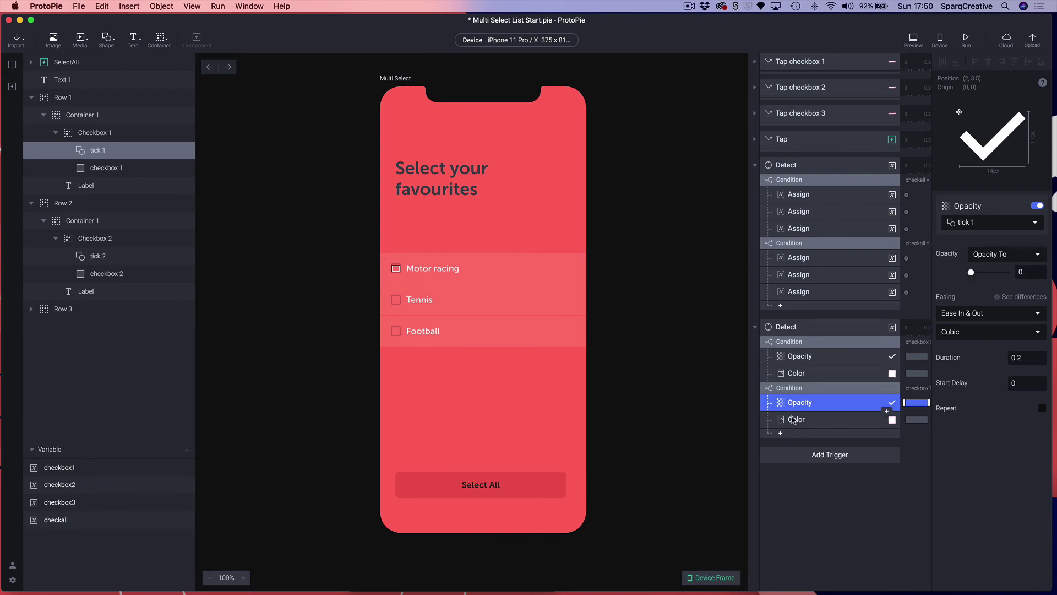
click(884, 417)
click(1024, 271)
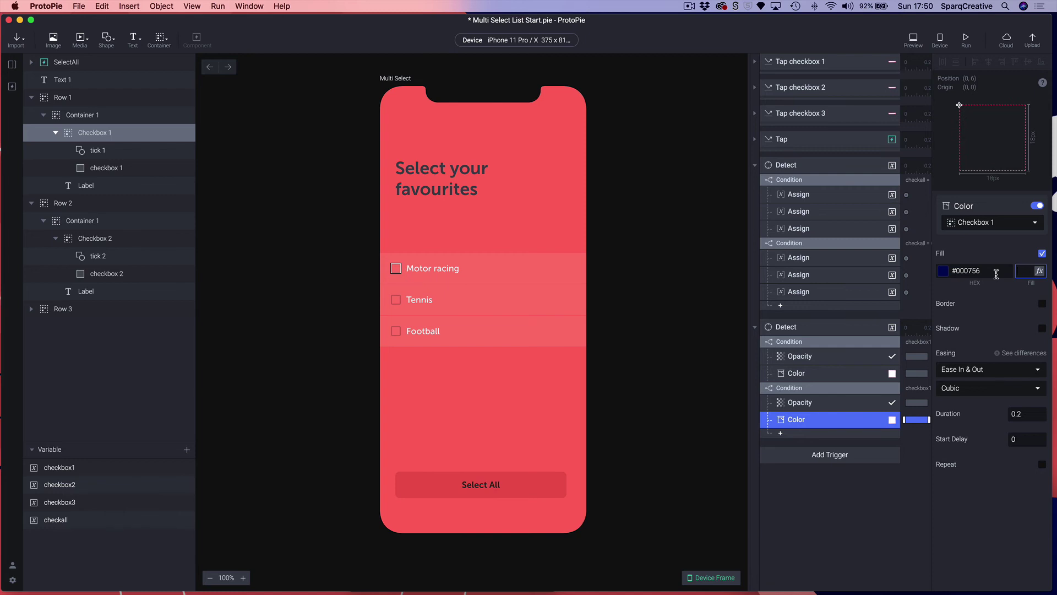
key(Return)
- Collapse the checkbox1 Detect trigger and duplicate it twice
right_click(781, 343)
click(738, 326)
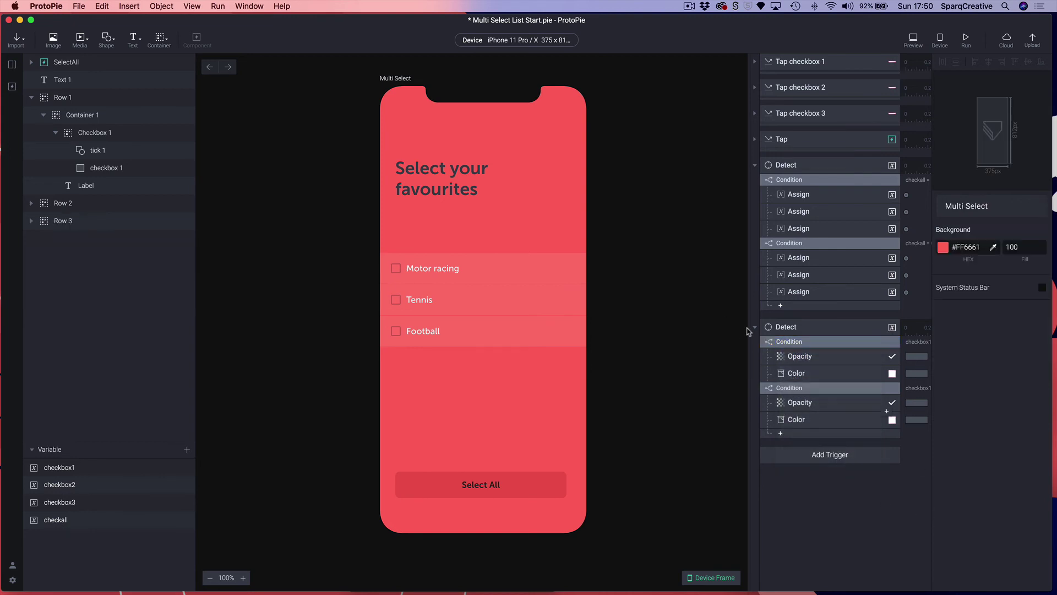
click(756, 329)
click(788, 331)
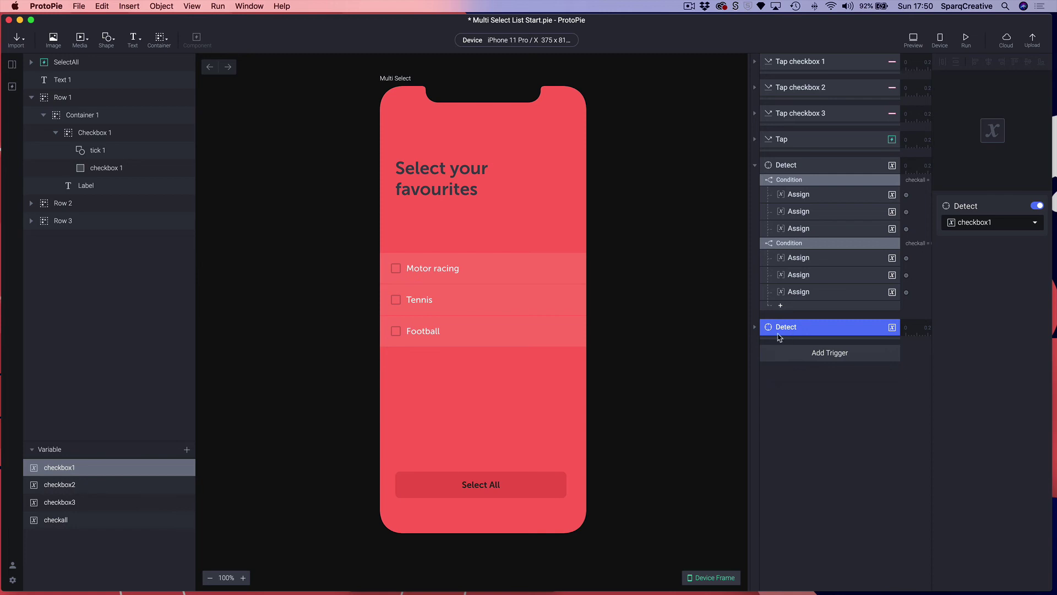
click(755, 327)
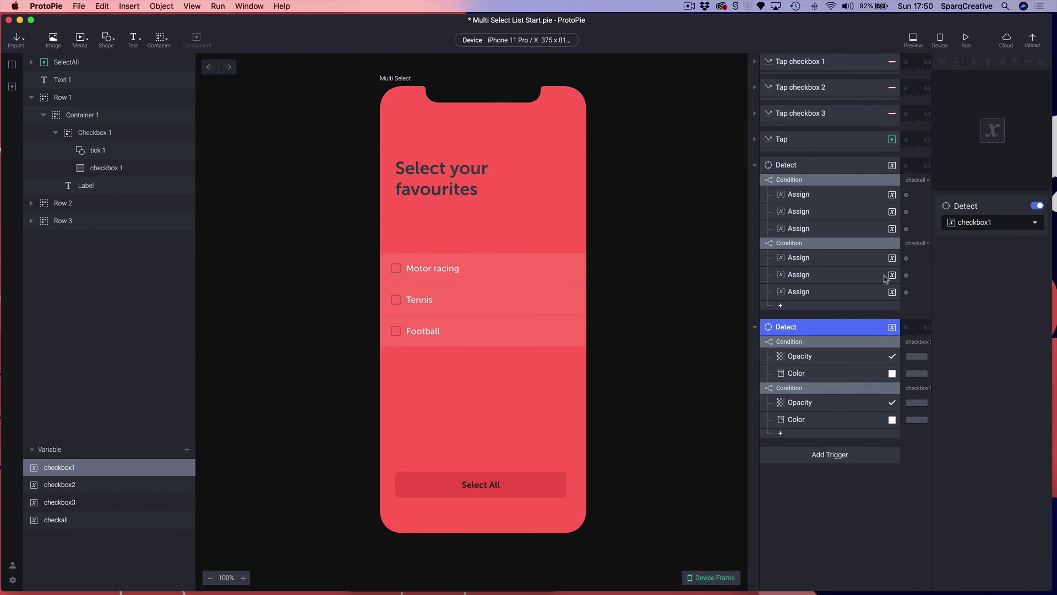
click(755, 328)
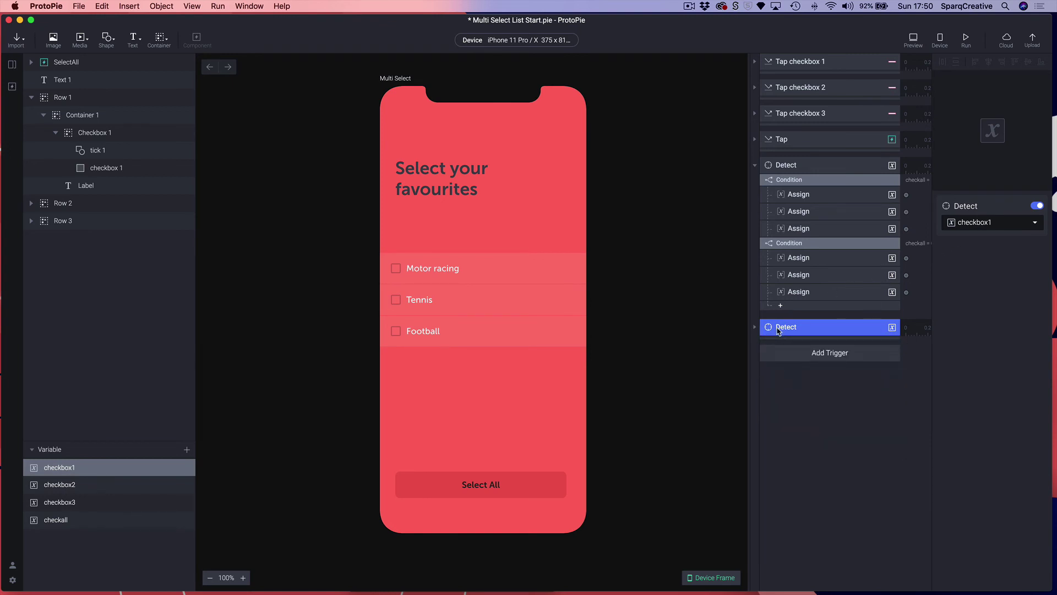
key(super+d)
key(super+d)
- Retarget the first duplicated Detect trigger and its first condition to the checkbox2 variable
click(755, 352)
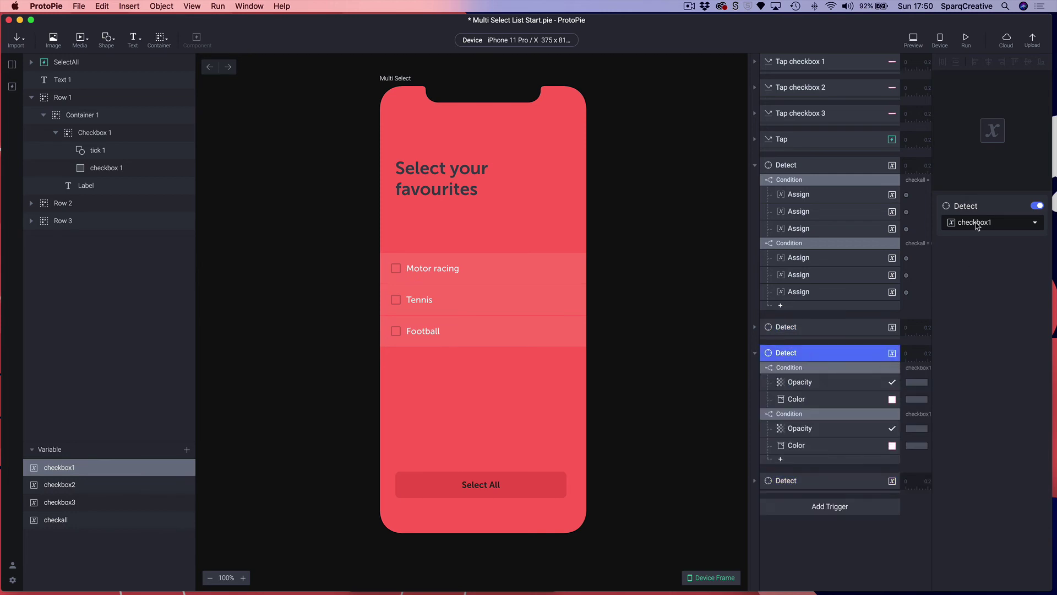
click(797, 373)
click(988, 280)
click(972, 344)
- Retarget the first checkbox2 condition's Opacity response to tick 2 and its Color response to the Checkbox 2 container
click(799, 382)
click(991, 222)
text(2)
click(961, 291)
click(992, 222)
text(2)
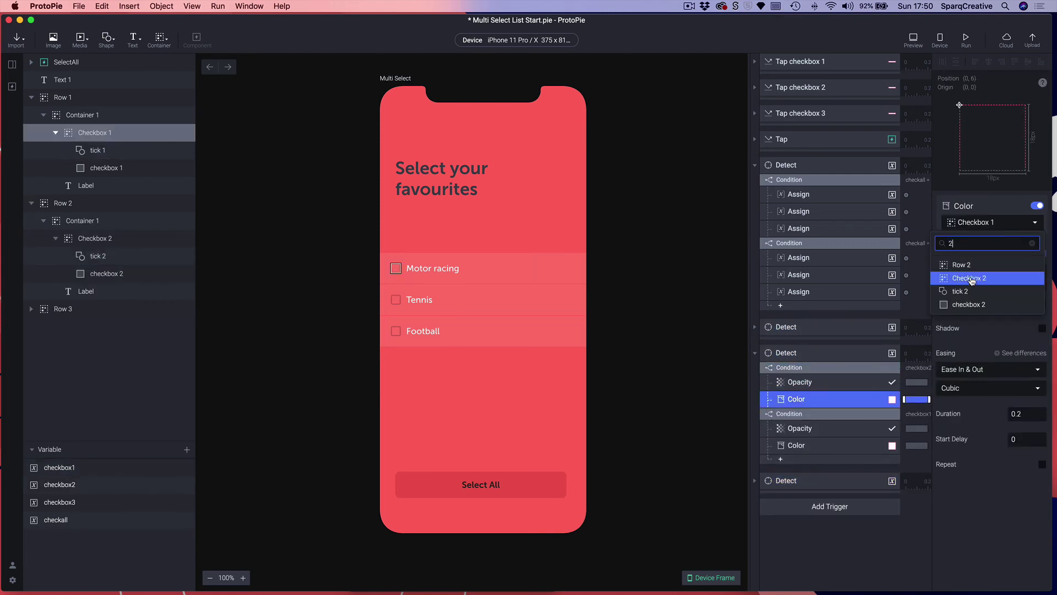
- Switch the trigger's second condition to checkbox2, with its Opacity response on tick 2 and its Color response on the Checkbox 2 container
click(803, 414)
click(991, 277)
click(970, 405)
click(800, 428)
click(991, 222)
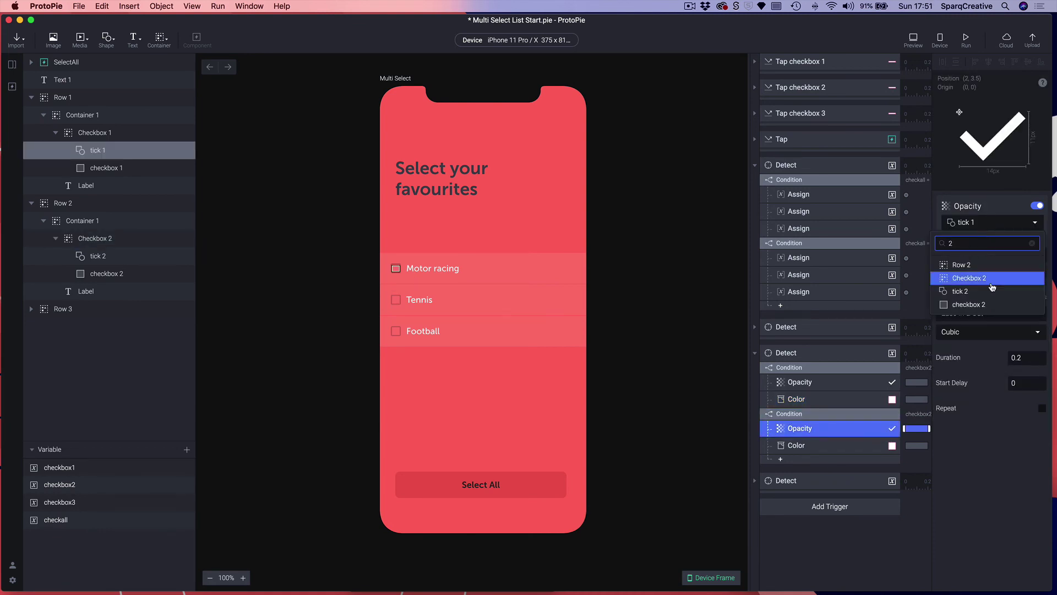
click(961, 292)
click(797, 445)
click(991, 222)
click(992, 303)
- Expand only the last Detect trigger and retarget it and its first condition to the checkbox3 variable
click(754, 480)
click(754, 353)
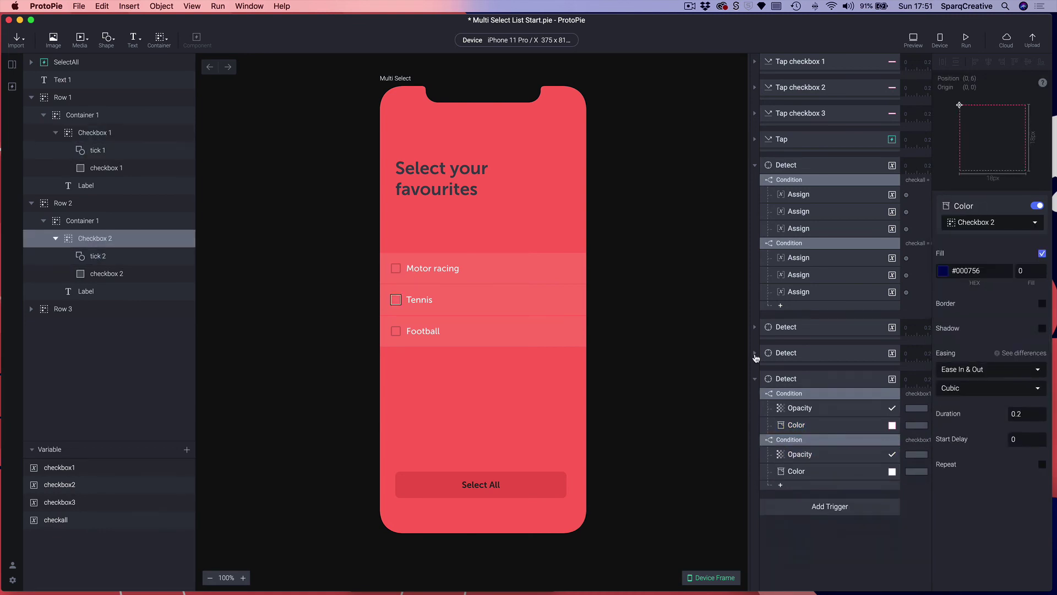
click(786, 378)
click(991, 222)
click(981, 296)
click(790, 394)
click(992, 279)
click(980, 373)
- Retarget the first checkbox3 condition's Opacity response to tick 3 and its Color response to the Checkbox 3 container
click(800, 407)
click(991, 222)
text(3)
click(961, 290)
click(796, 425)
click(991, 222)
text(3)
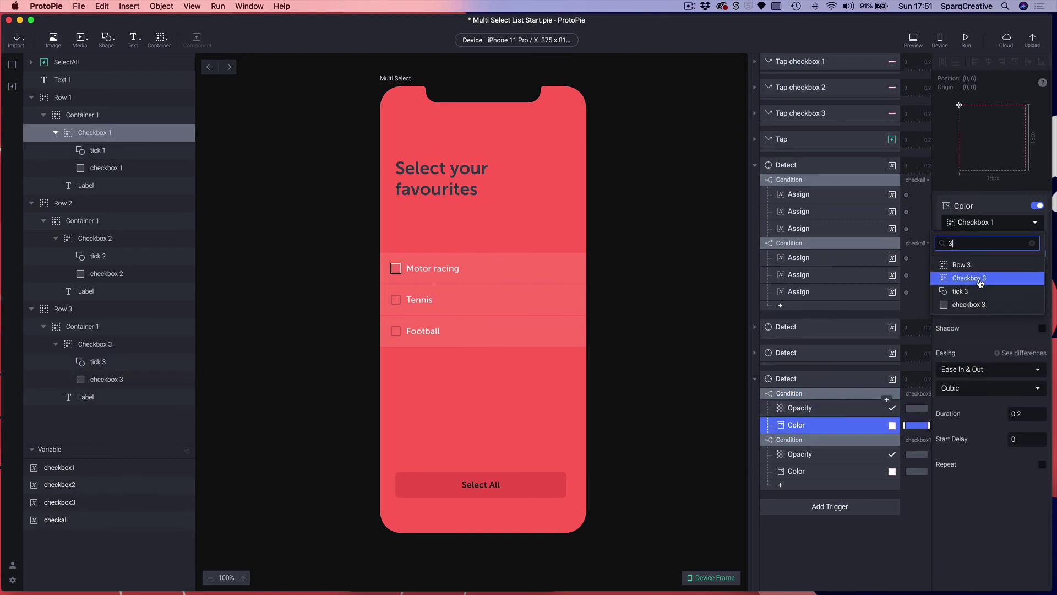
click(980, 278)
- Switch the last trigger's second condition to checkbox3, with its Opacity response on tick 3 and its Color response on the Checkbox 3 container
click(789, 440)
click(985, 277)
text(3)
click(972, 319)
click(800, 454)
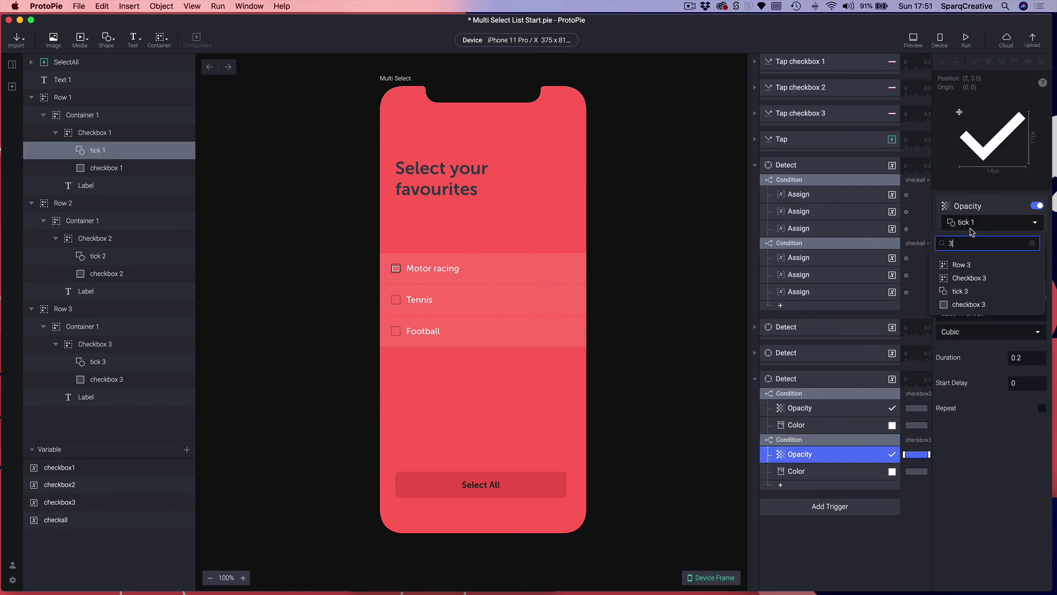
click(793, 472)
- Collapse the remaining open Detect triggers and open the prototype preview over the canvas
click(755, 379)
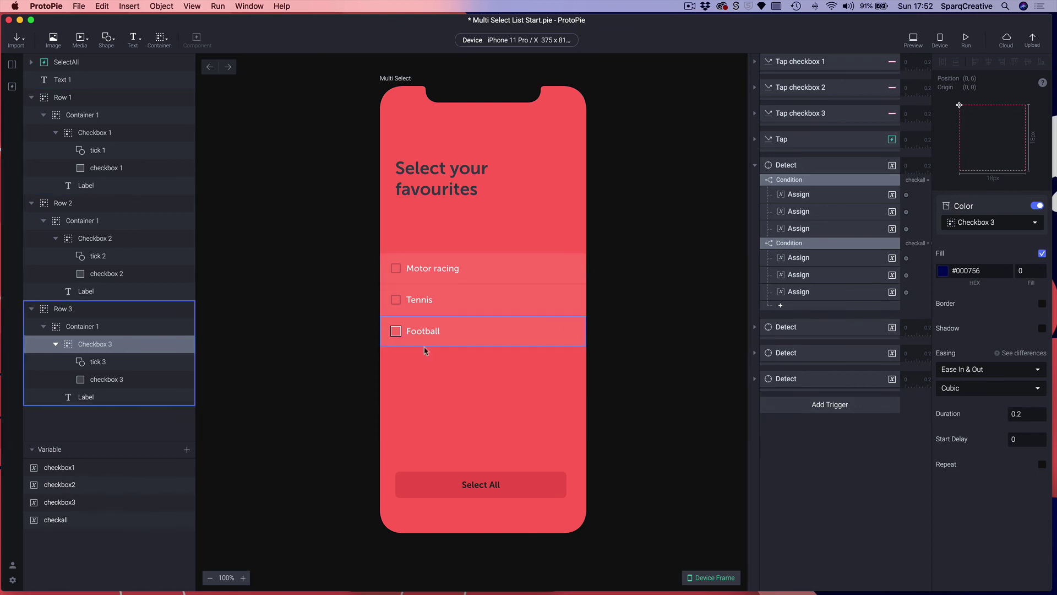
click(755, 166)
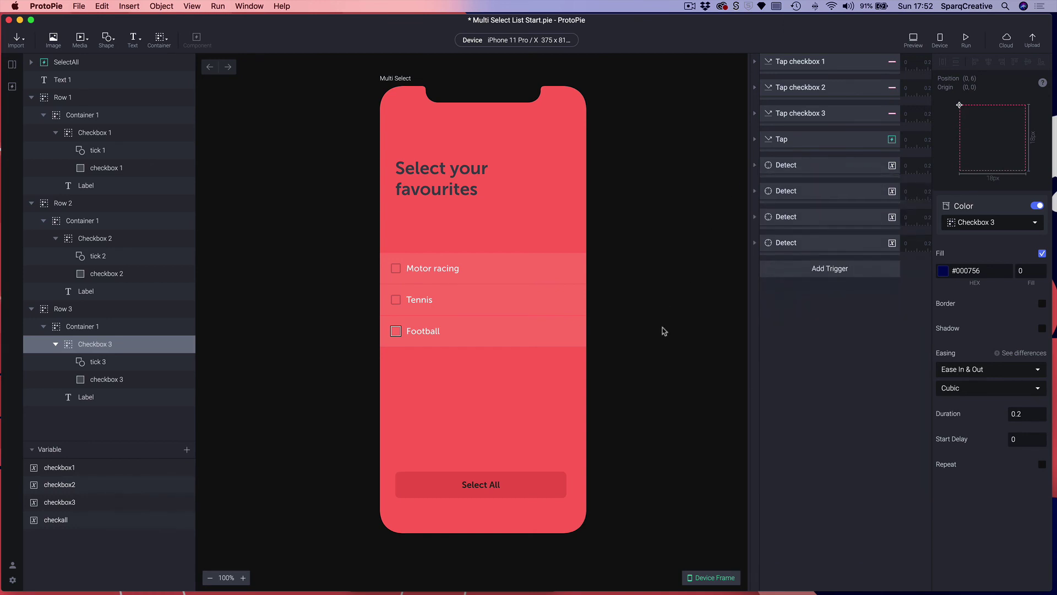
click(913, 41)
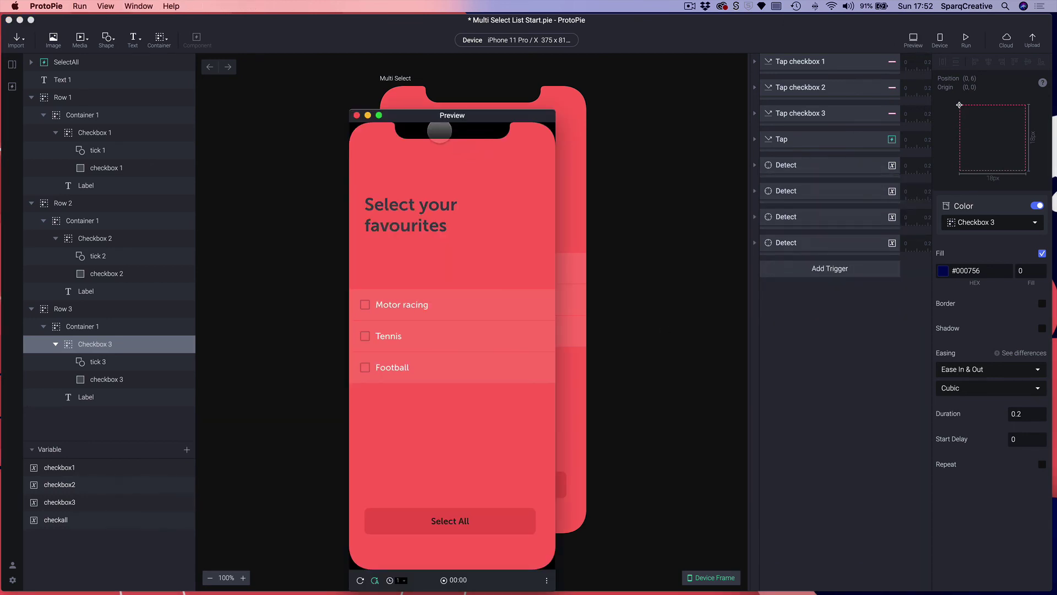
drag(432, 67, 431, 68)
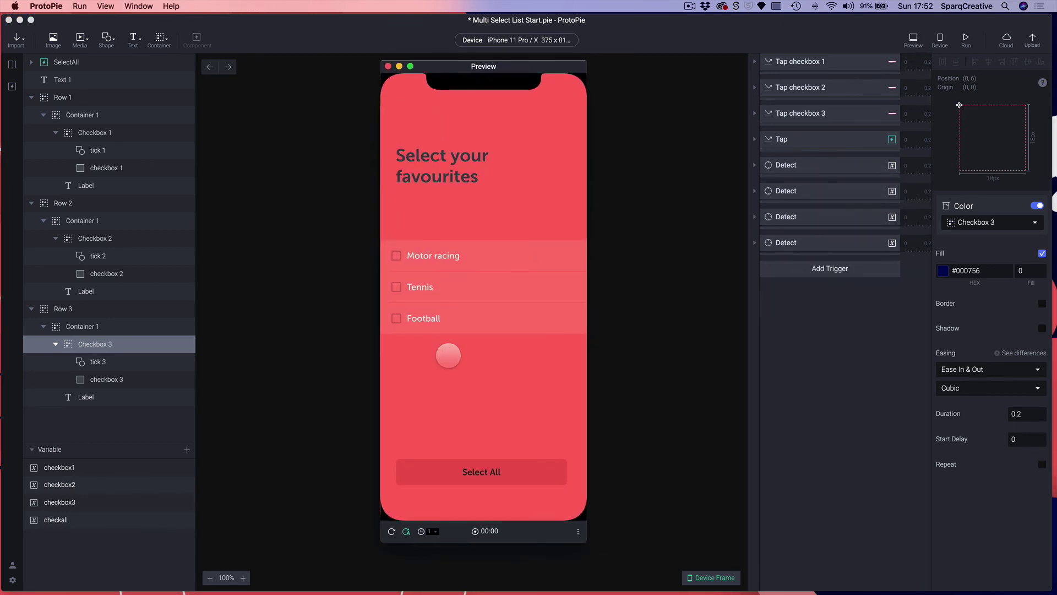
- Test ticking and unticking individual checkboxes and the Select All button in the preview, and close the preview
click(391, 255)
click(396, 287)
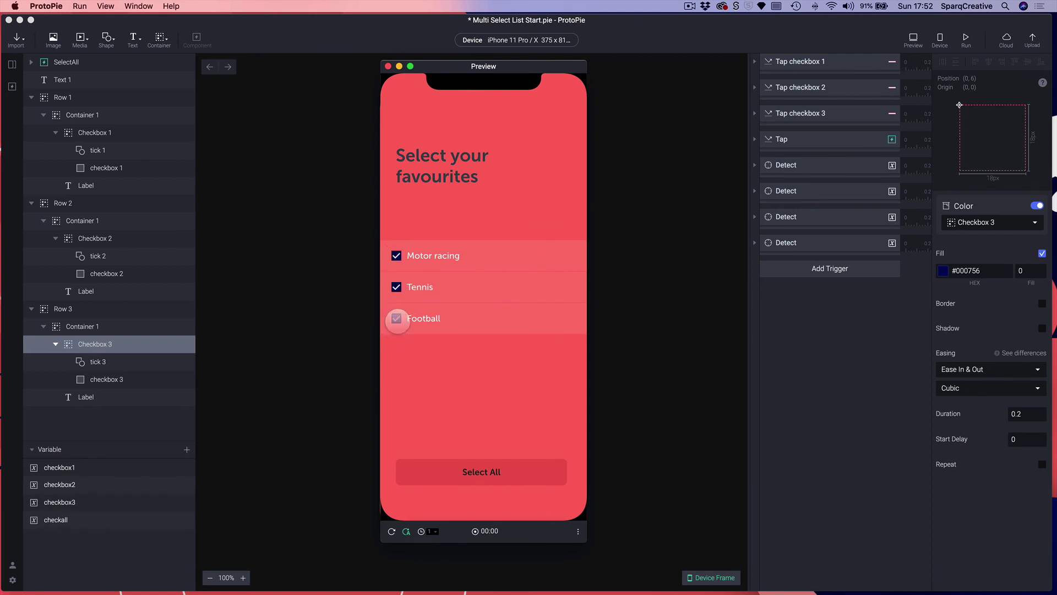
click(396, 285)
click(395, 256)
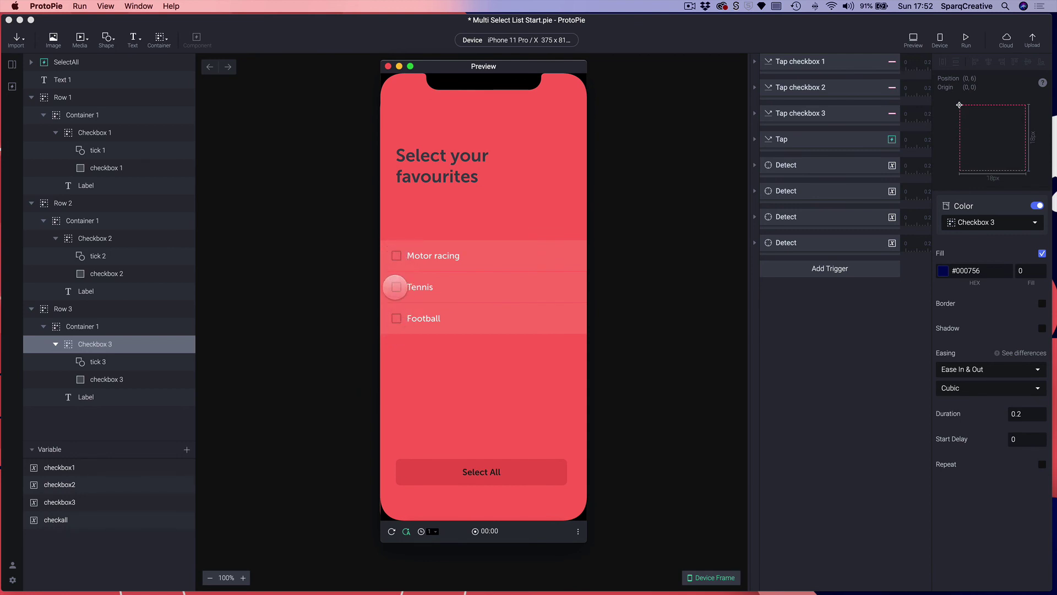
click(396, 287)
click(484, 475)
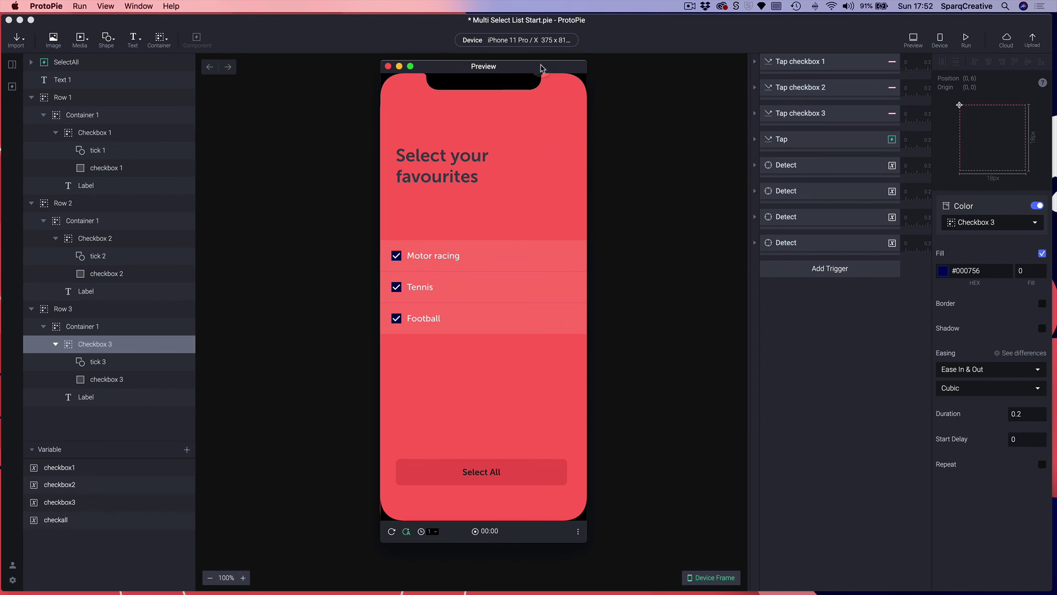
key(super+w)
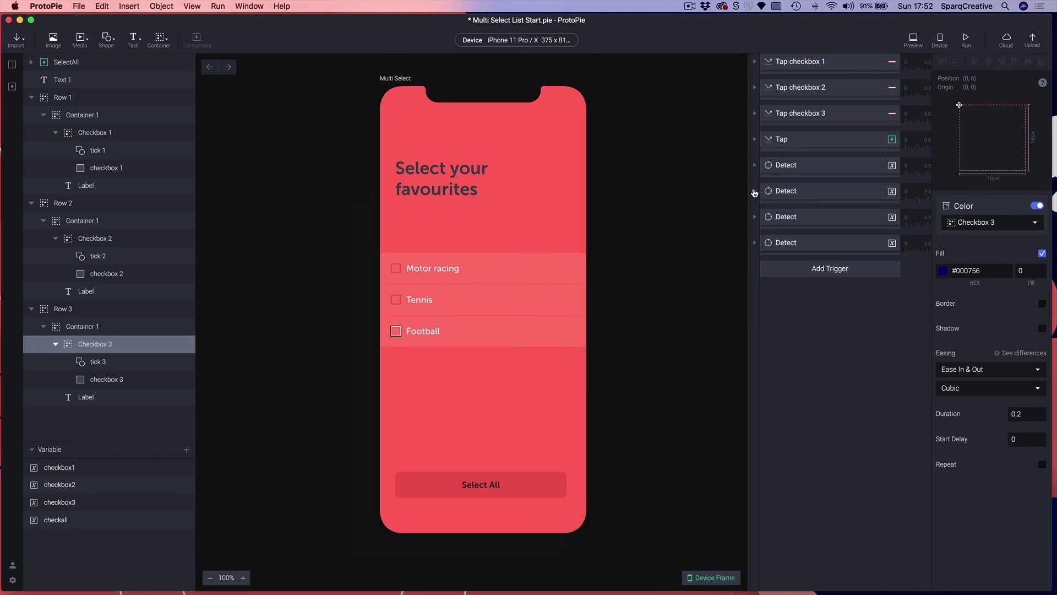
- Review the responses of the Tap checkbox 2 trigger, the Select All button's Tap trigger and the checkall Detect trigger
click(755, 88)
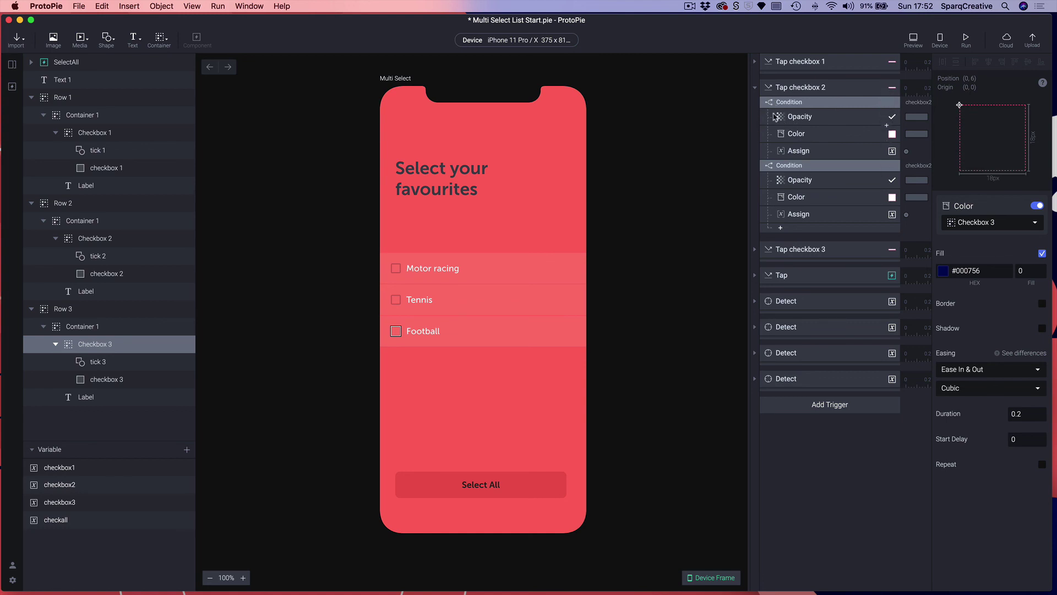
click(756, 89)
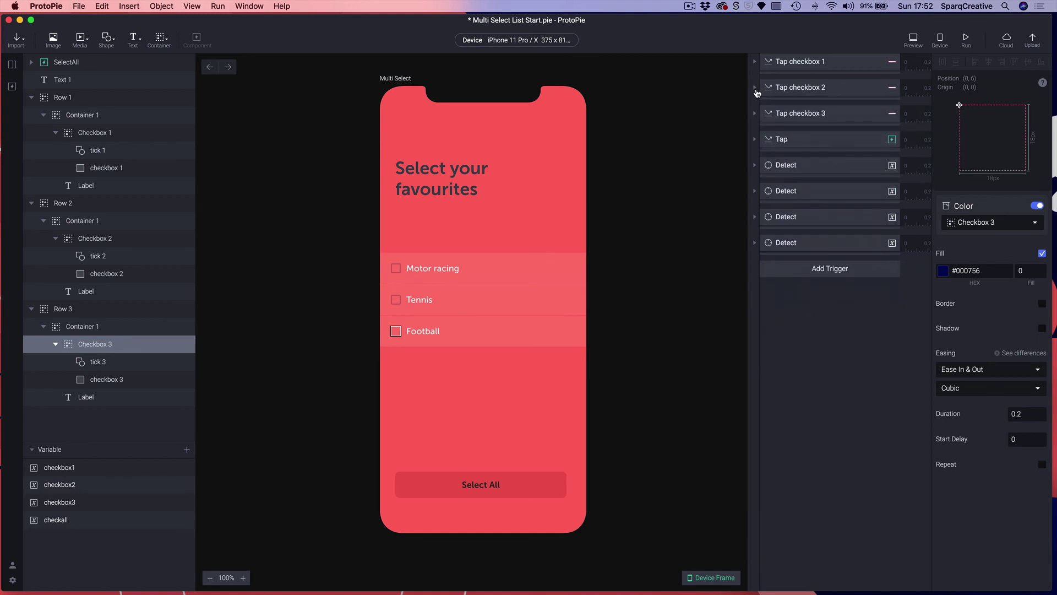
click(494, 484)
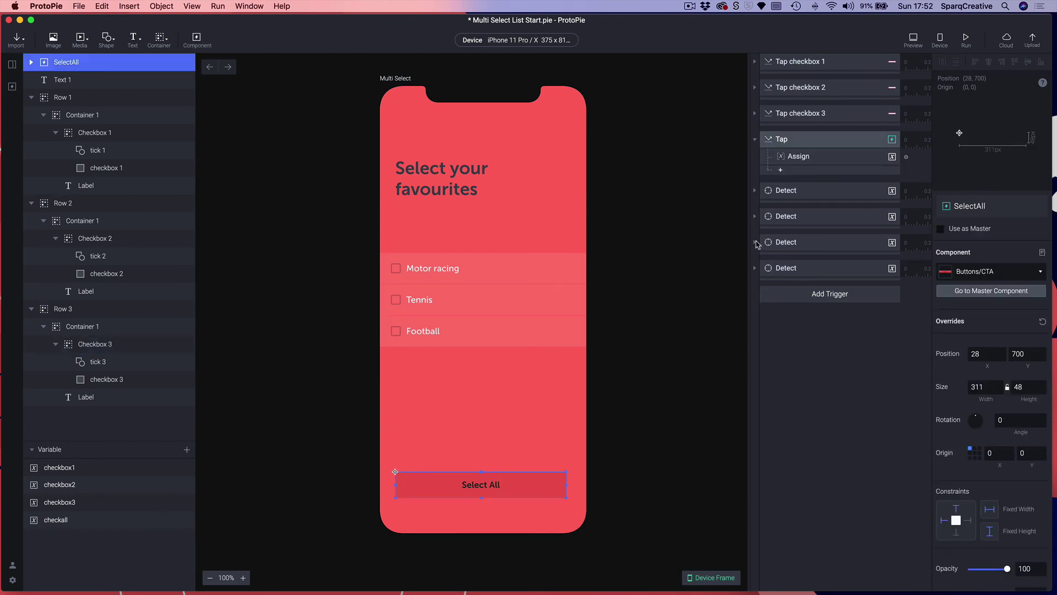
click(754, 190)
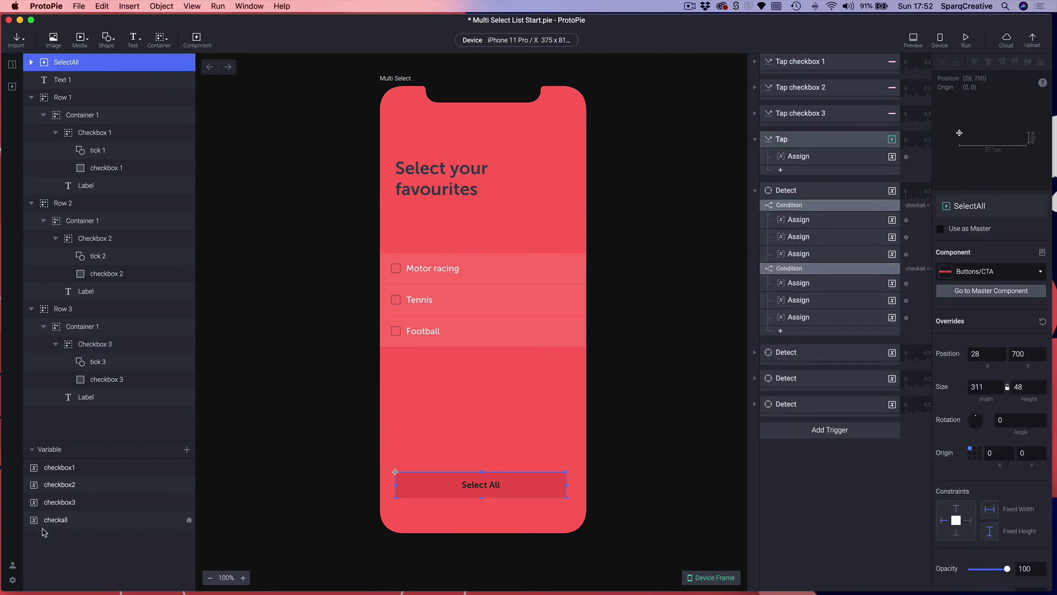
click(802, 221)
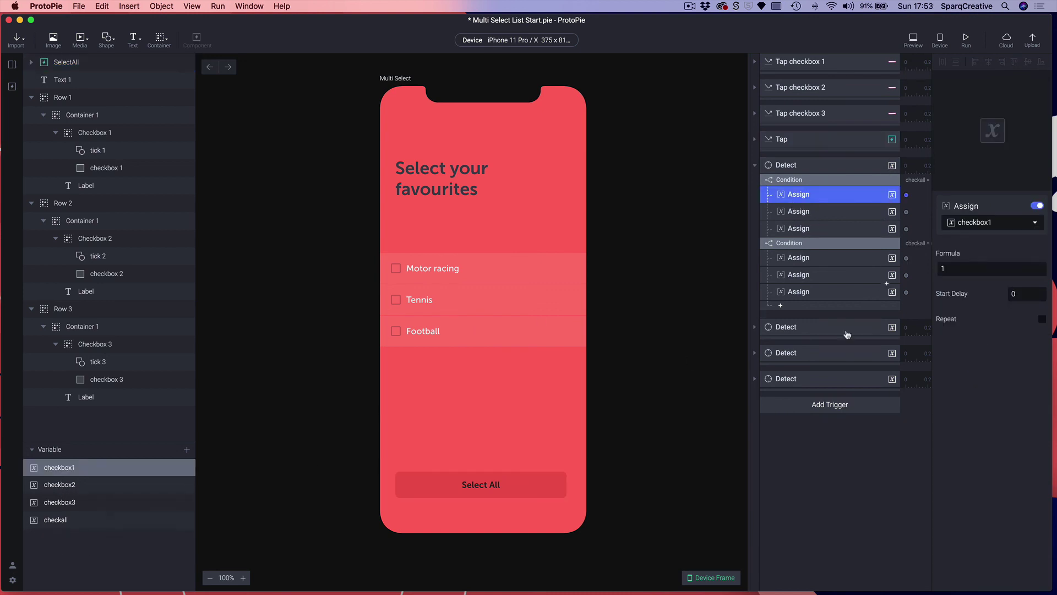
- Examine the checkbox1 Detect trigger's conditions and its first Opacity response, and collapse the trigger again
click(787, 328)
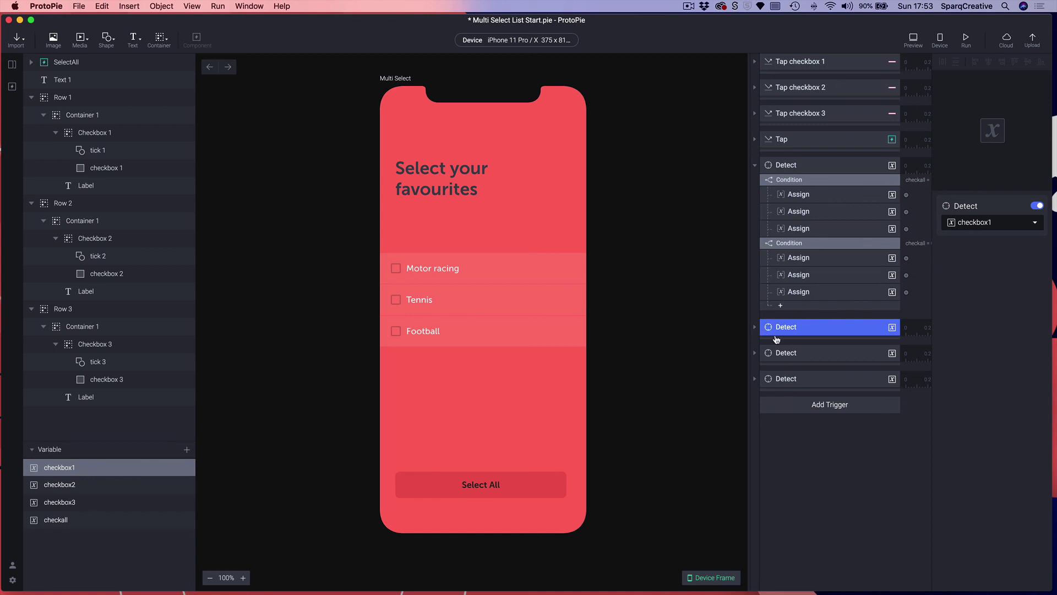
click(755, 327)
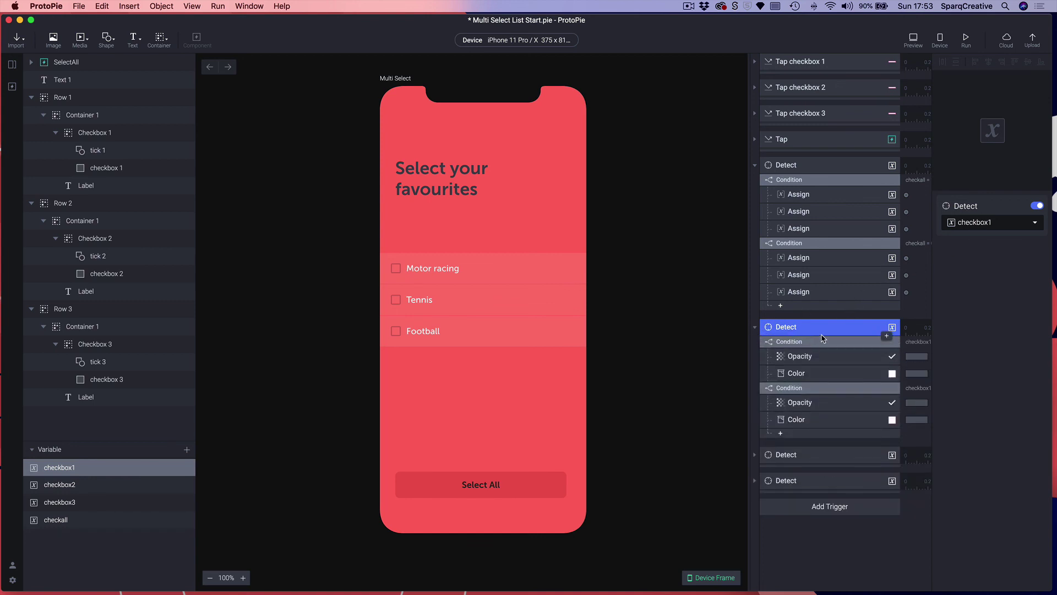
click(797, 358)
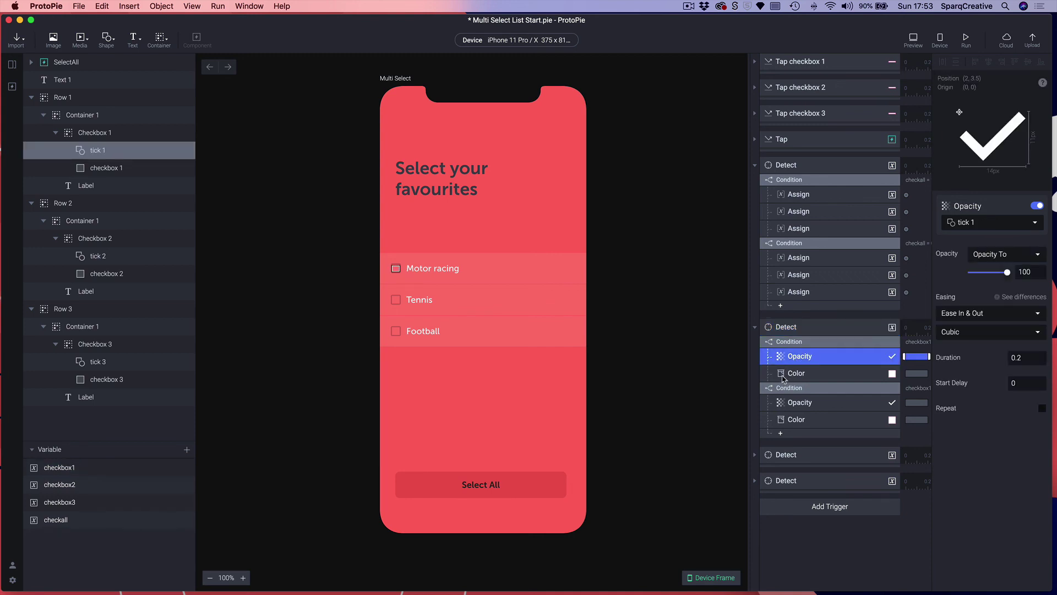
click(755, 329)
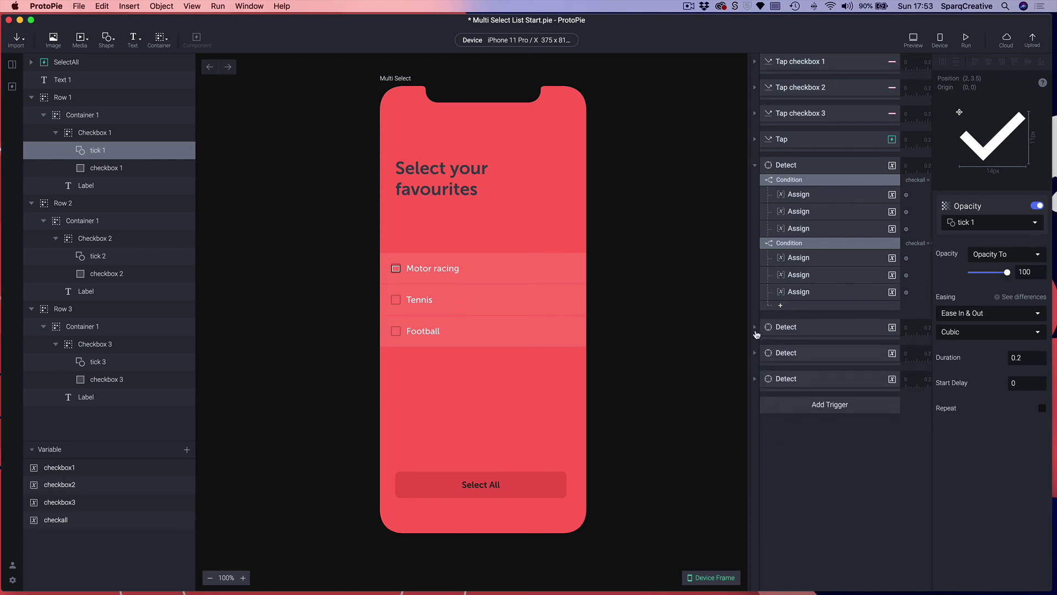